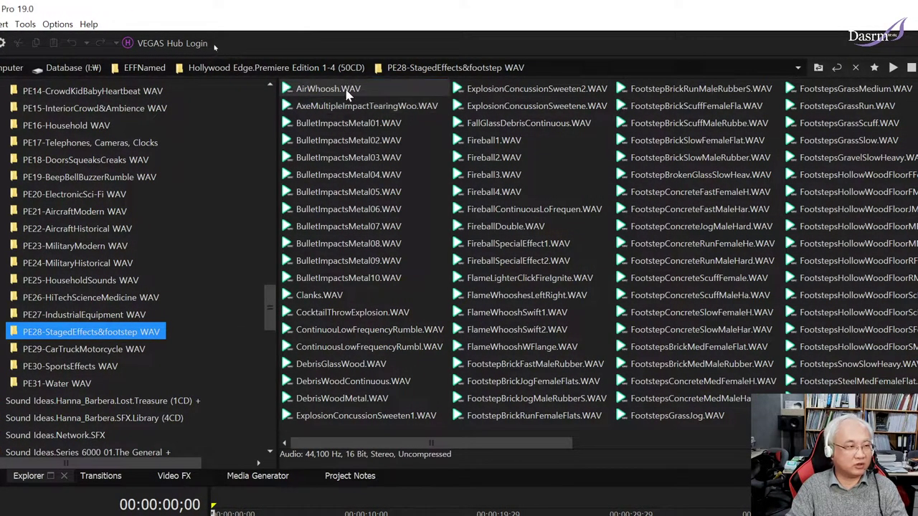
Select AirWhoosh.WAV, then AxeMultipleImpactTearingWoo.WAV, and preview it.
click(336, 90)
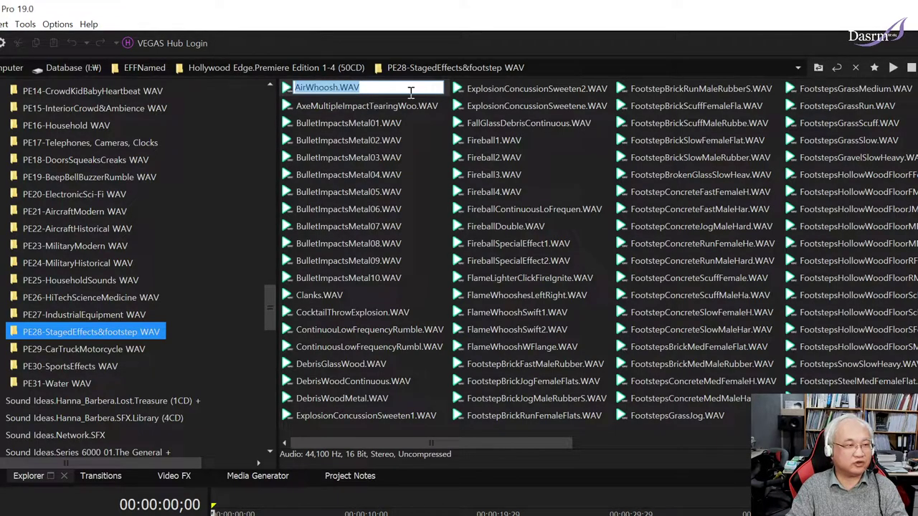
click(353, 113)
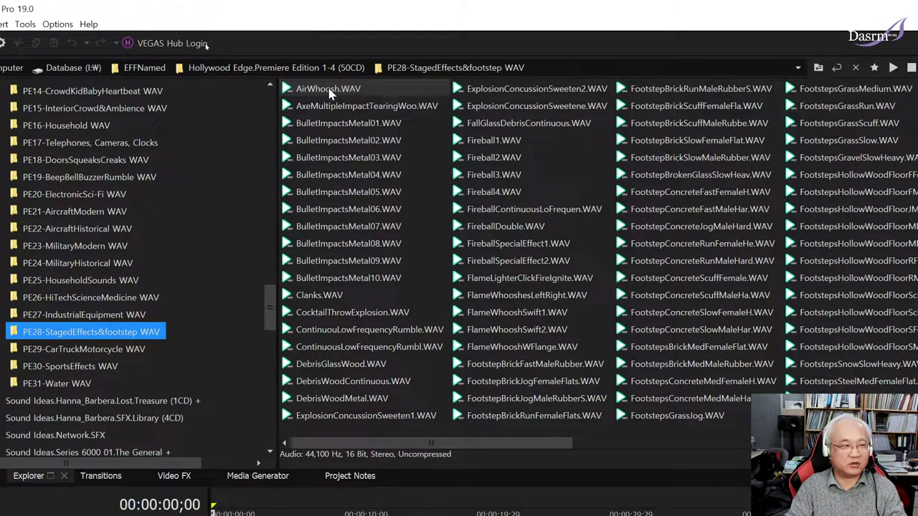
key(space)
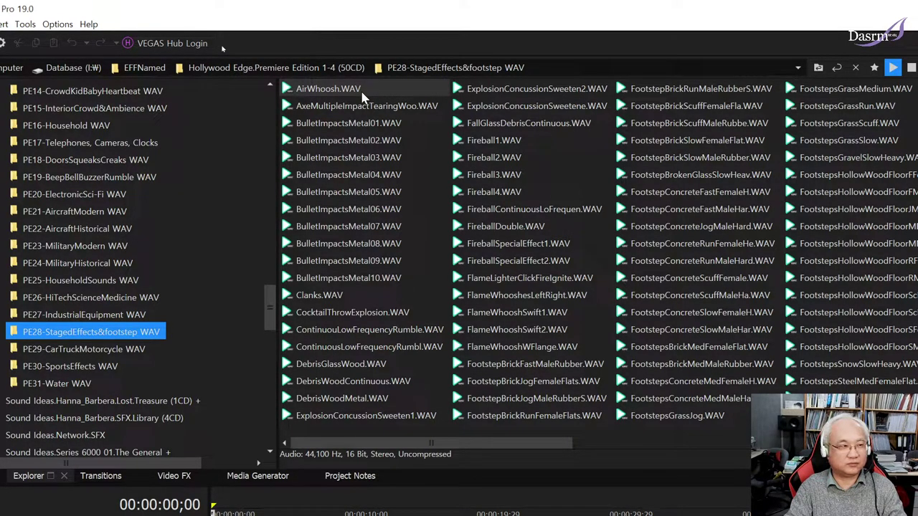
Replay the AxeMultipleImpactTearingWoo.WAV preview a few more times.
click(360, 91)
click(354, 106)
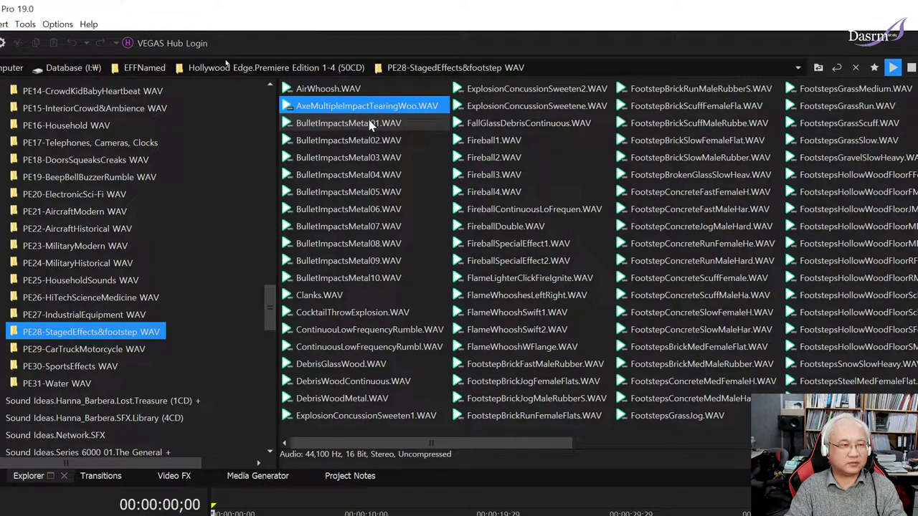
click(412, 109)
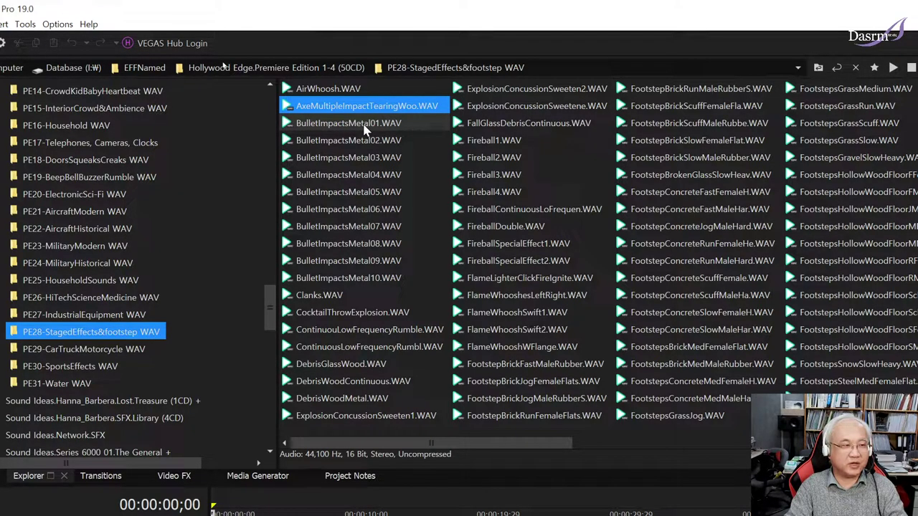
Audition BulletImpactsMetal01.WAV through BulletImpactsMetal10.WAV in order.
click(364, 124)
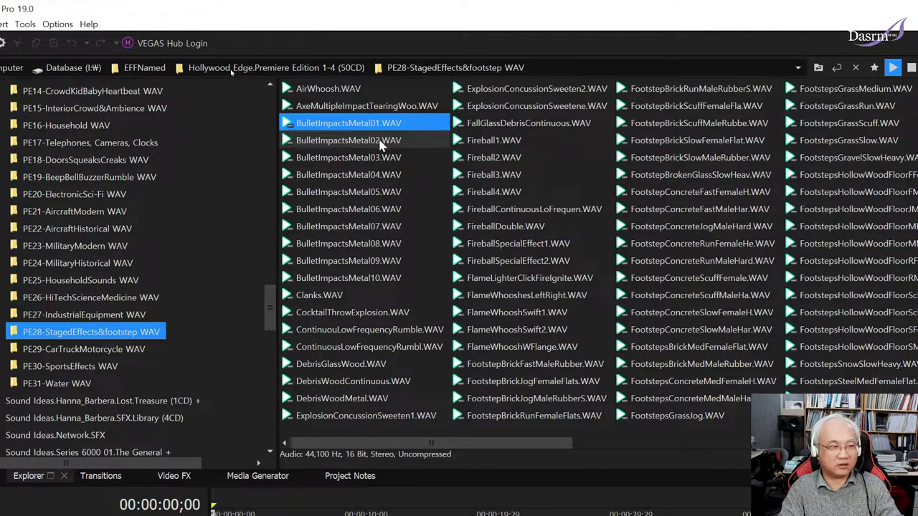
click(387, 141)
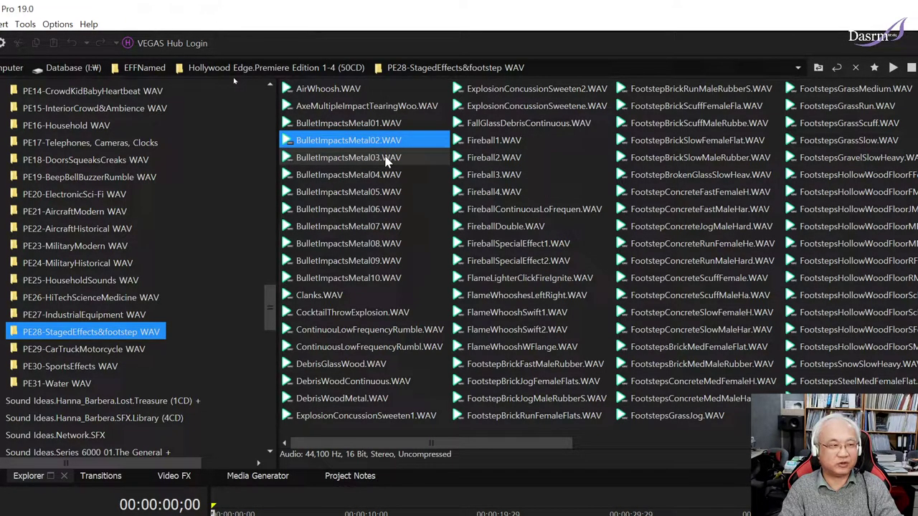
click(385, 159)
click(390, 177)
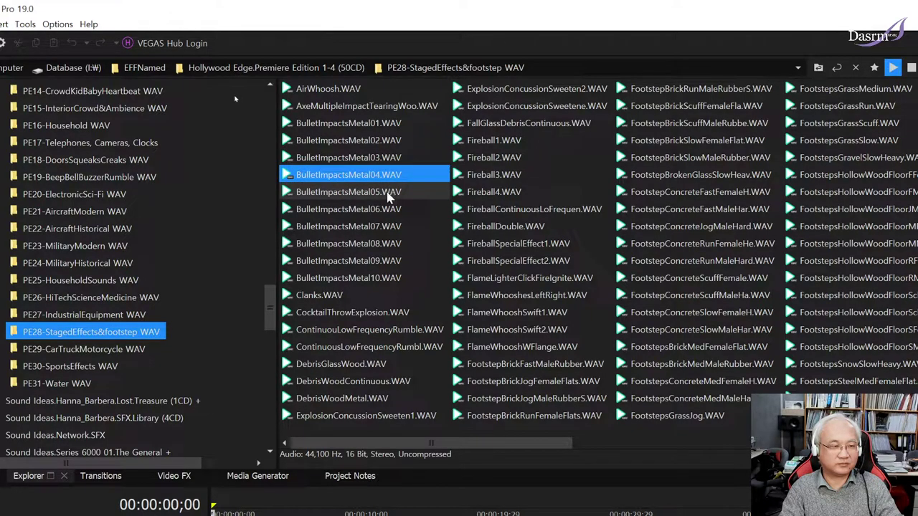
click(387, 195)
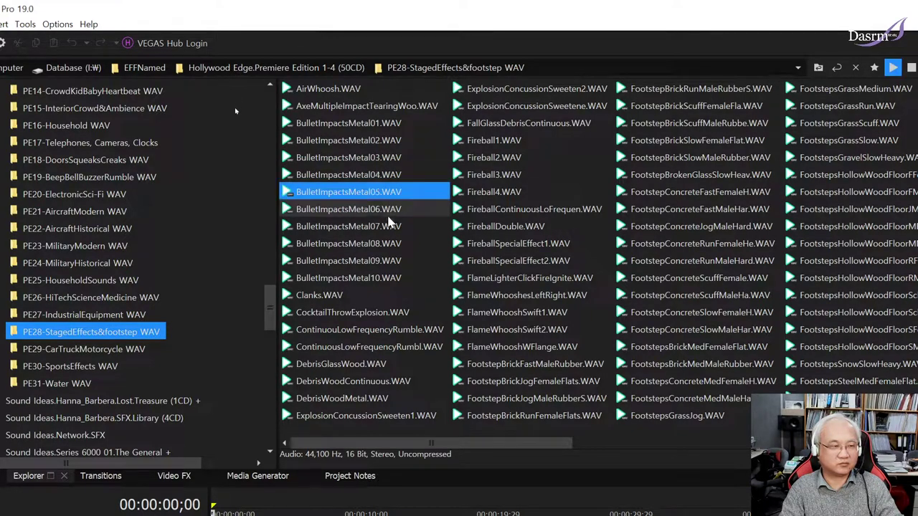
click(386, 214)
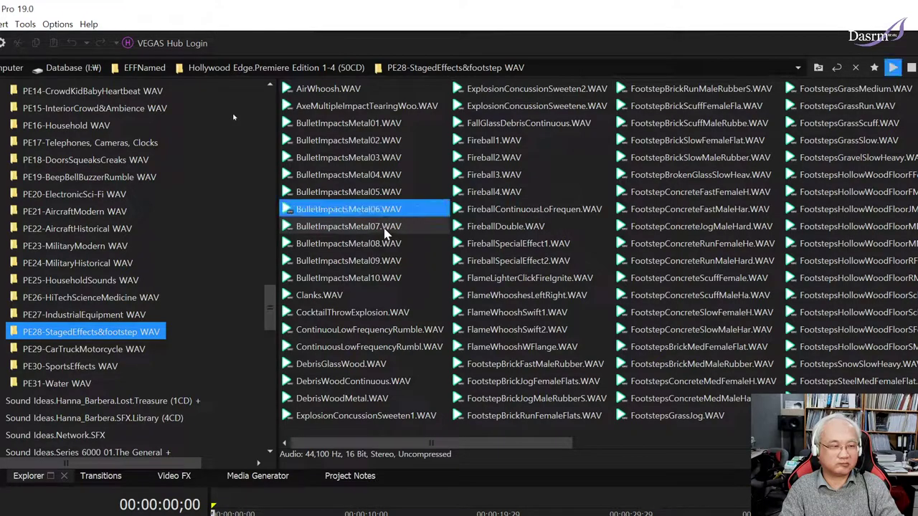
click(383, 226)
click(381, 245)
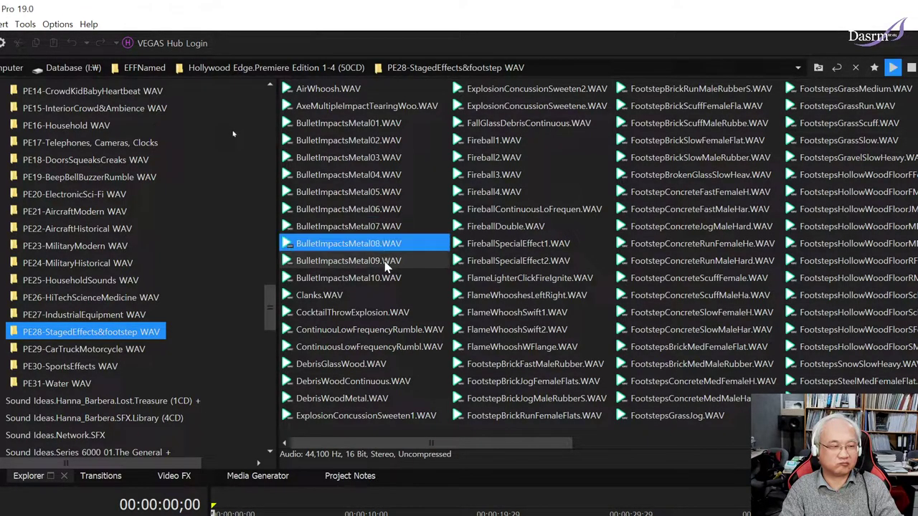
click(378, 263)
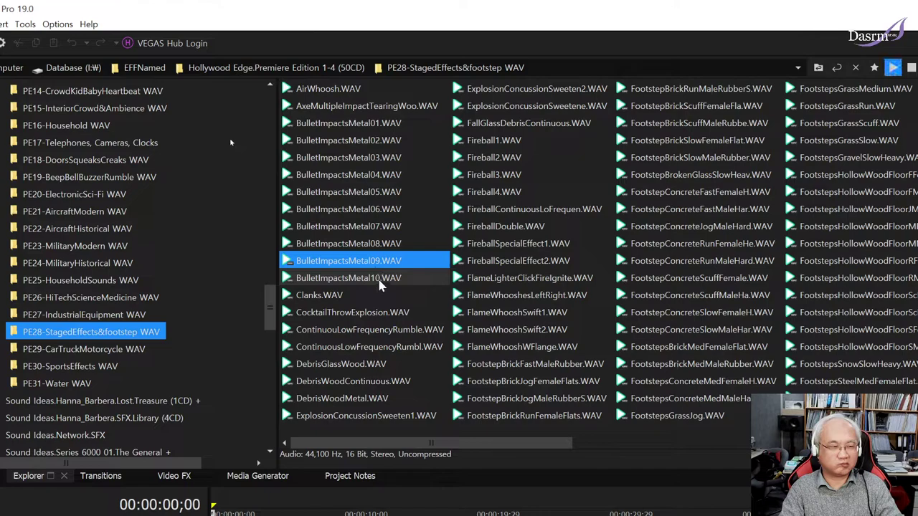
click(392, 283)
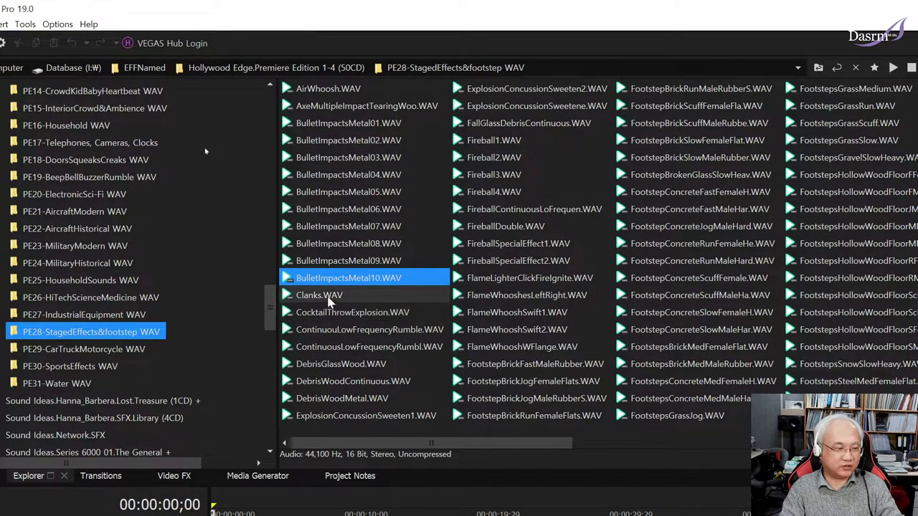
Audition and replay CocktailThrowExplosion.WAV and ContinuouLowFrequencyRumble.WAV.
click(367, 316)
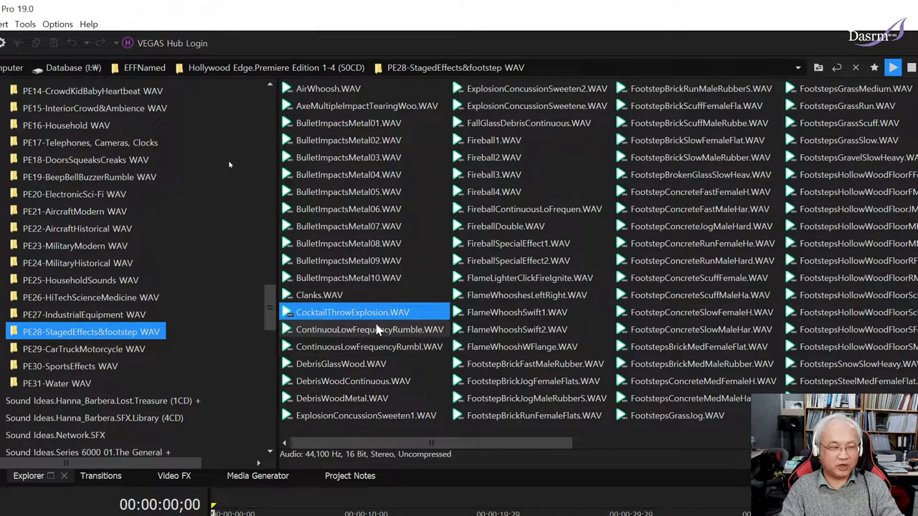
ctrl+click(381, 321)
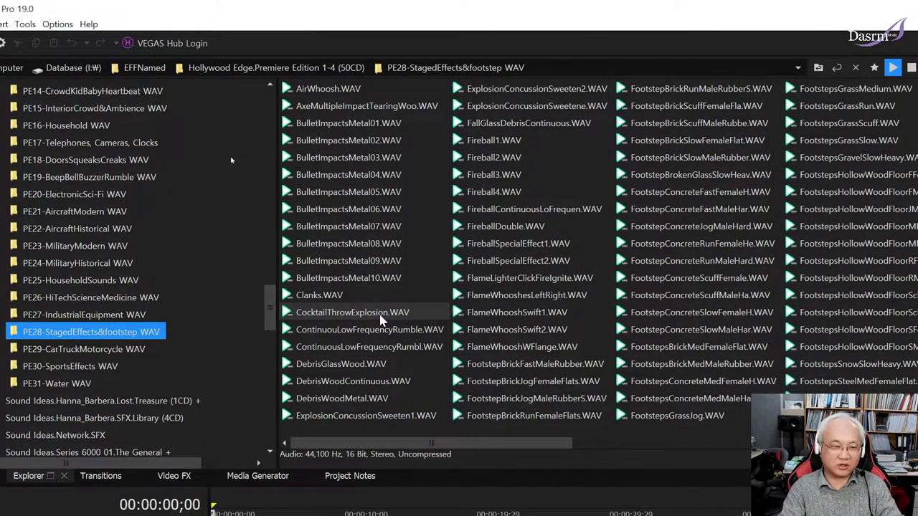
click(393, 329)
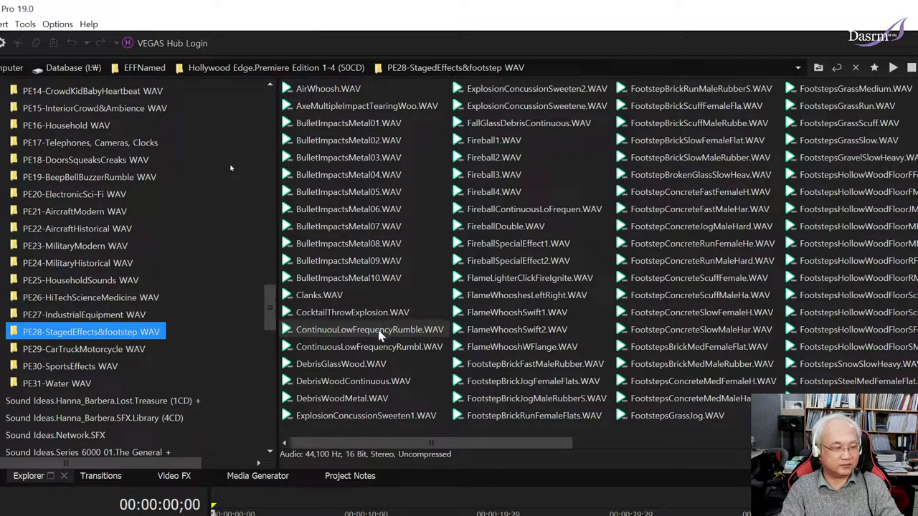
click(394, 335)
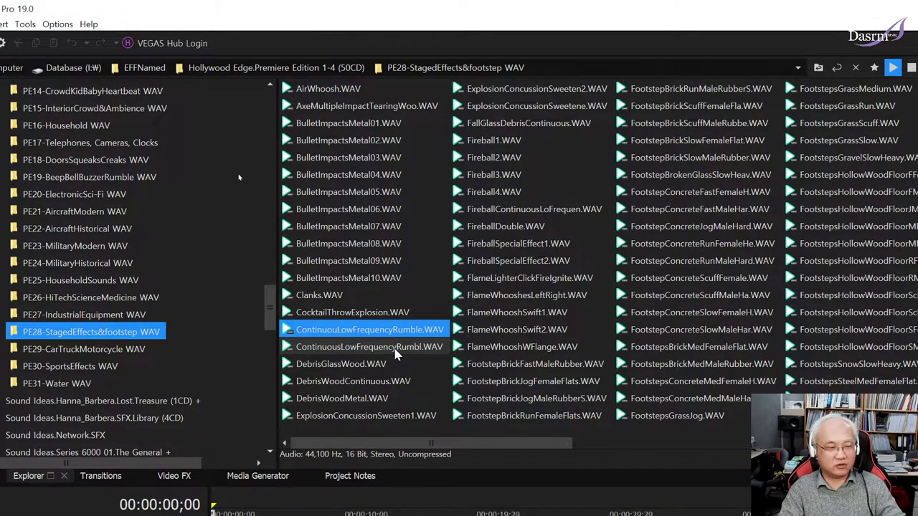
Audition and replay ContinuousLowFrequencyRumbl.WAV and DebrisGlassWood.WAV.
click(395, 351)
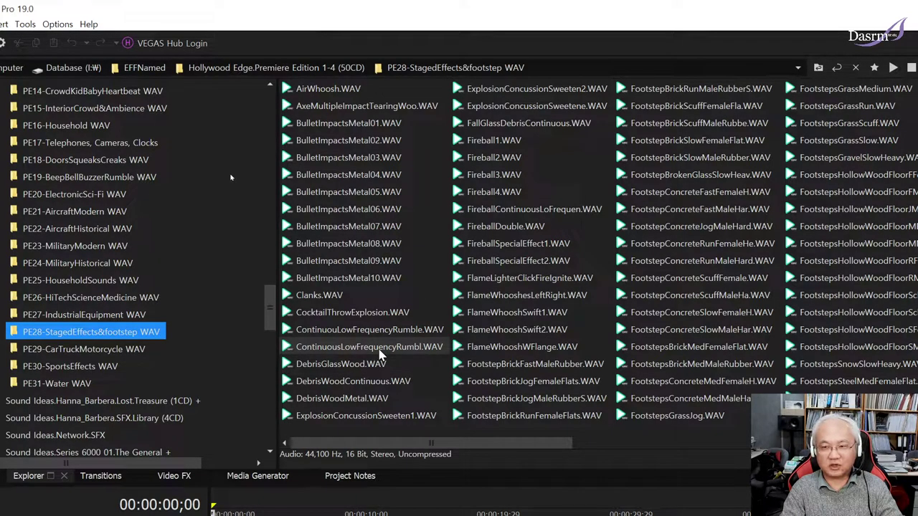
click(376, 349)
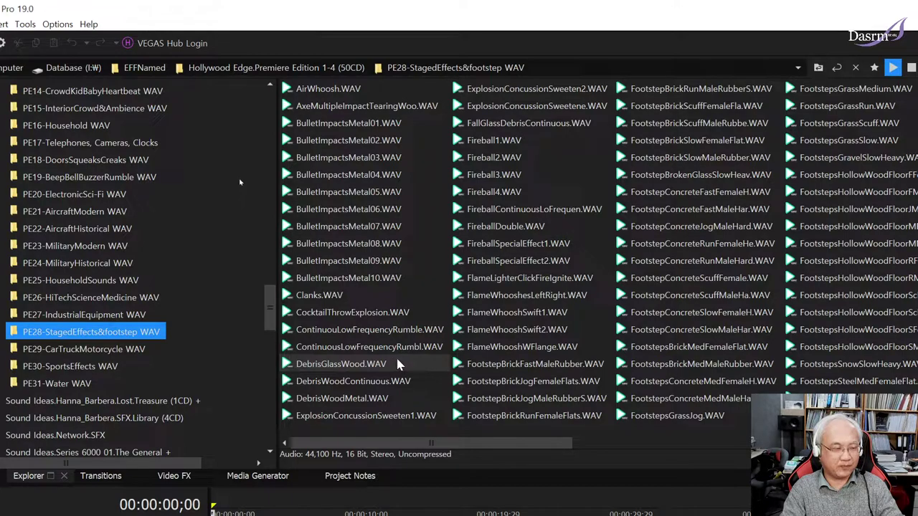
click(402, 371)
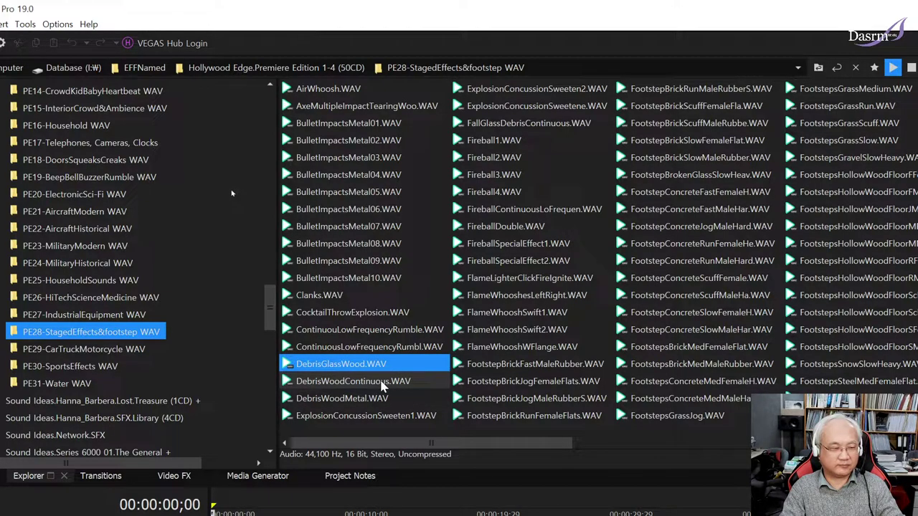
click(338, 364)
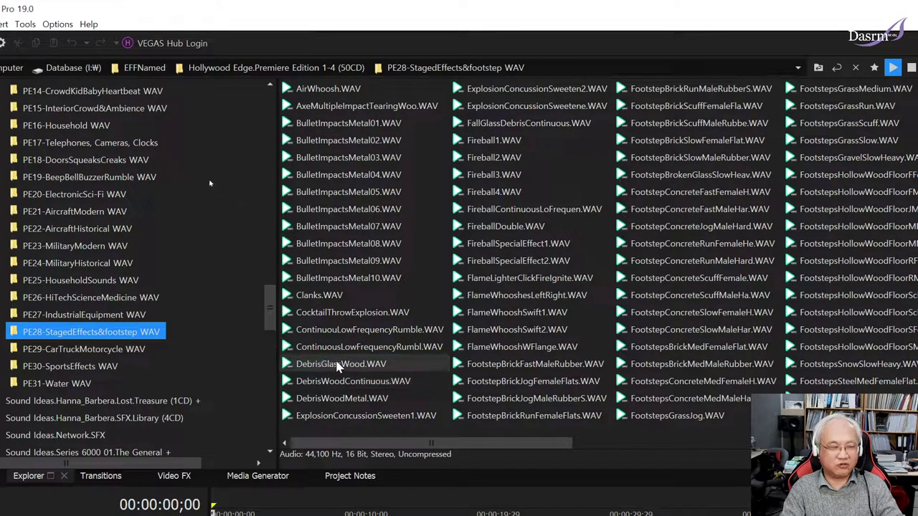
Audition DebrisWoodContinuous.WAV, DebrisWoodMetal.WAV and ExplosionConcussionSweeten1.WAV.
click(380, 386)
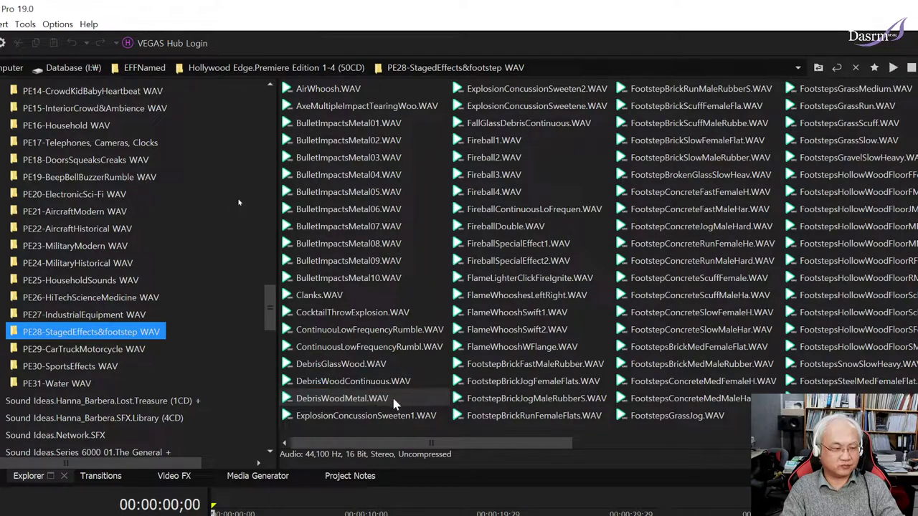
click(395, 404)
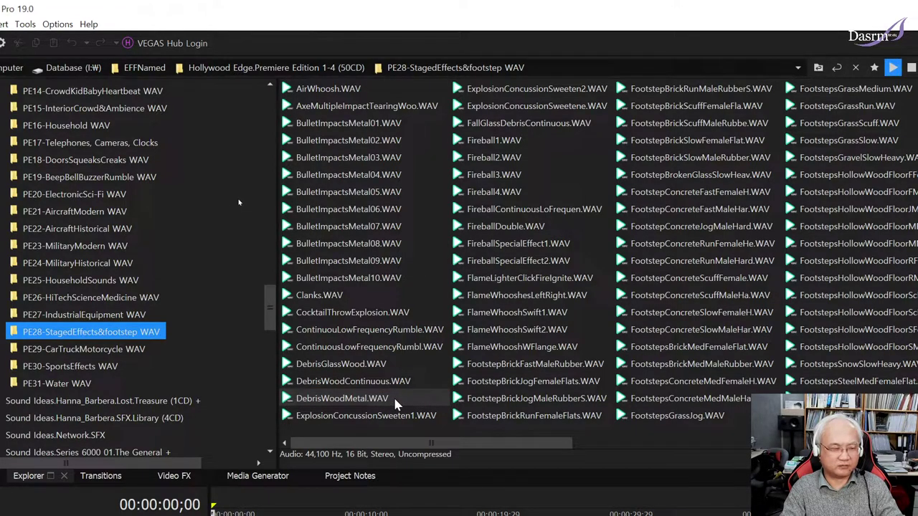
click(395, 404)
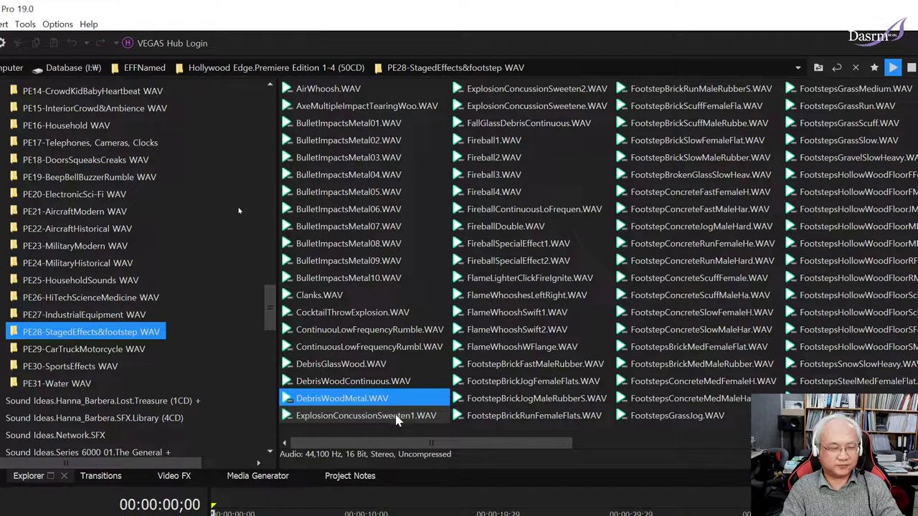
click(395, 419)
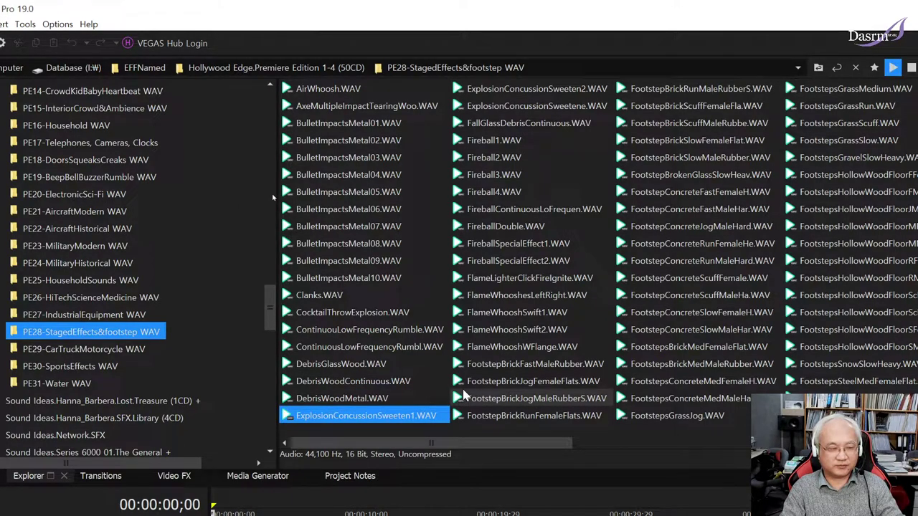
Audition ExplosionConcussionSweeten2, ExplosionConcussionSweetene and FallGlassDebrisContinuous, stopping and replaying the last.
click(540, 93)
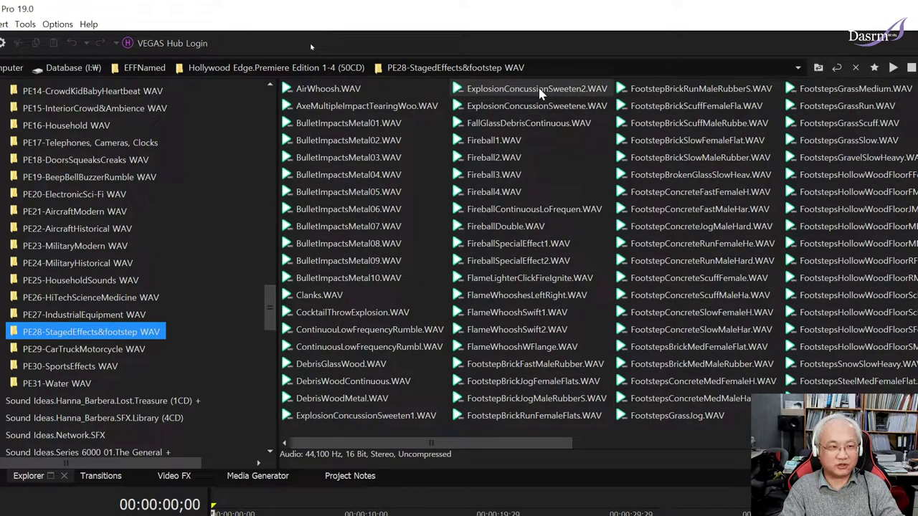
click(541, 92)
click(539, 106)
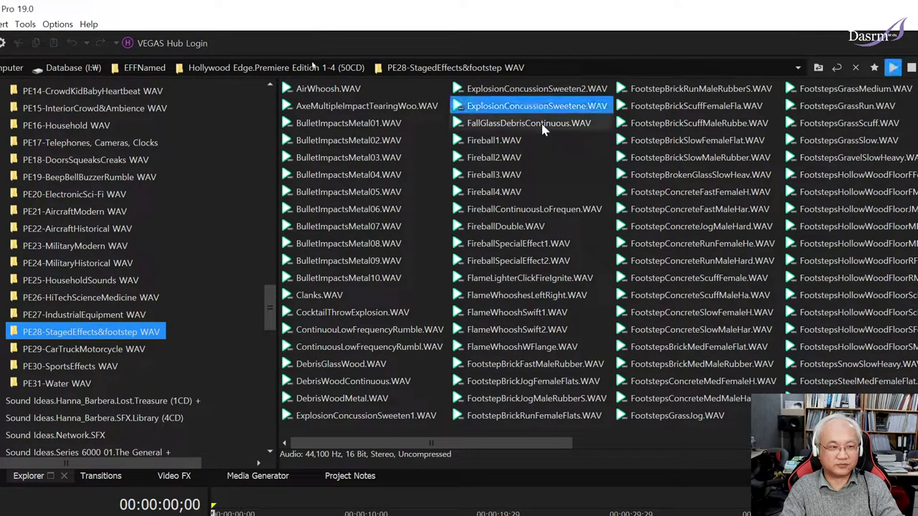
click(543, 123)
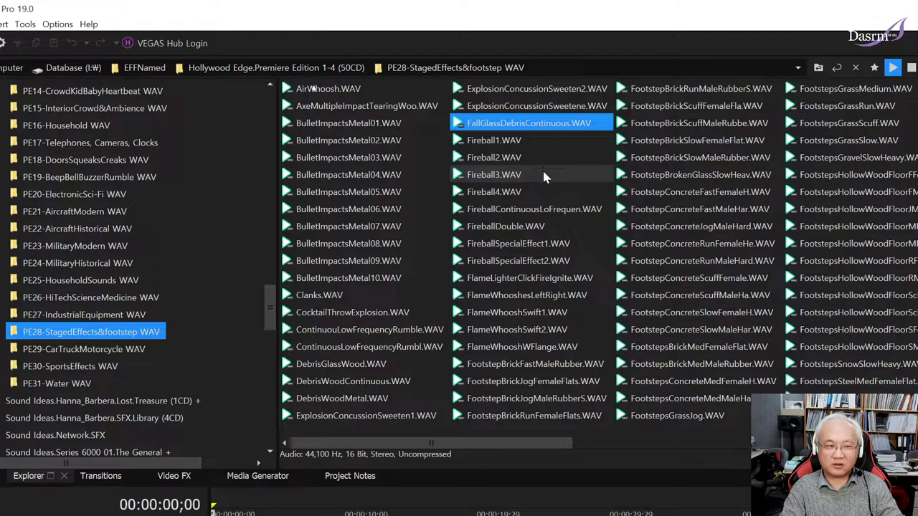
ctrl+click(529, 127)
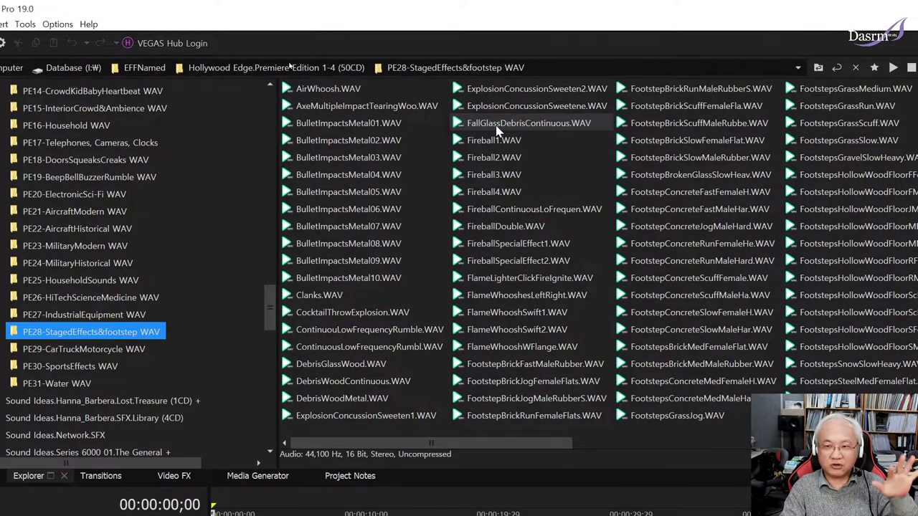
click(510, 128)
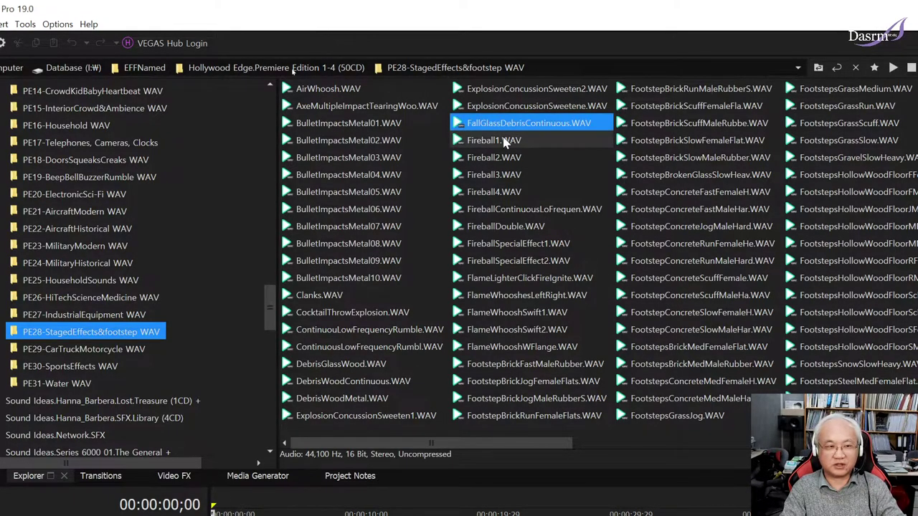
Preview Fireball1–4.WAV and FireballContinuousLoFrequen.WAV in turn.
click(499, 143)
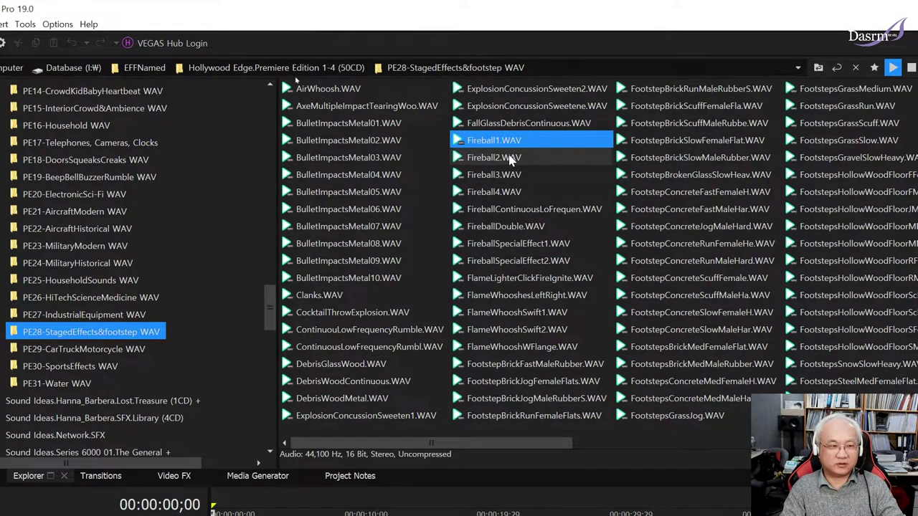
click(509, 159)
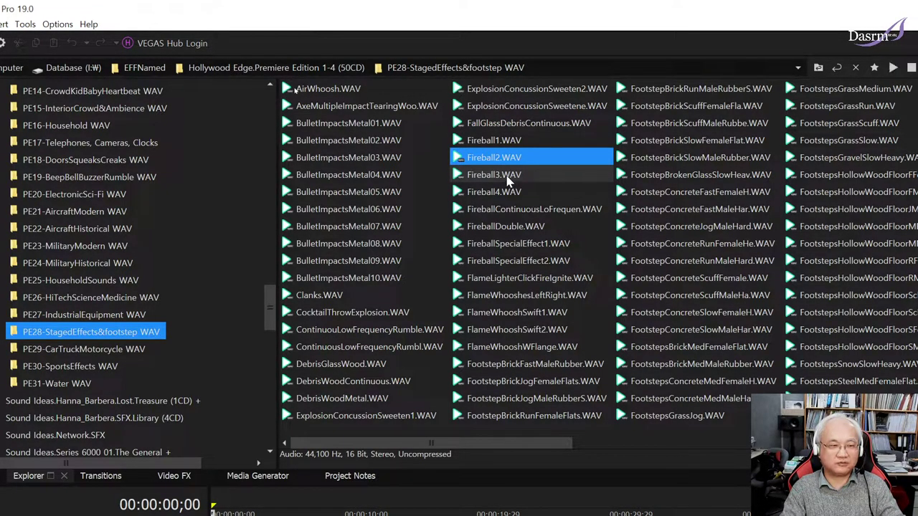
click(512, 178)
click(510, 194)
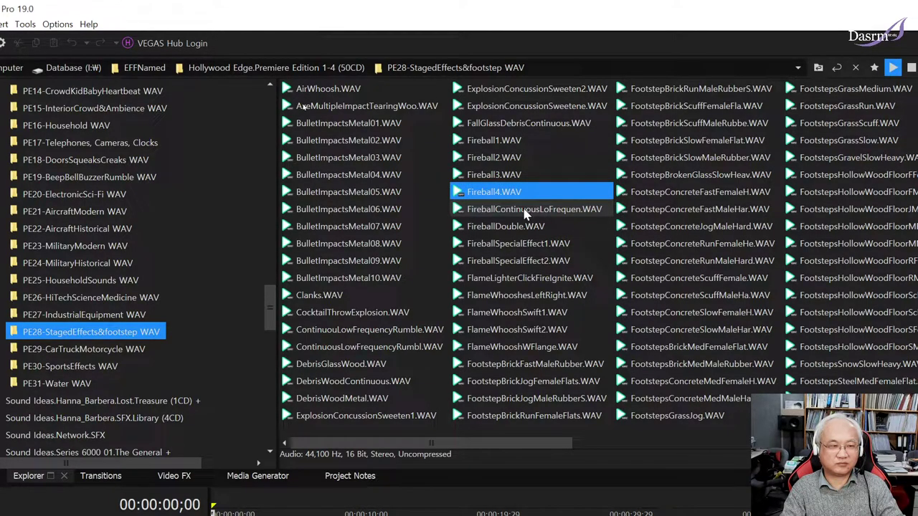
click(523, 209)
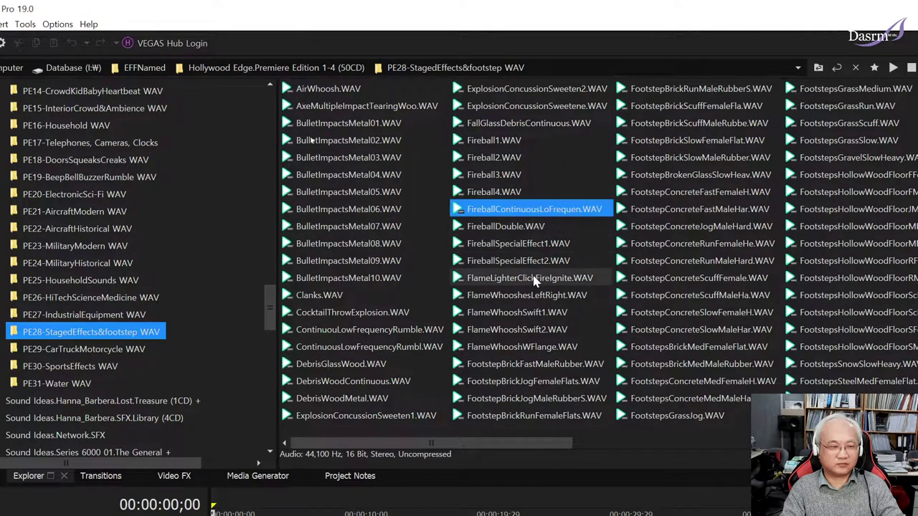
Preview the FlameWhoosh and FlameLighter sounds, then FootstepBrickFastMaleRubber.WAV twice.
click(516, 317)
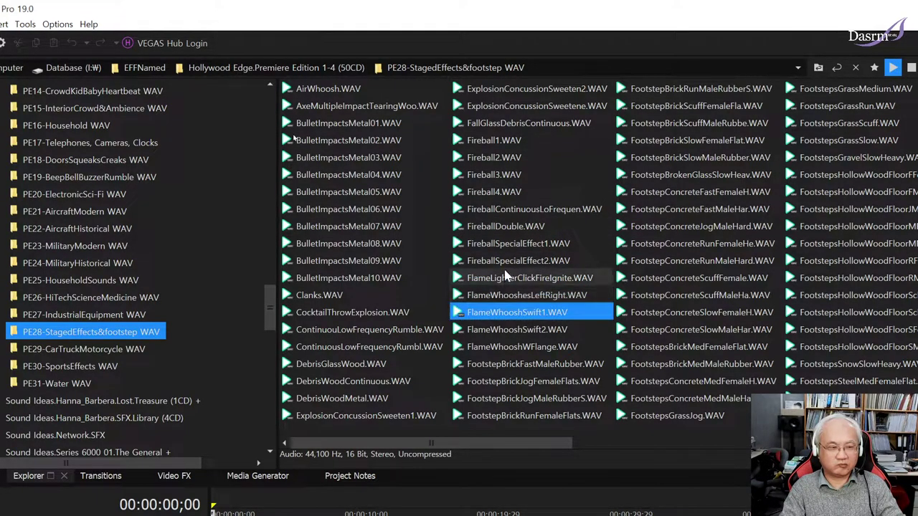
click(522, 282)
click(524, 297)
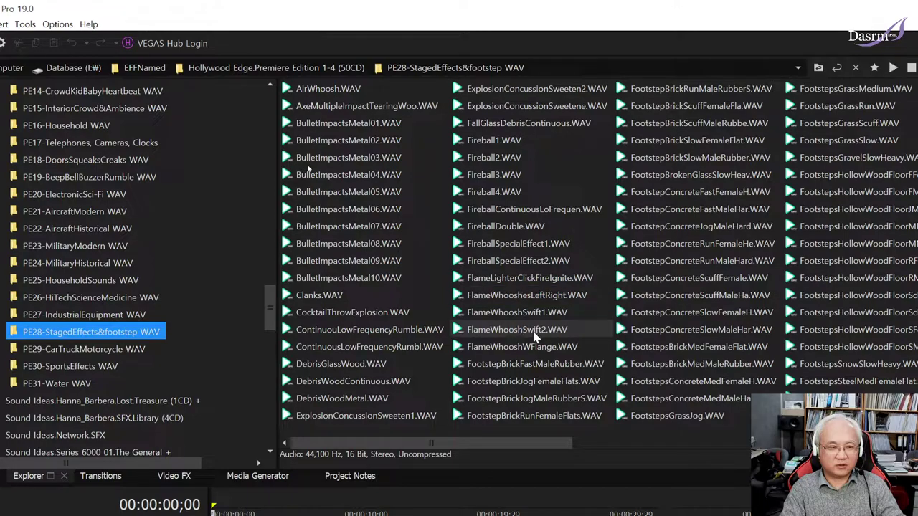
click(545, 331)
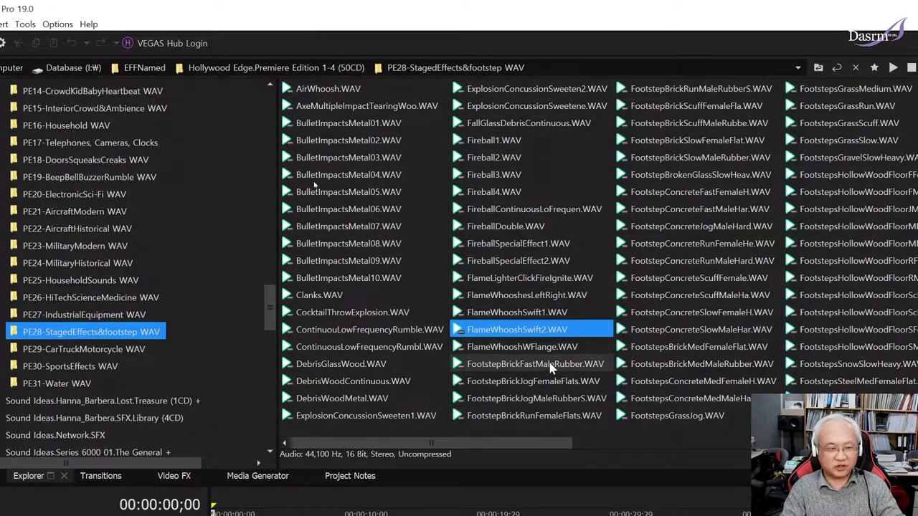
click(536, 365)
click(595, 367)
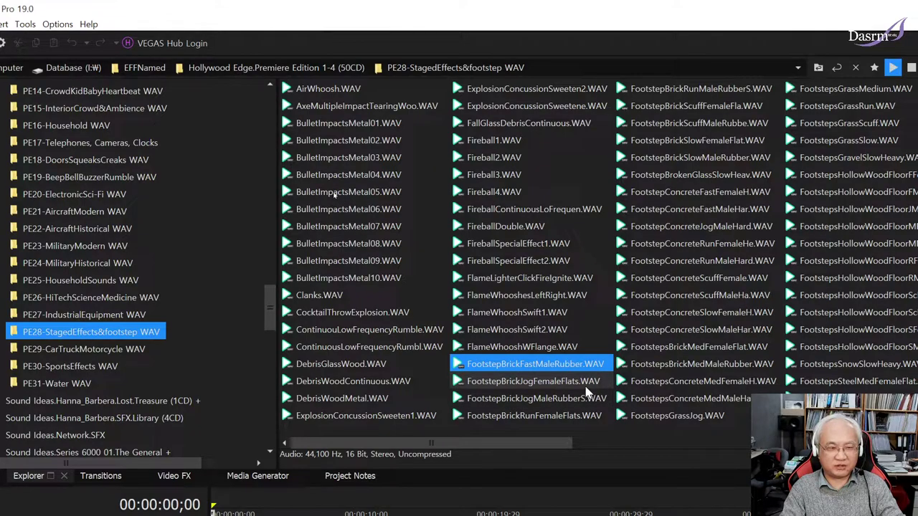
Preview FootstepBrickJogFemaleFlats, FootstepBrickJogMaleRubberS and FootstepBrickRunFemaleFlats.
scroll(557, 380, right, 2)
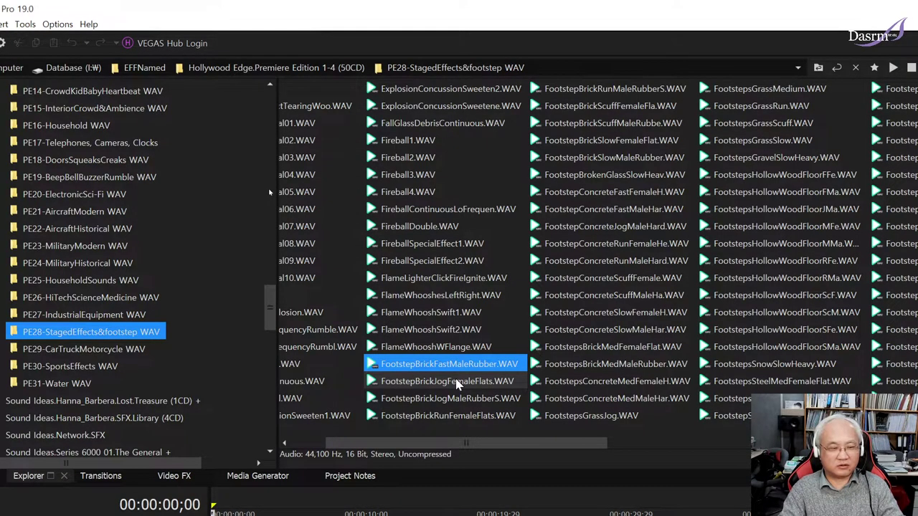
click(457, 384)
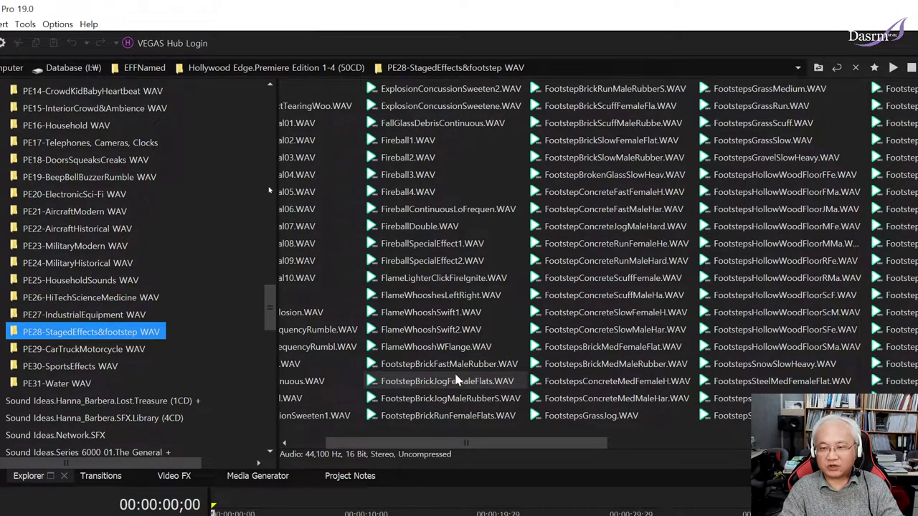
click(457, 381)
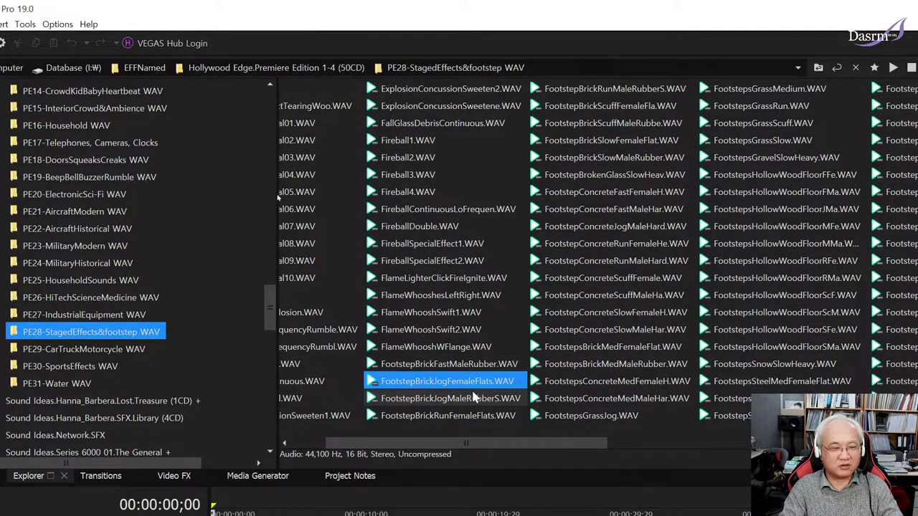
click(458, 402)
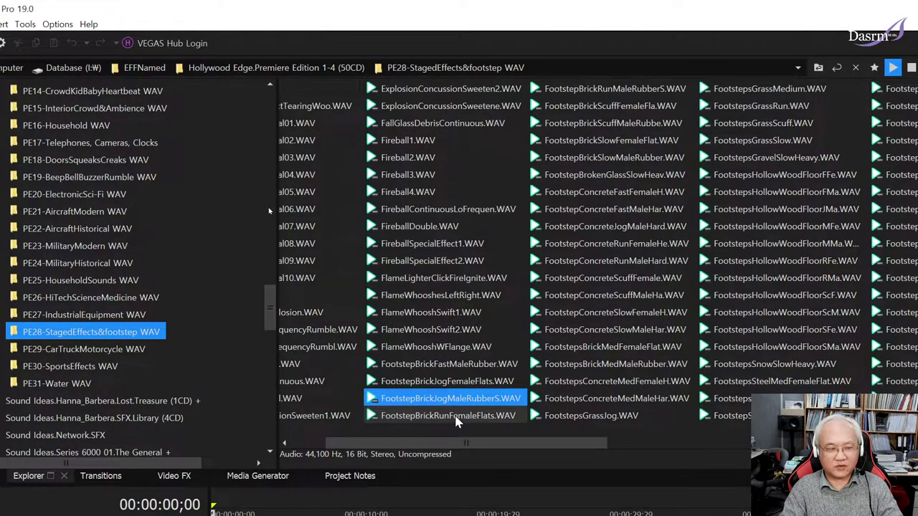
click(457, 422)
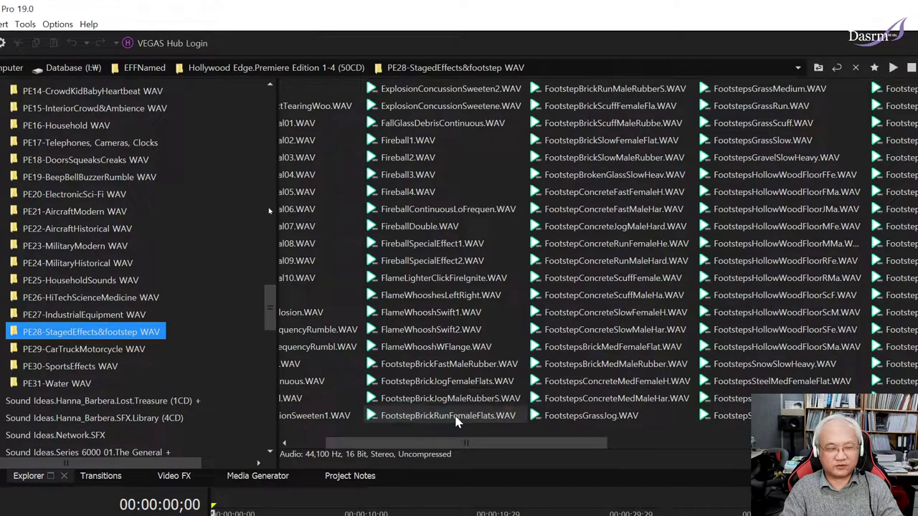
click(499, 419)
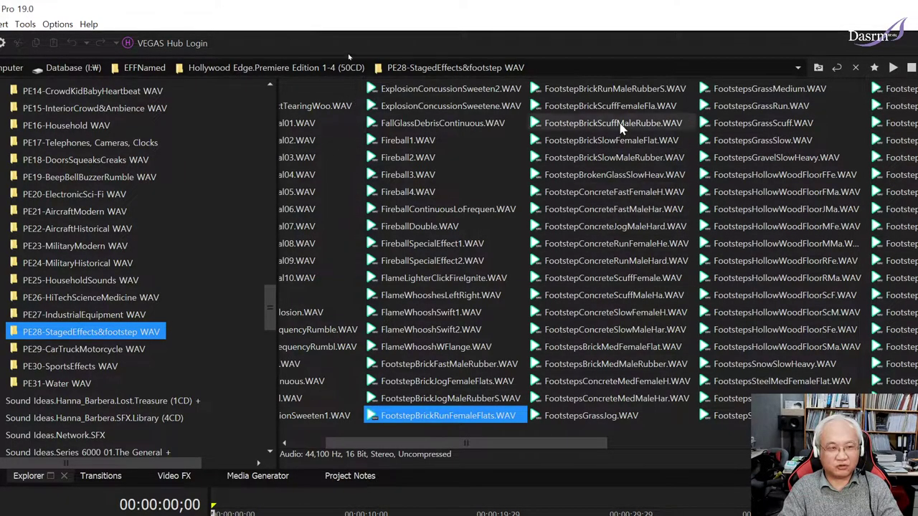
Preview the FootstepBrick Run, Scuff and Slow sounds and FootstepBrokenGlassSlowHeav.WAV.
click(615, 89)
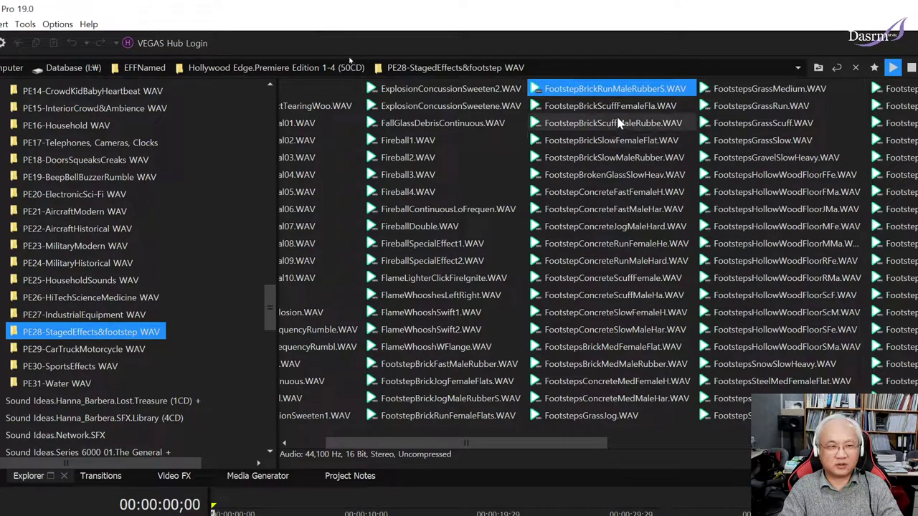
click(608, 107)
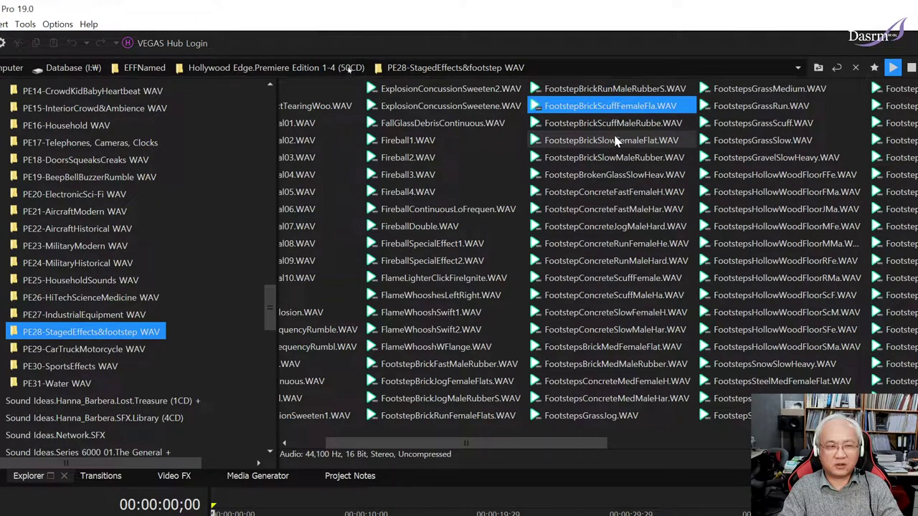
click(611, 124)
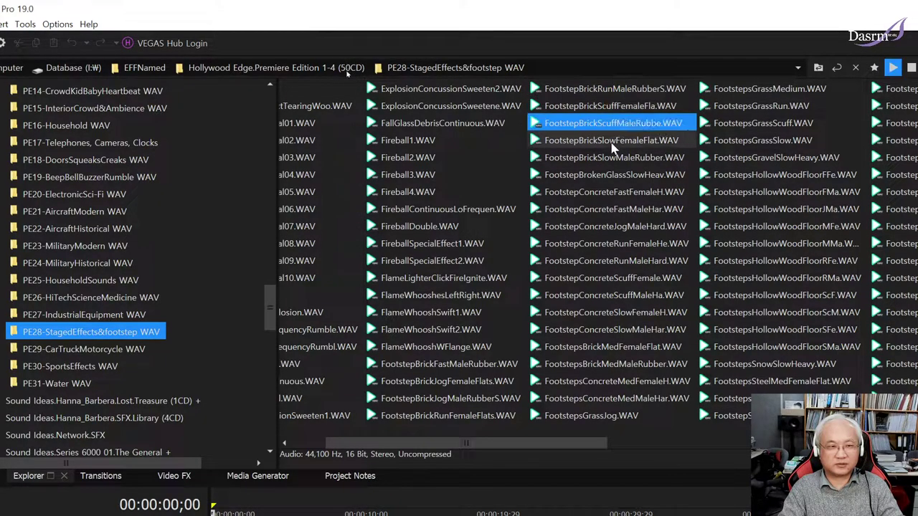
click(612, 142)
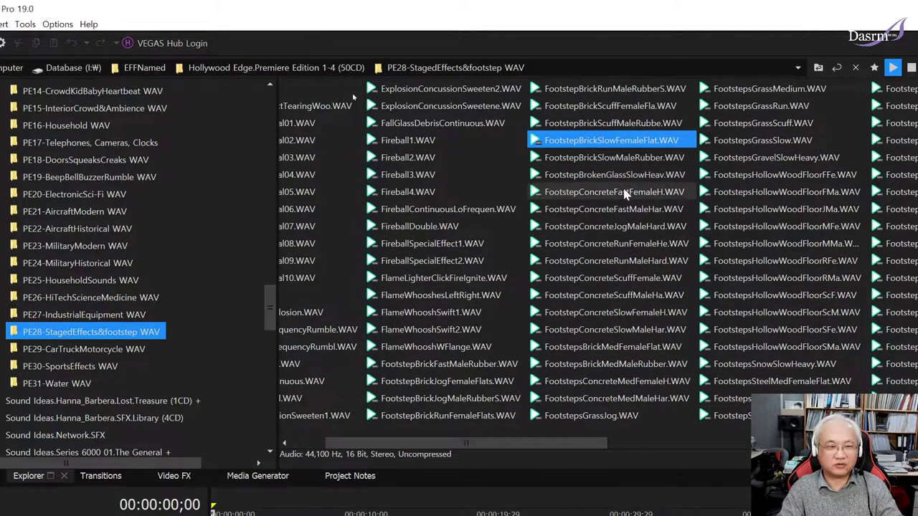
click(615, 175)
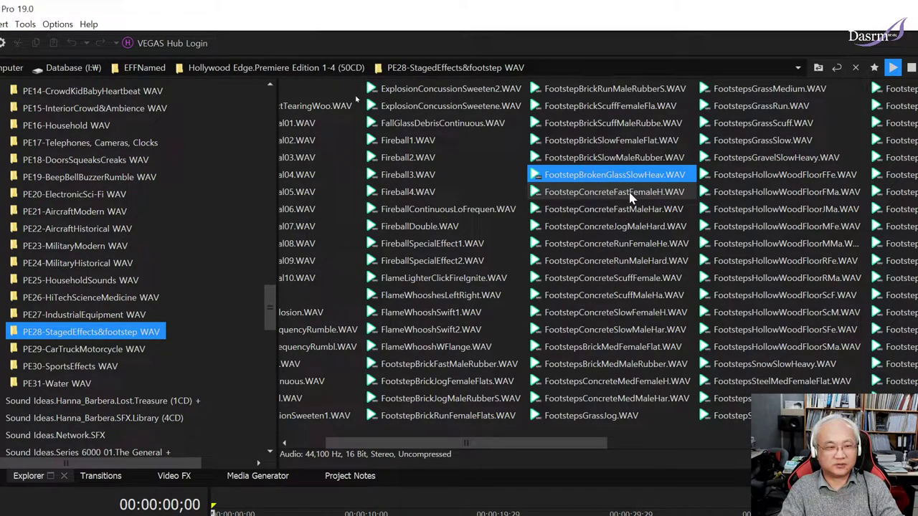
Preview the four FootstepConcrete Fast and Run sounds, female and male.
click(621, 192)
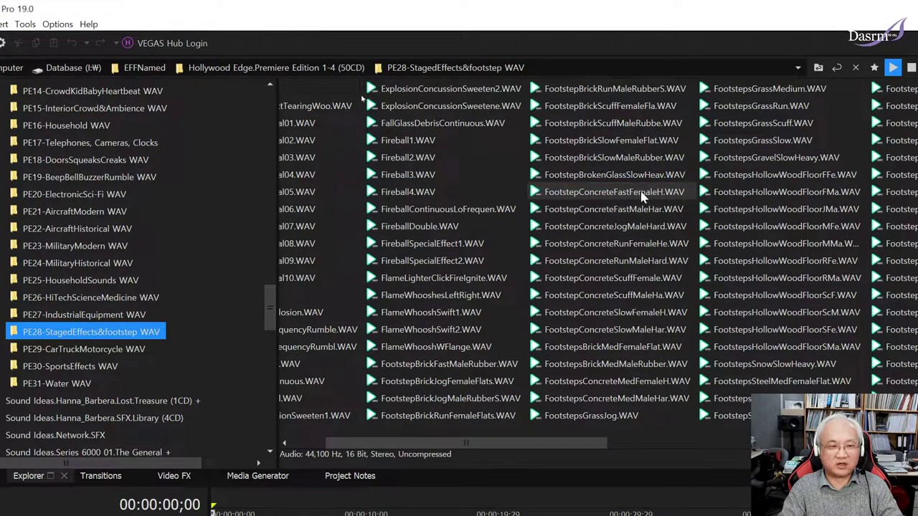
click(602, 213)
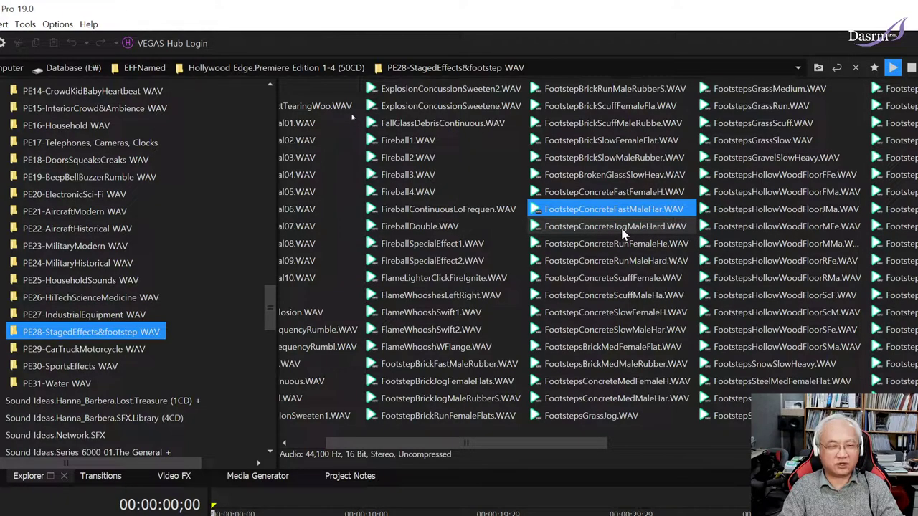
click(612, 245)
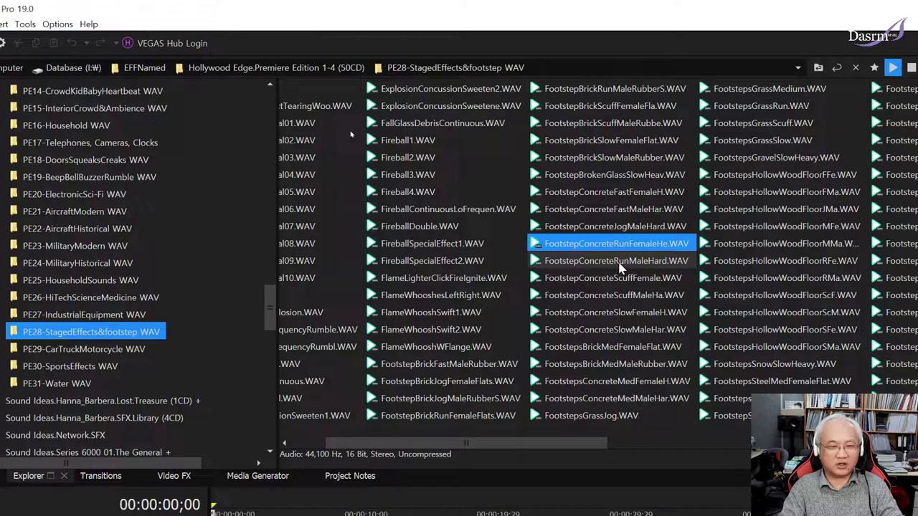
click(637, 265)
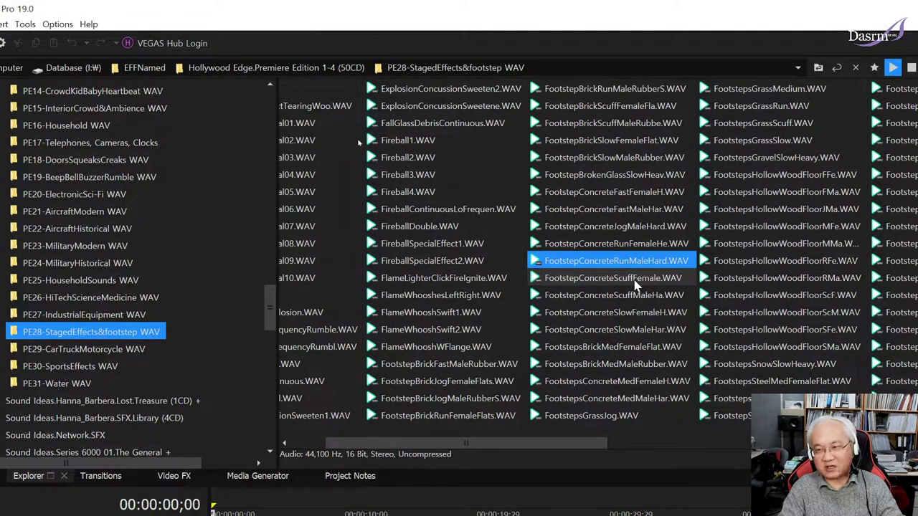
Preview FootstepConcreteScuffFemale, FootstepConcreteSlowMaleHar and FootstepsGrassJog.
scroll(634, 332, down, 1)
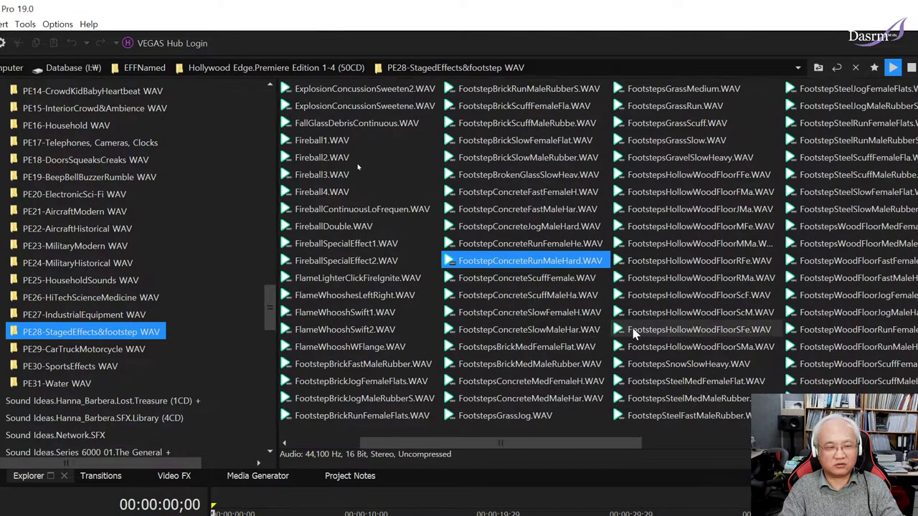
click(455, 283)
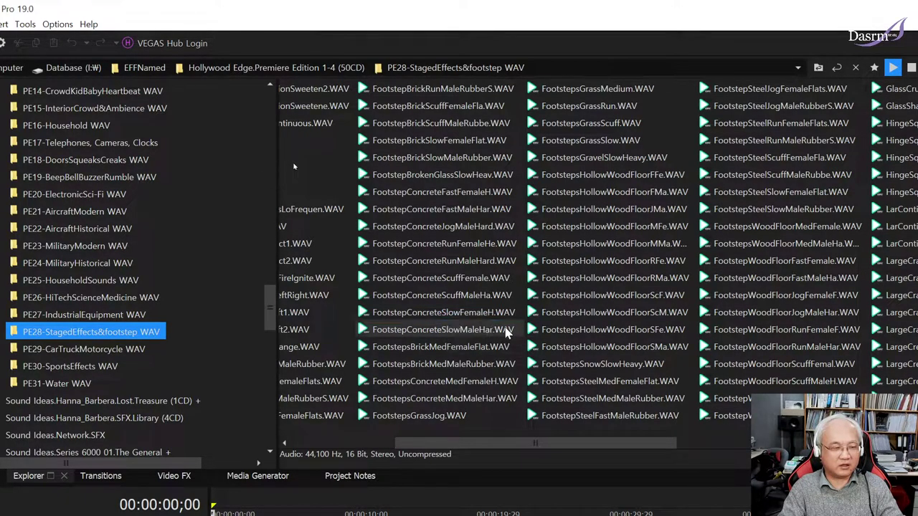
click(504, 333)
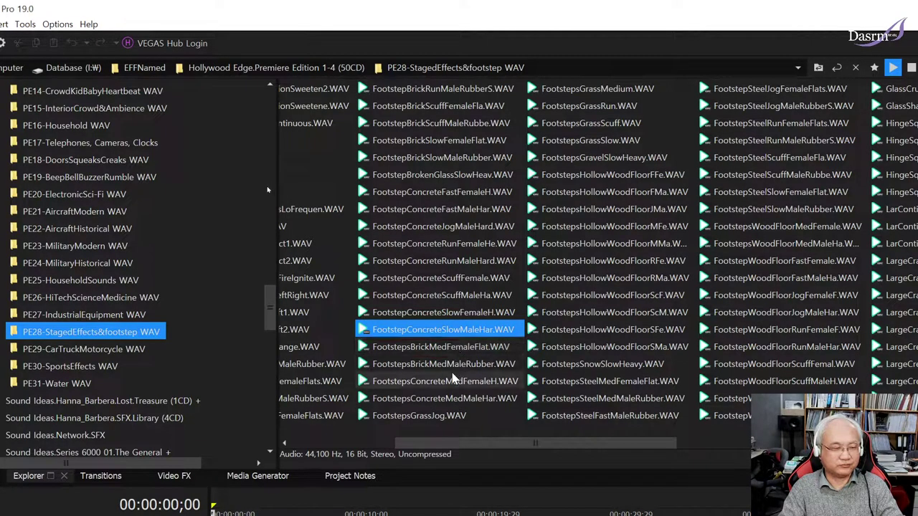
click(424, 417)
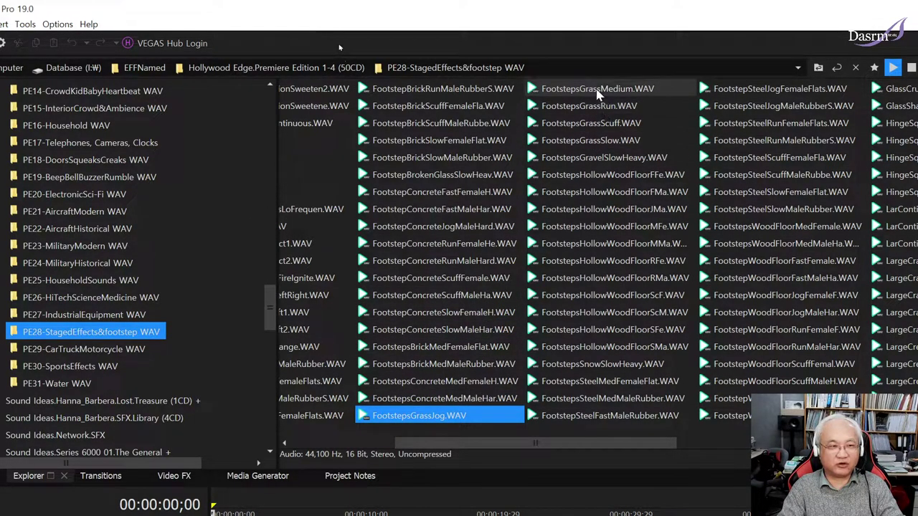
Preview FootstepsGrass Medium, Run, Scuff, Slow and FootstepsGravelSlowHeavy.WAV.
click(597, 92)
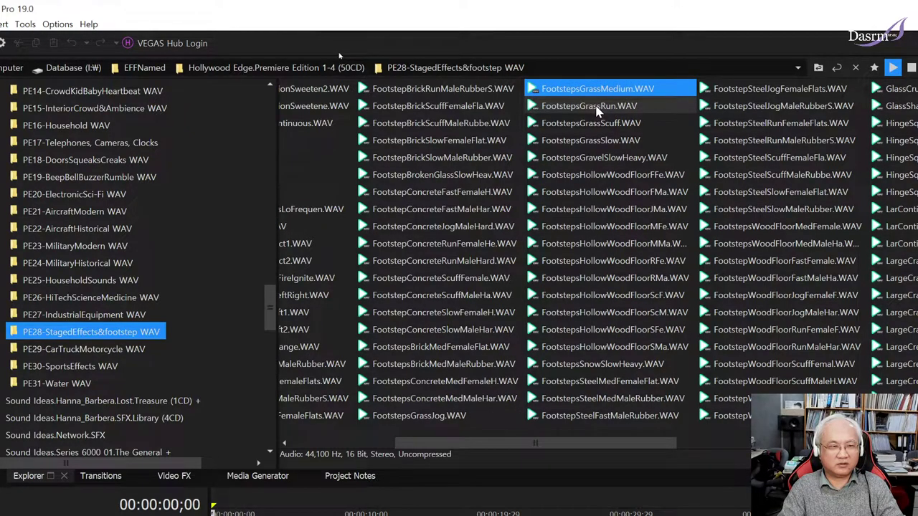
click(596, 107)
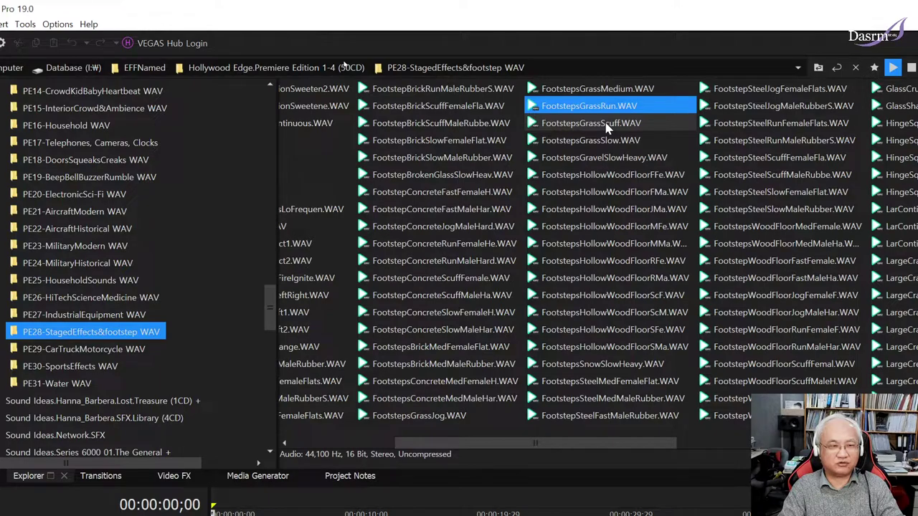
click(606, 125)
click(611, 142)
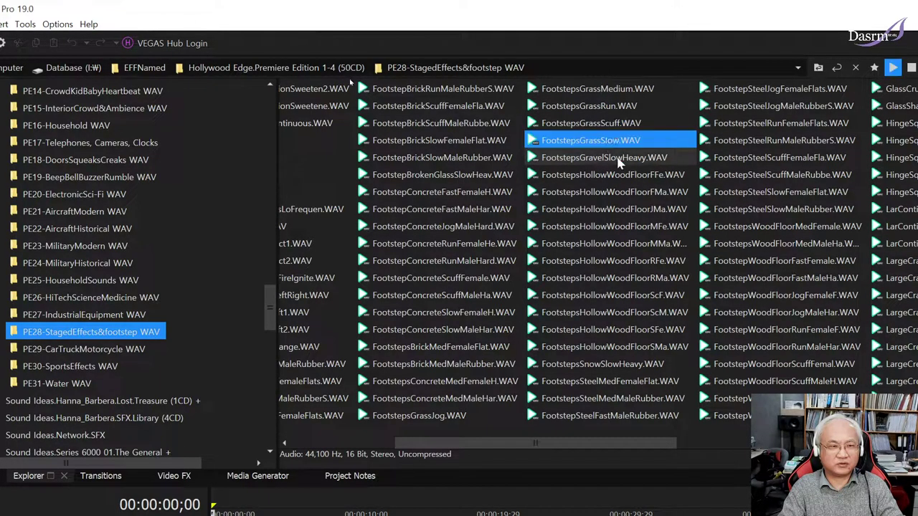
click(618, 159)
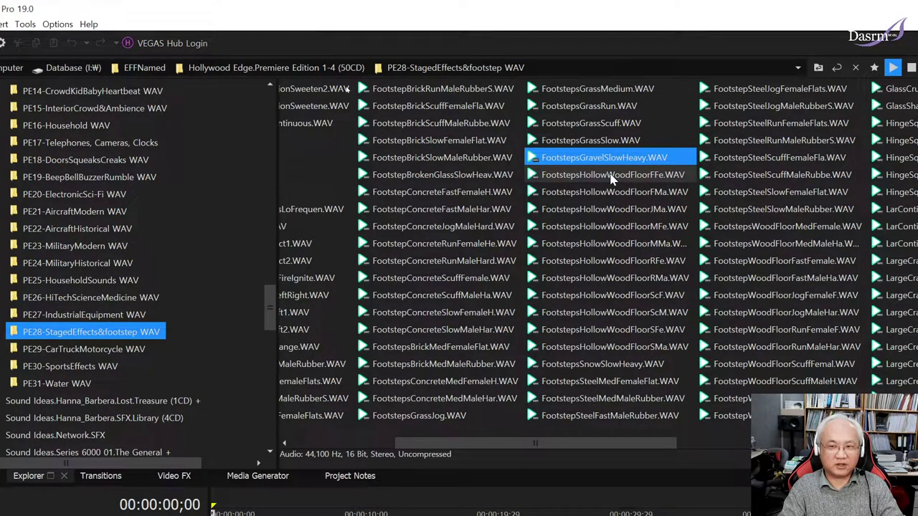
Listen to each of the eight FootstepsHollowWoodFloor WAVs in turn.
click(612, 176)
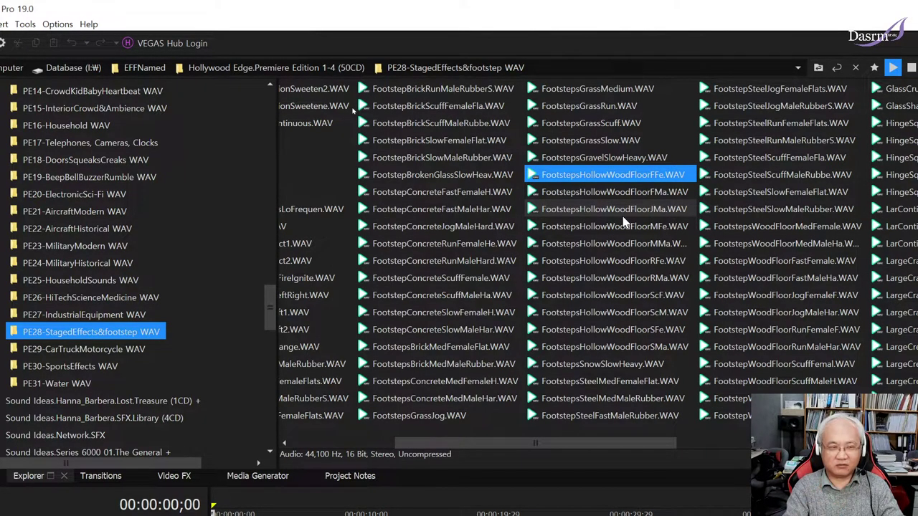
click(624, 192)
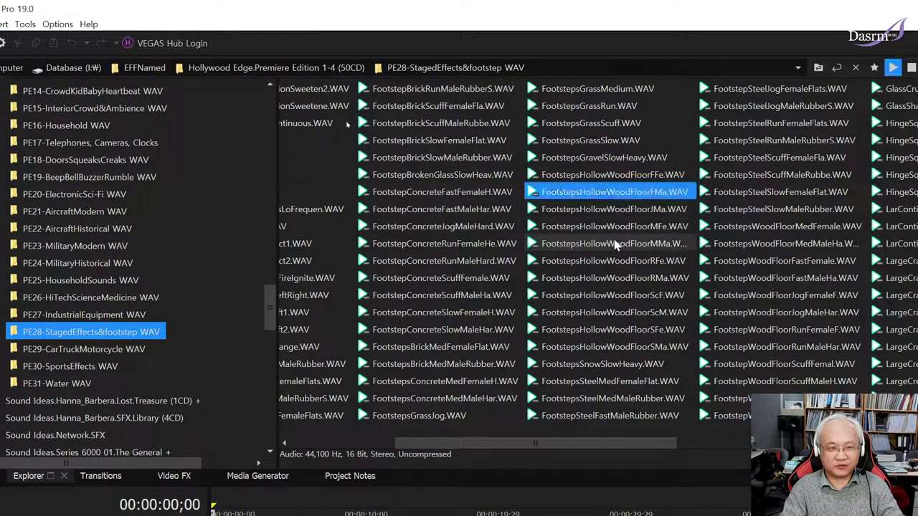
click(614, 213)
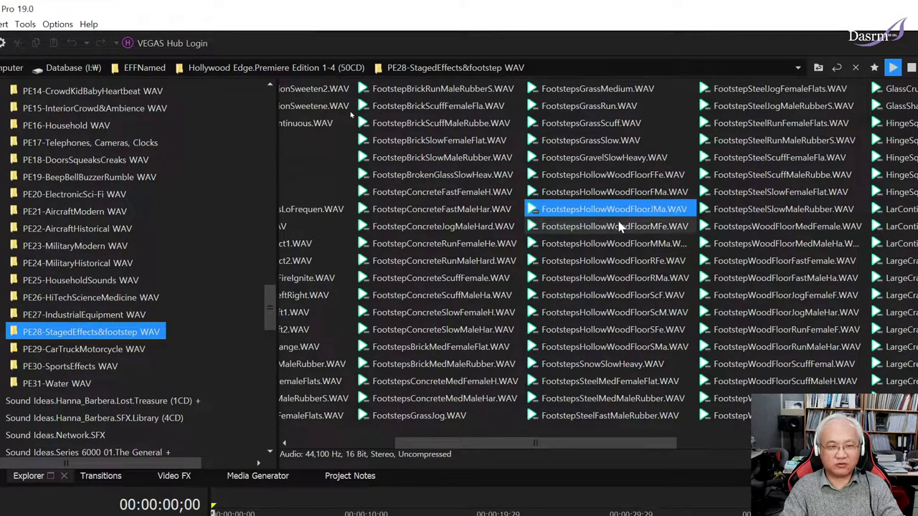
click(615, 228)
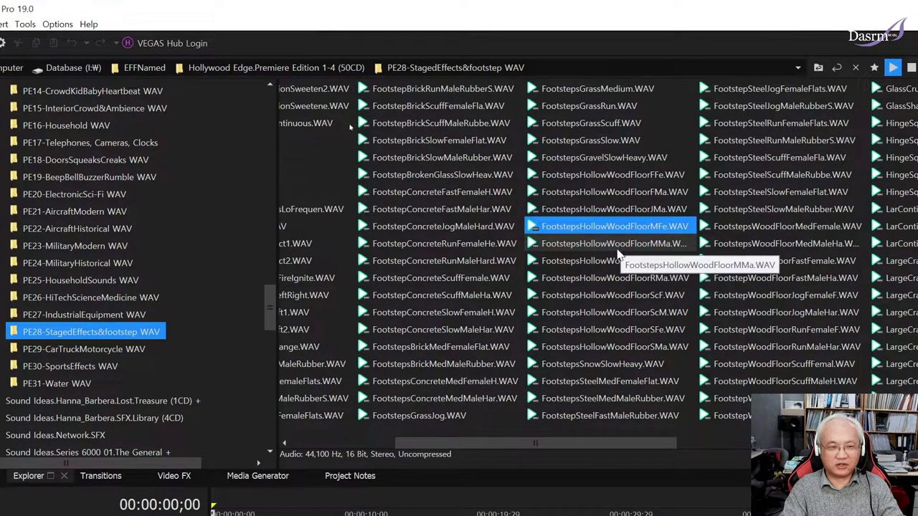
click(617, 250)
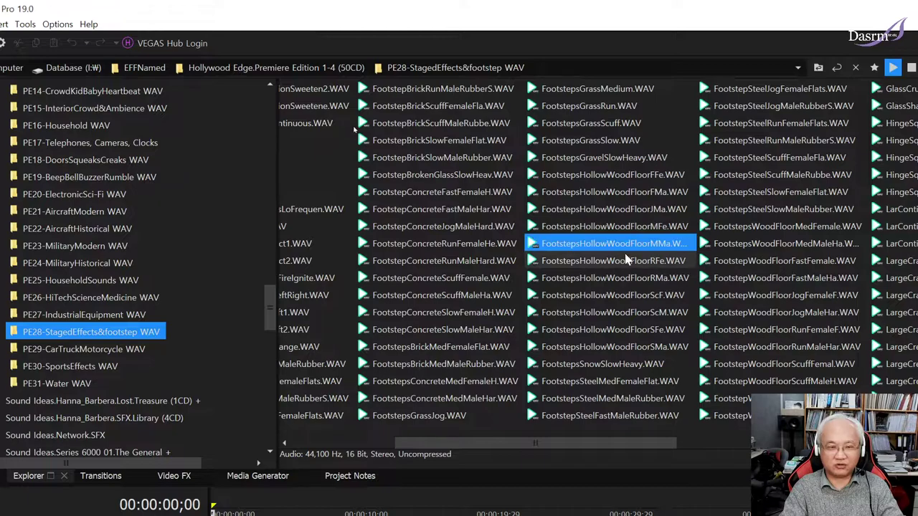
click(613, 297)
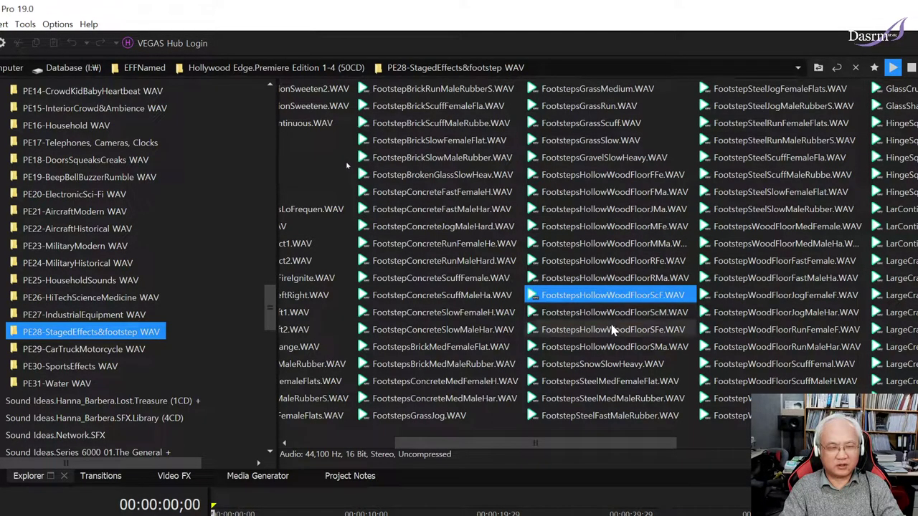
click(613, 331)
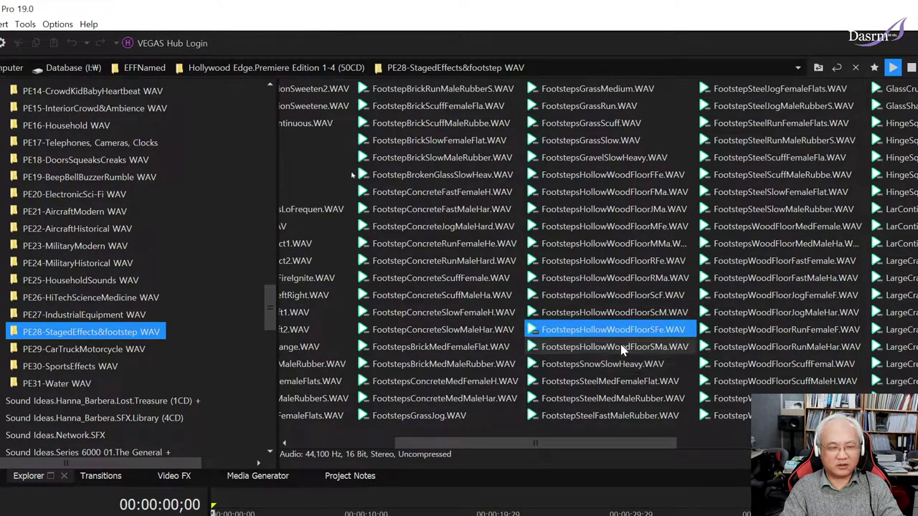
click(622, 348)
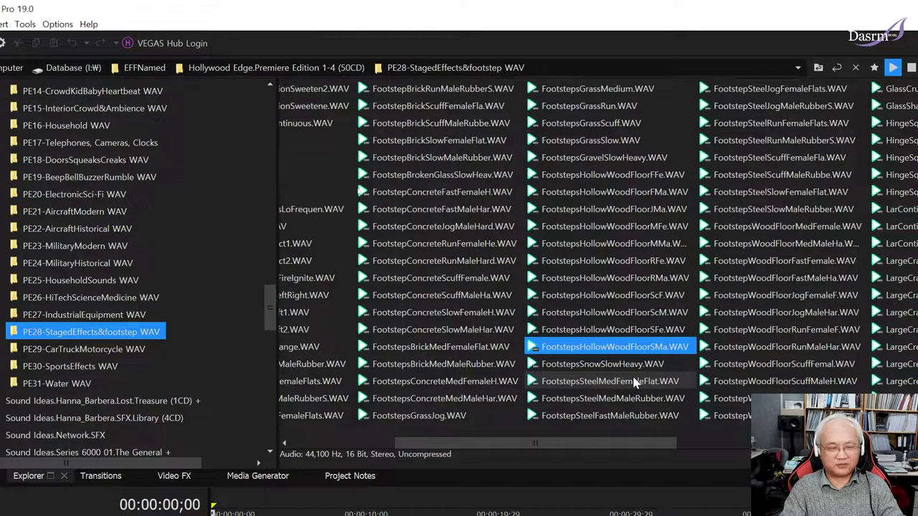
Listen to FootstepsSteelMedFemaleFlat.WAV and FootstepsSteelMedMaleRubber.WAV.
click(634, 384)
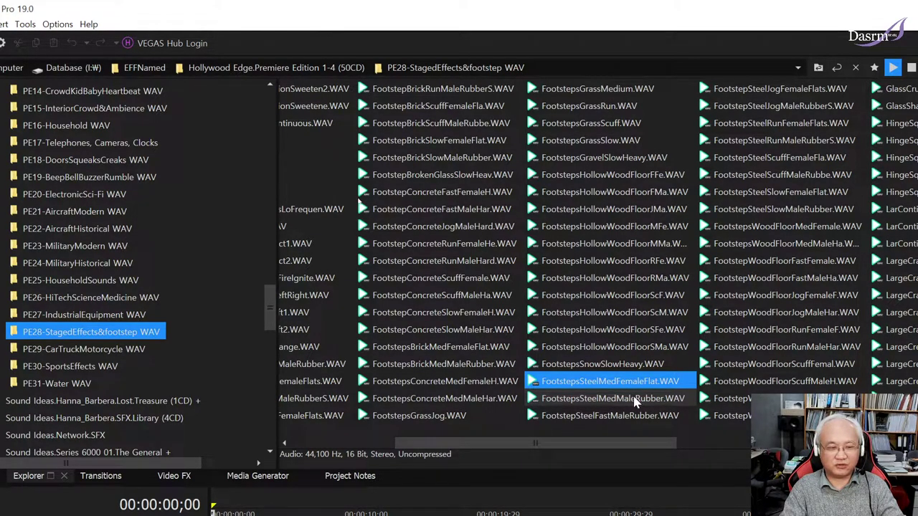
click(635, 400)
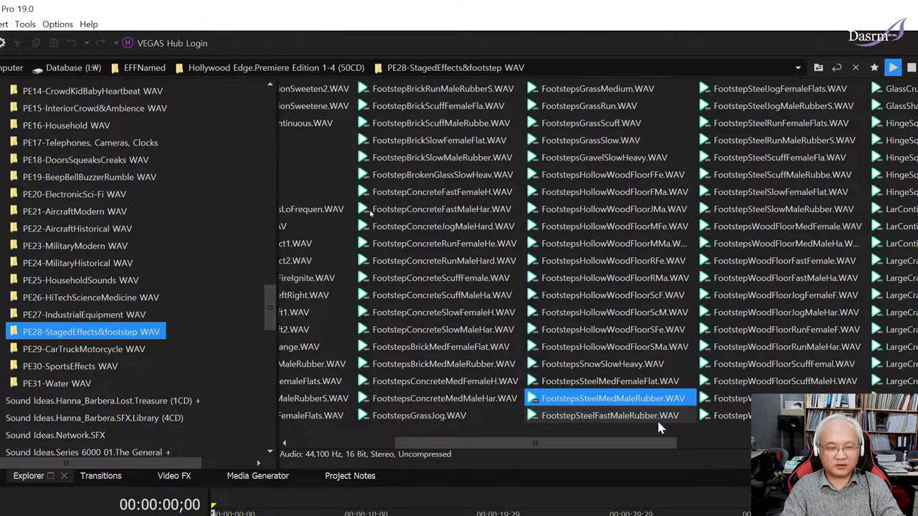
scroll(625, 417, right, 2)
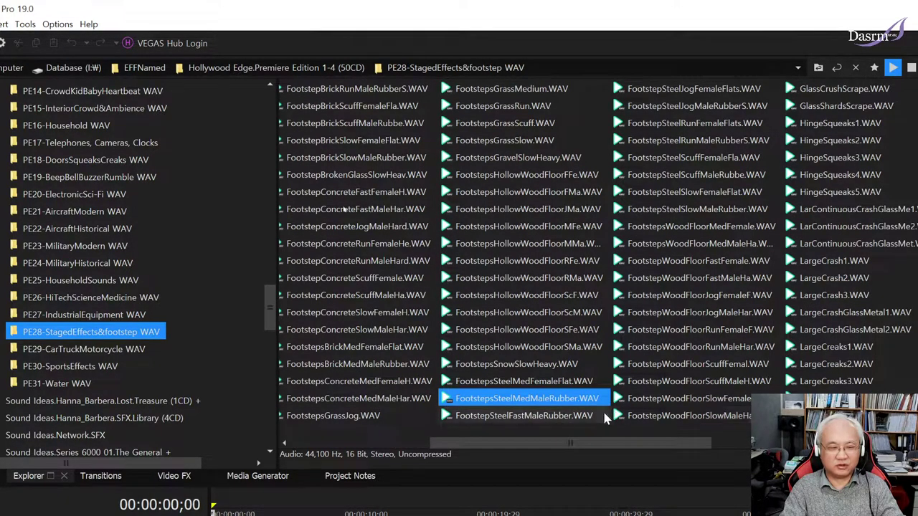
Listen to the FootstepSteel Fast, Run, Scuff and Slow sounds and FootstepsWoodFloorMedFemale.WAV.
scroll(603, 410, right, 2)
click(471, 422)
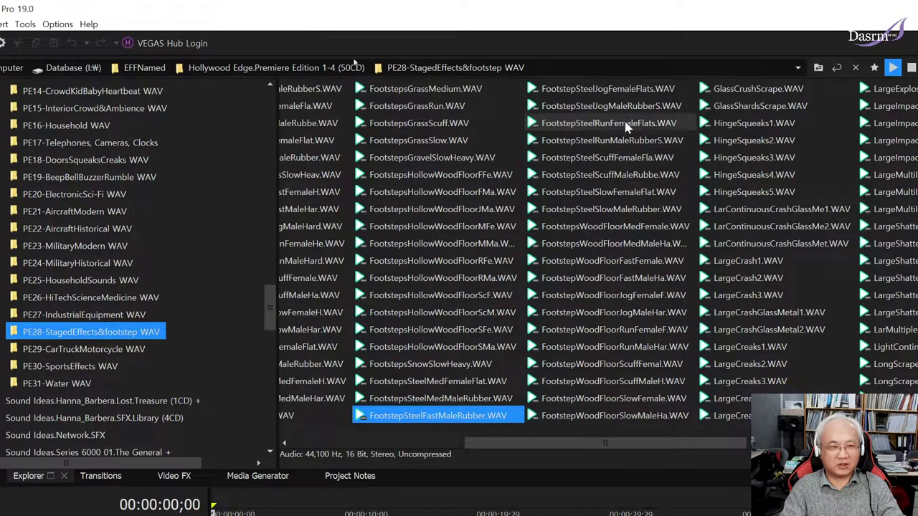
click(624, 123)
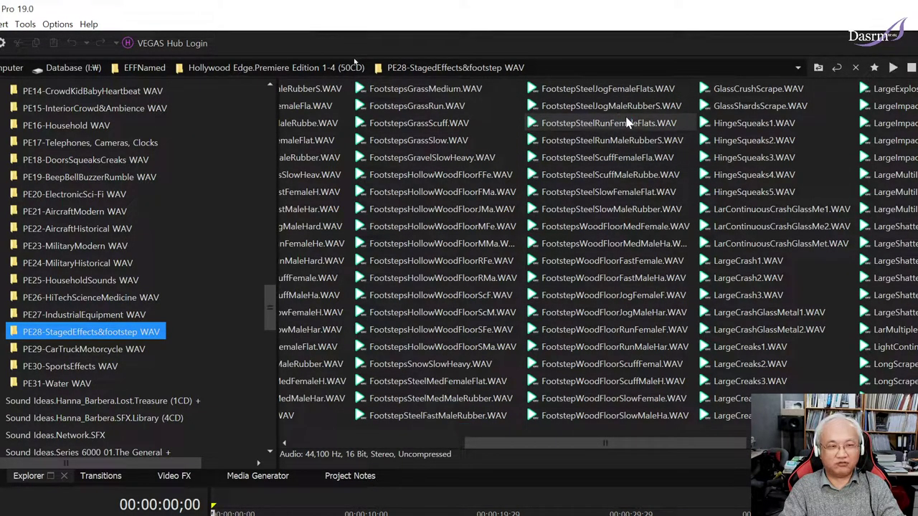
click(627, 161)
click(629, 192)
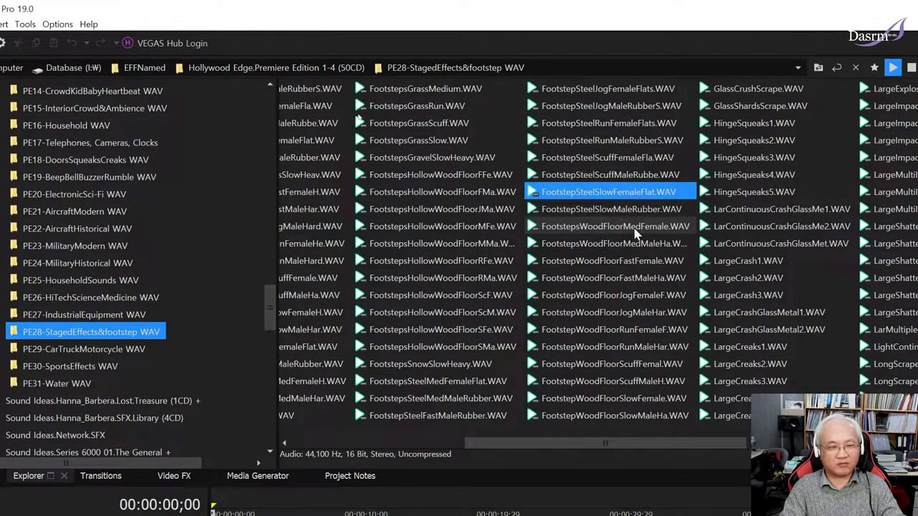
click(633, 227)
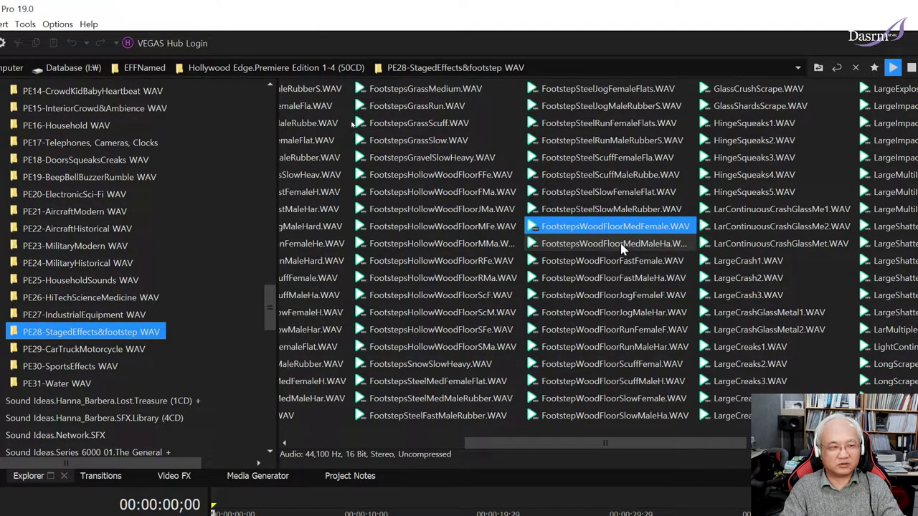
Listen to the FootstepWoodFloor Fast, Jog, Run and ScuffMaleH sounds in turn.
click(618, 262)
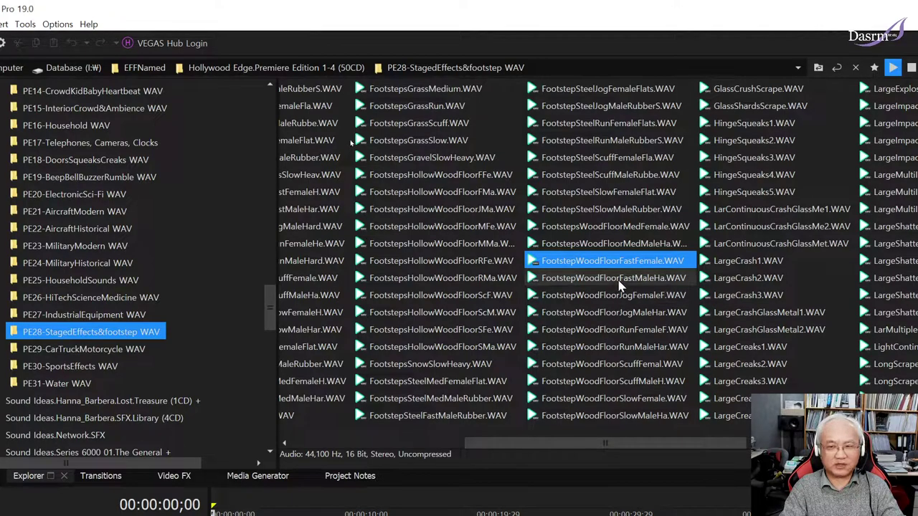
click(613, 279)
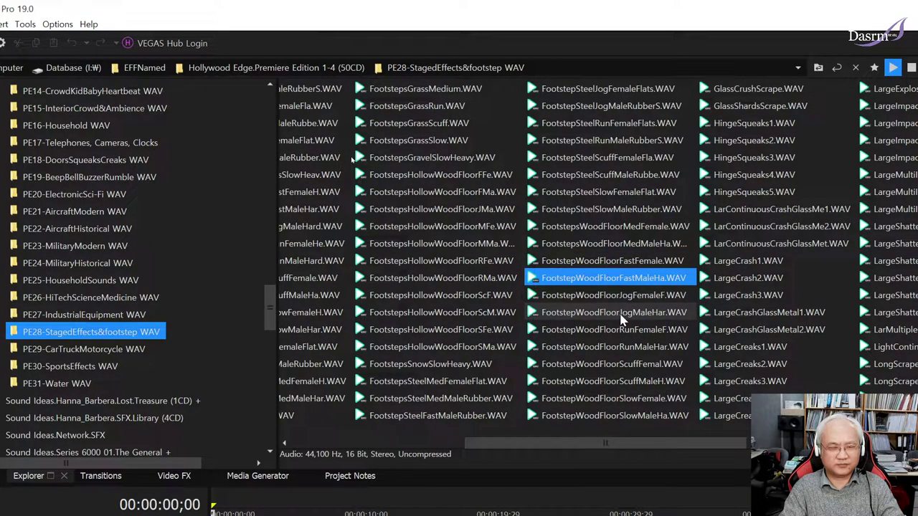
click(618, 315)
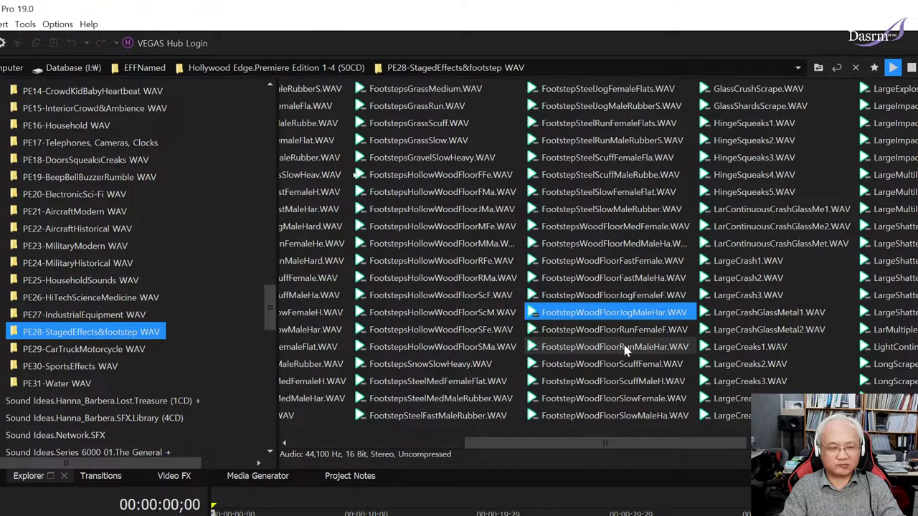
click(614, 331)
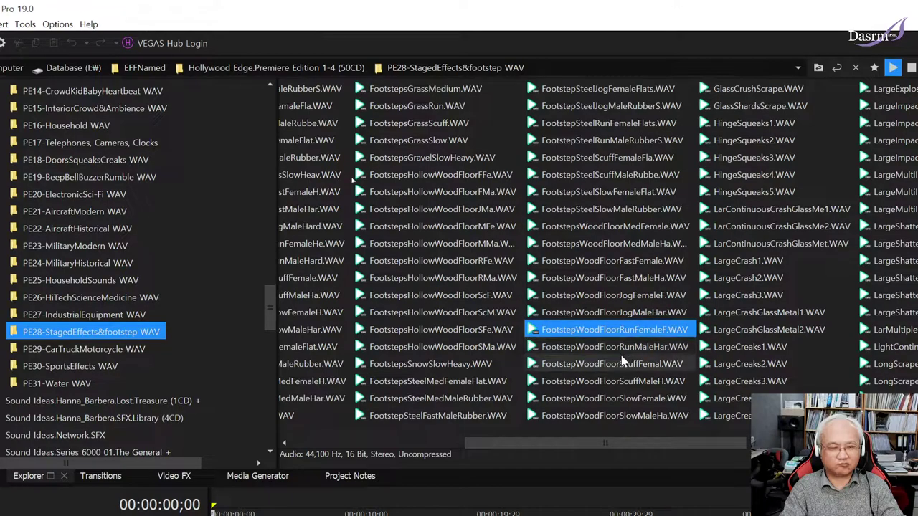
click(621, 347)
click(631, 383)
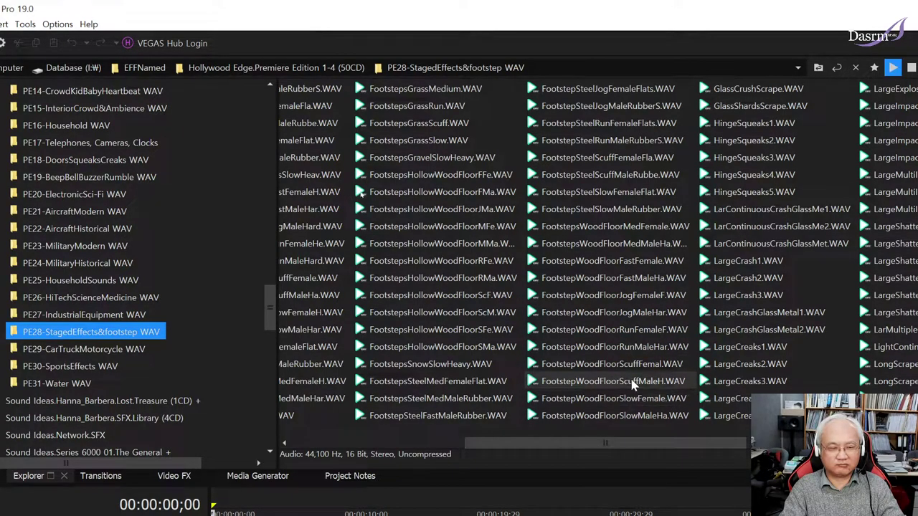
click(632, 385)
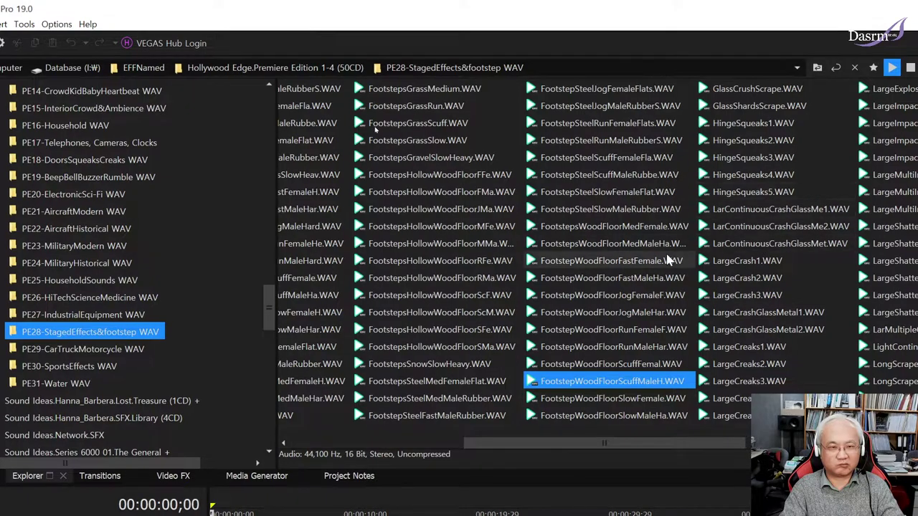
scroll(667, 259, down, 3)
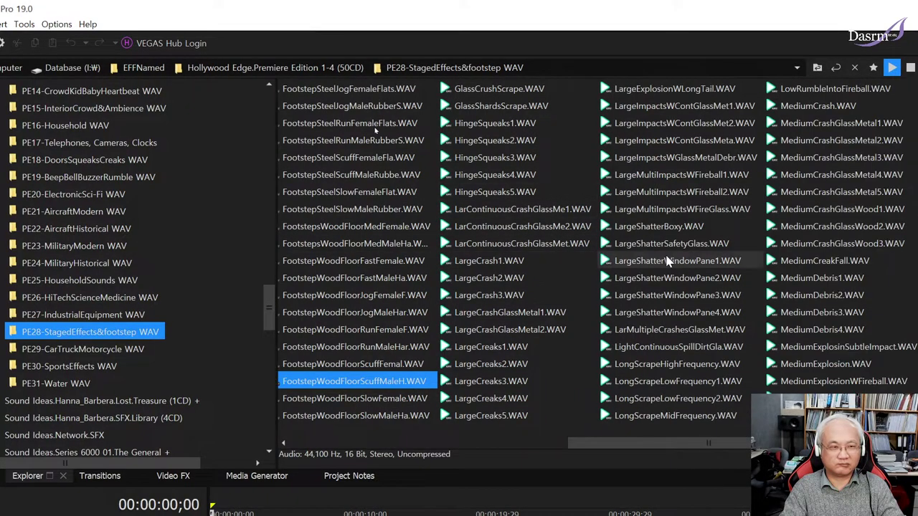
Listen to HingeSqueaks1–5.WAV, replaying the first two.
click(504, 126)
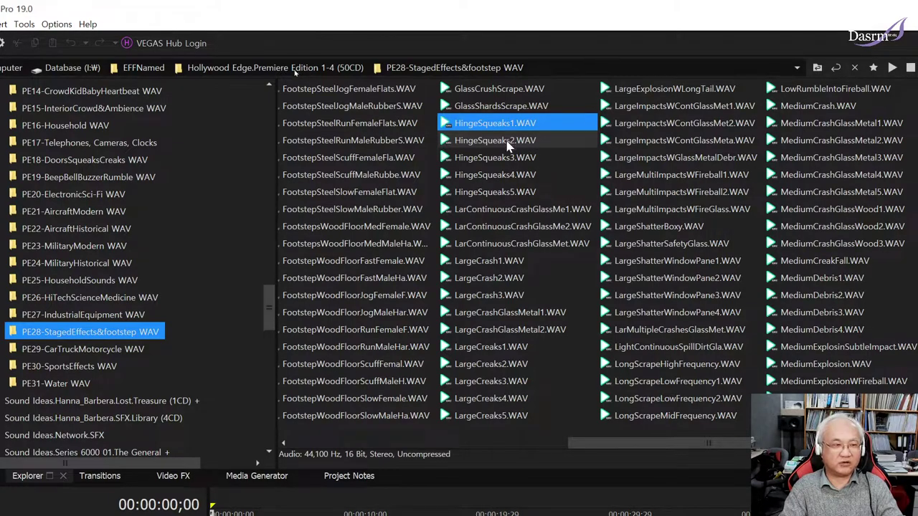
ctrl+click(468, 123)
click(470, 127)
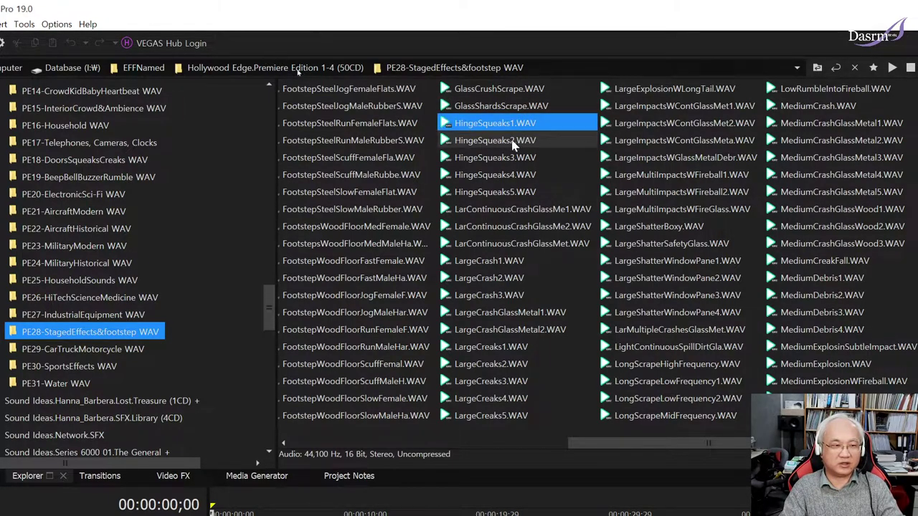
click(512, 140)
click(492, 125)
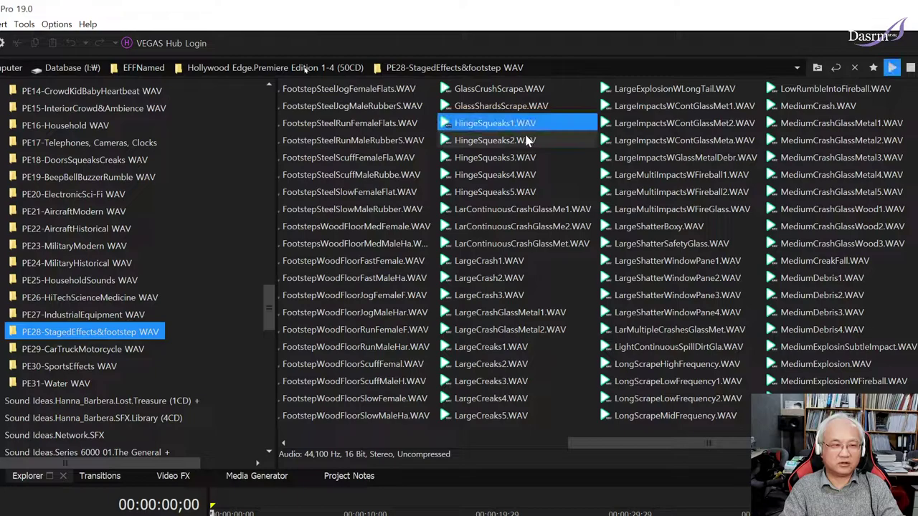
click(522, 141)
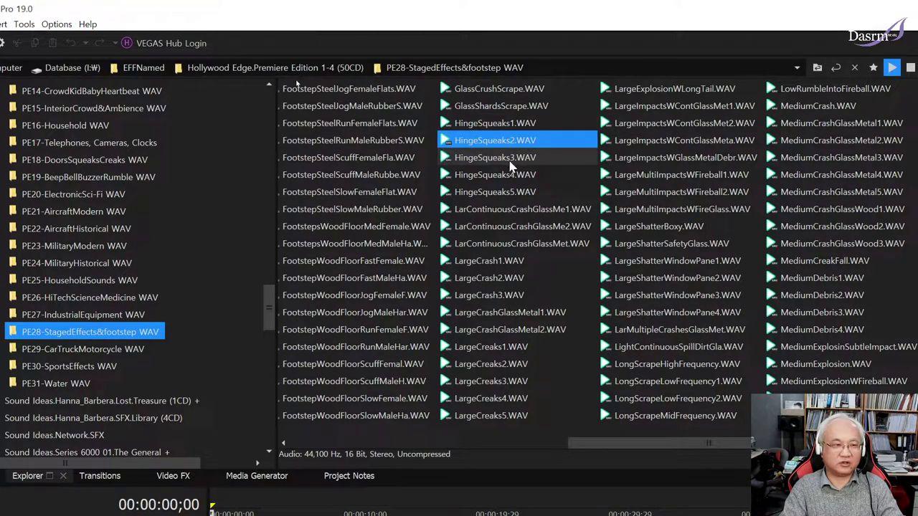
click(511, 160)
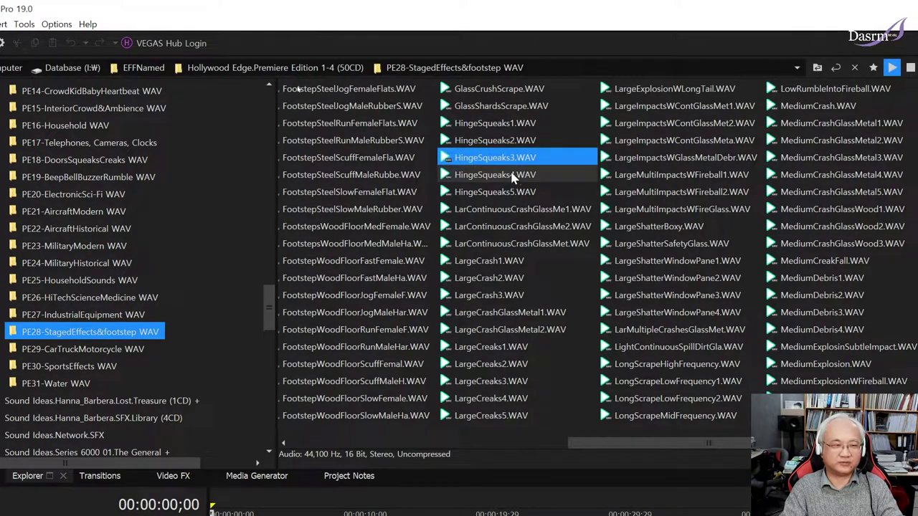
click(513, 176)
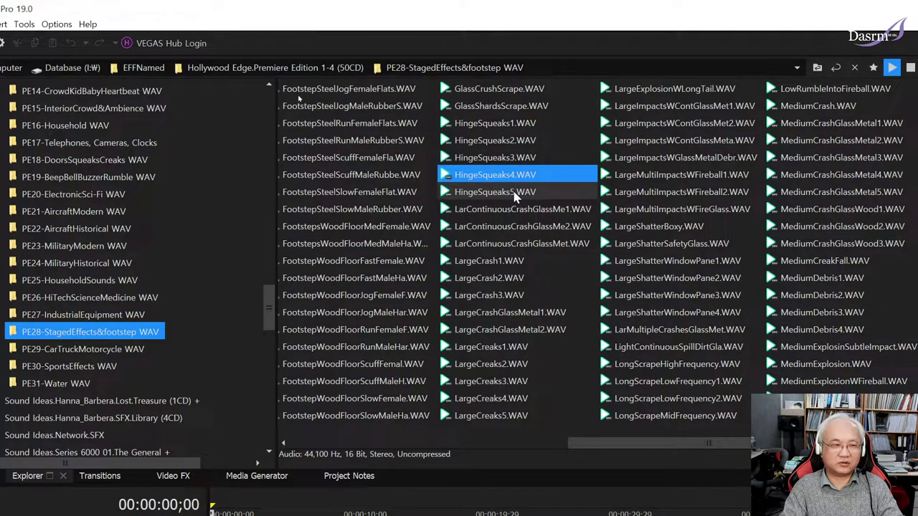
click(515, 193)
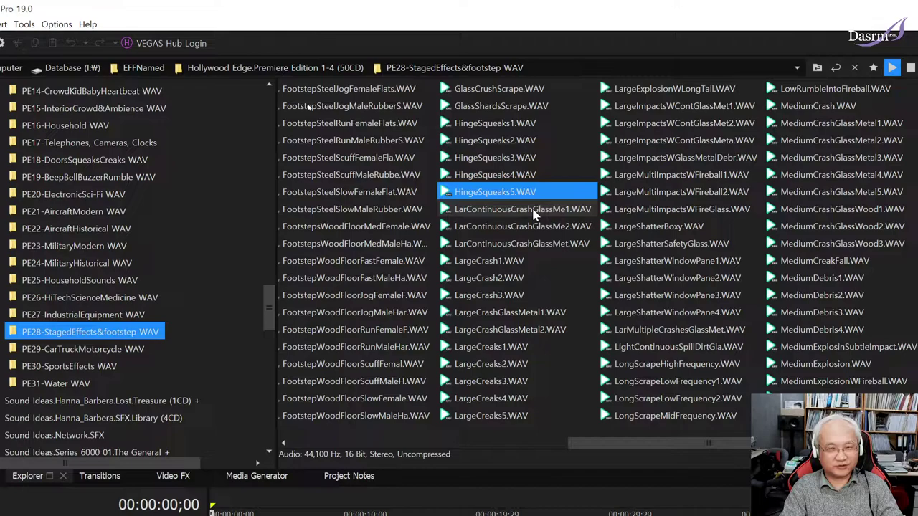
Listen to the LarContinuousCrashGlassMe sounds, LargeCrash1, LargeCrash3 and LargeCrashGlassMetal1–2.
click(533, 211)
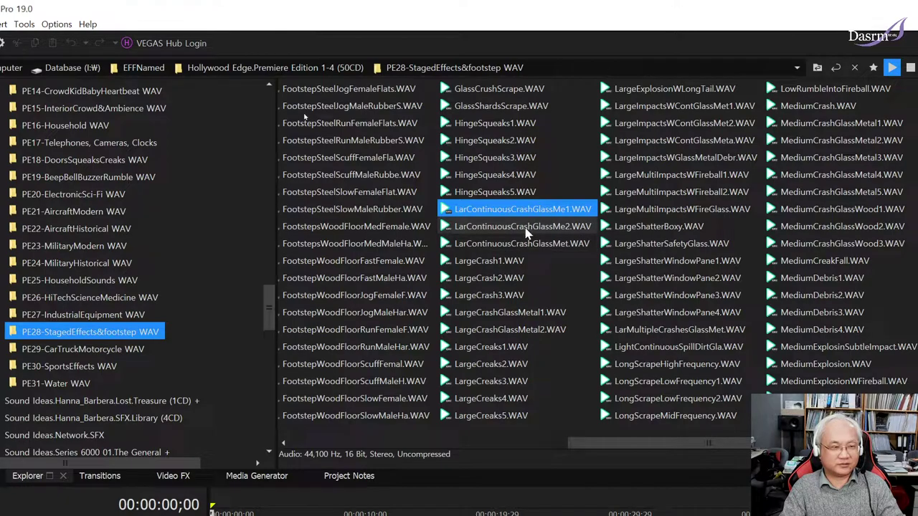
click(527, 228)
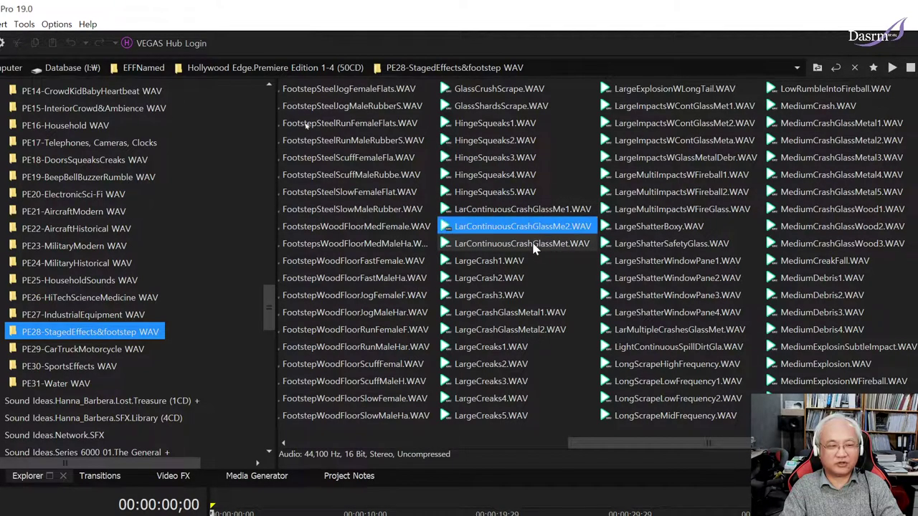
click(534, 247)
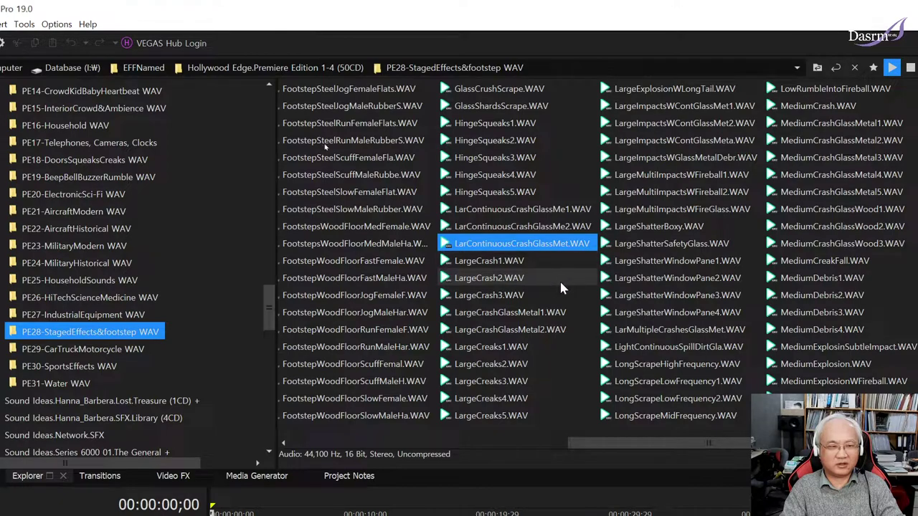
click(502, 263)
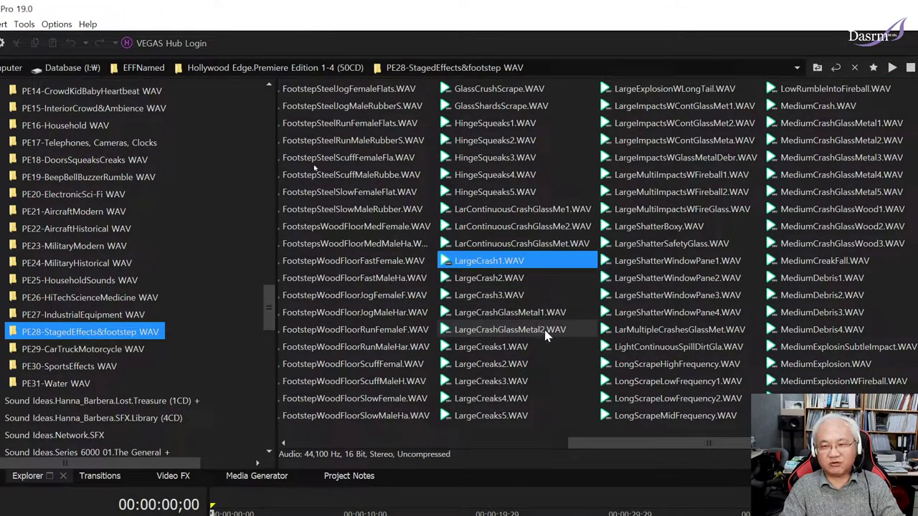
click(507, 294)
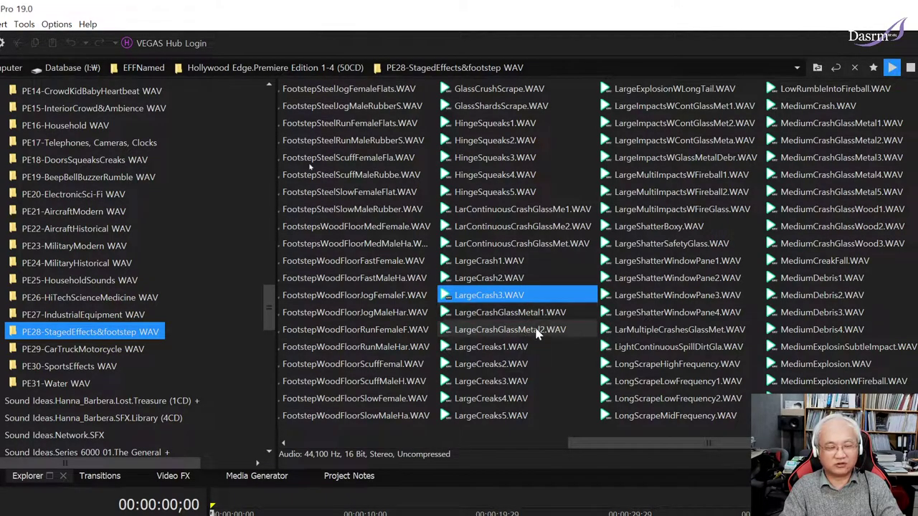
click(513, 315)
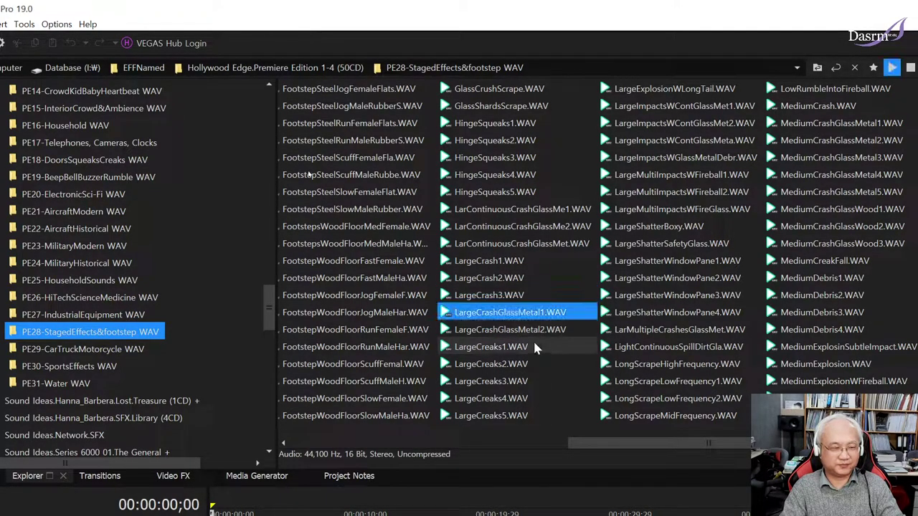
click(510, 331)
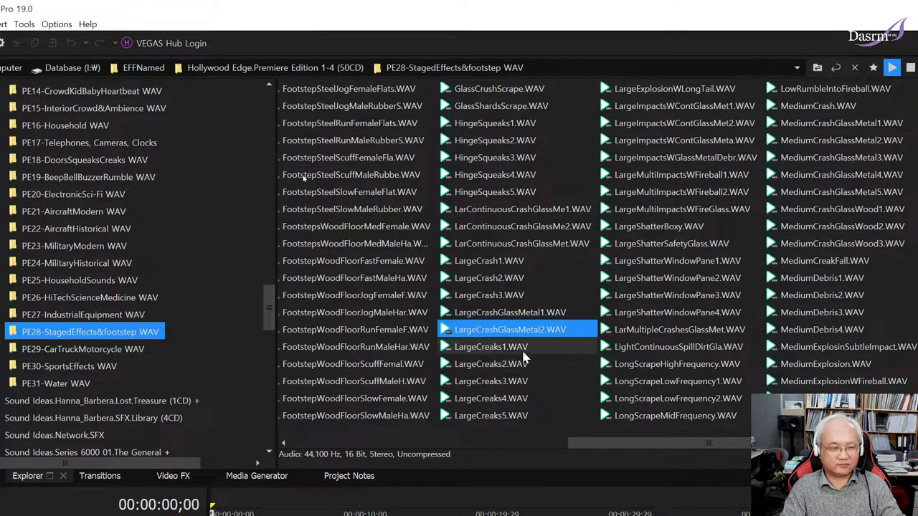
Preview LargeCreaks1, 3, 4 and 5.
click(507, 348)
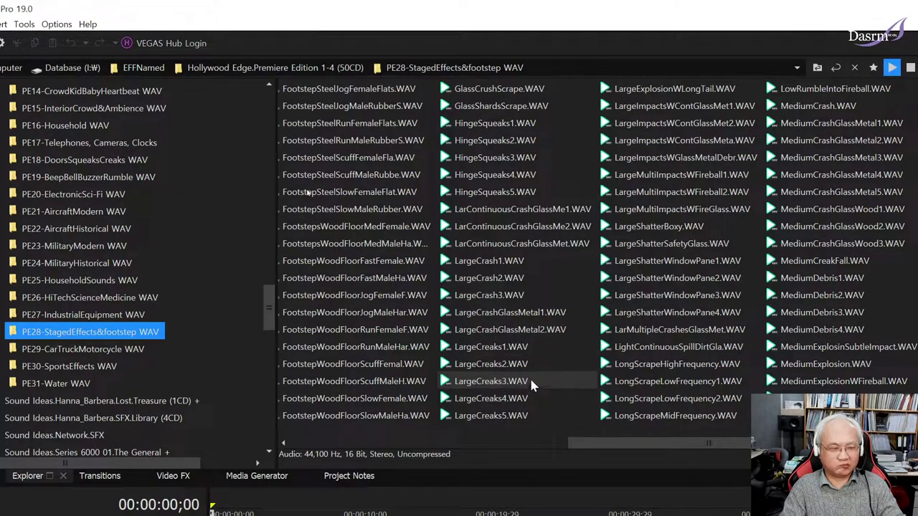
click(531, 381)
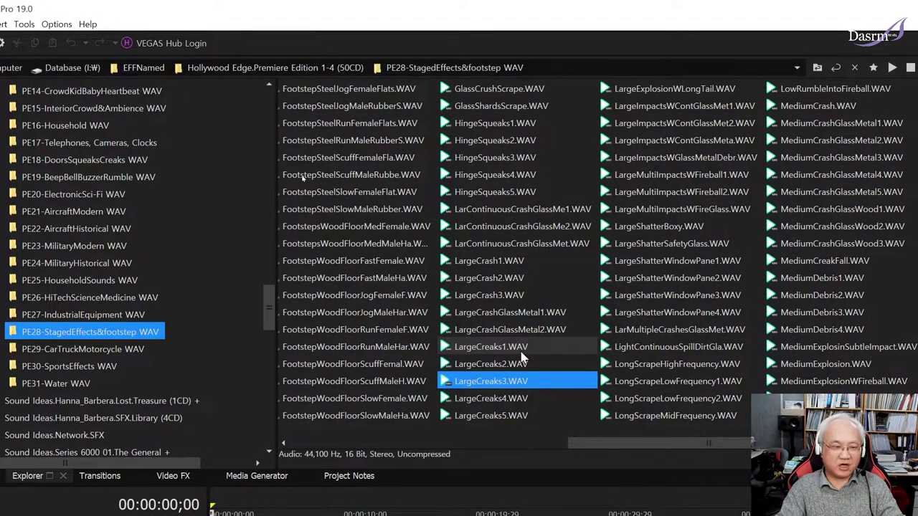
click(526, 405)
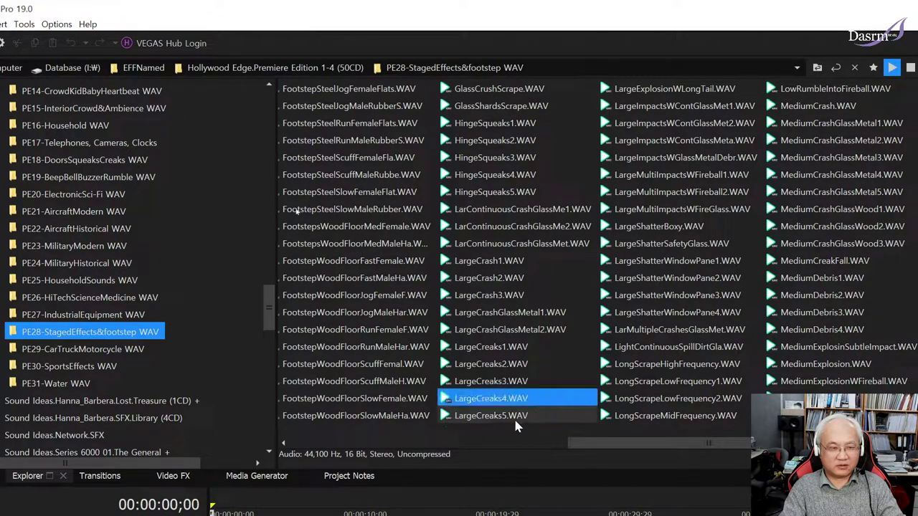
click(563, 414)
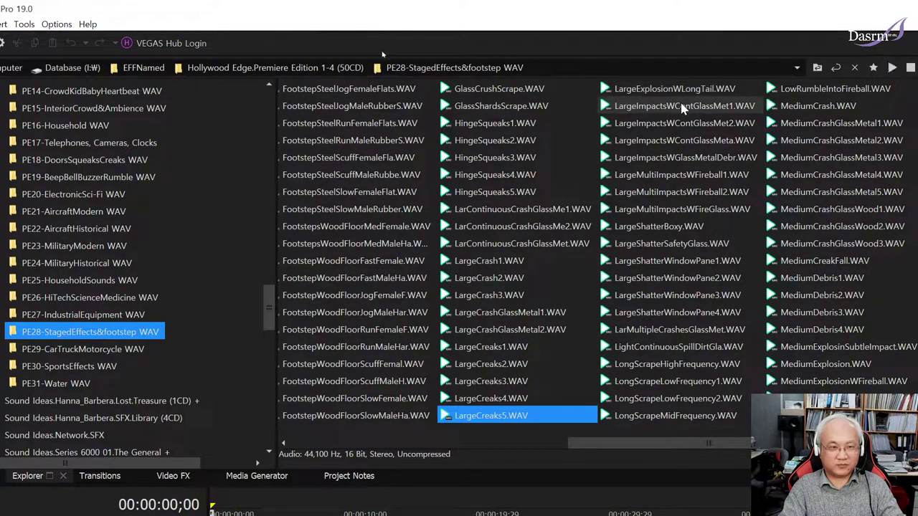
Preview the LargeImpacts and LargeMultiImpacts sounds, LargeShatterBoxy and LargeShatterSafetyGlass.
click(682, 106)
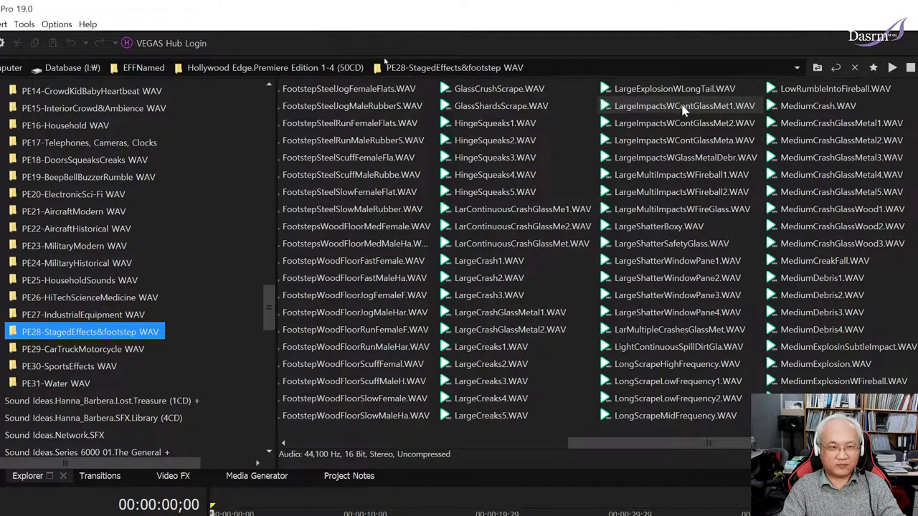
click(702, 174)
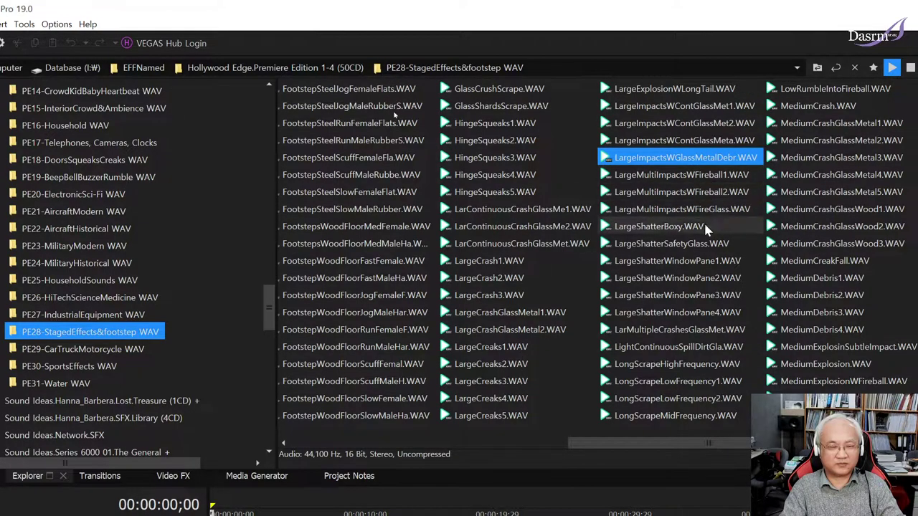
click(702, 191)
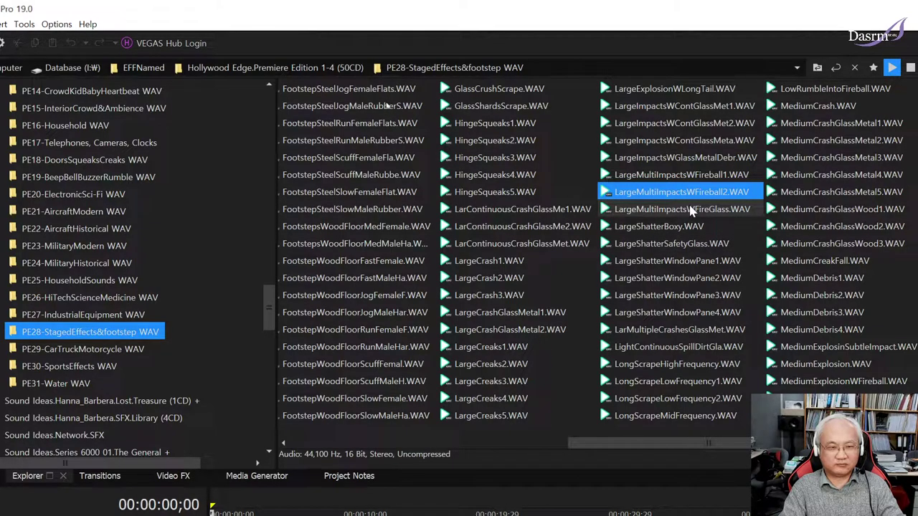
click(689, 226)
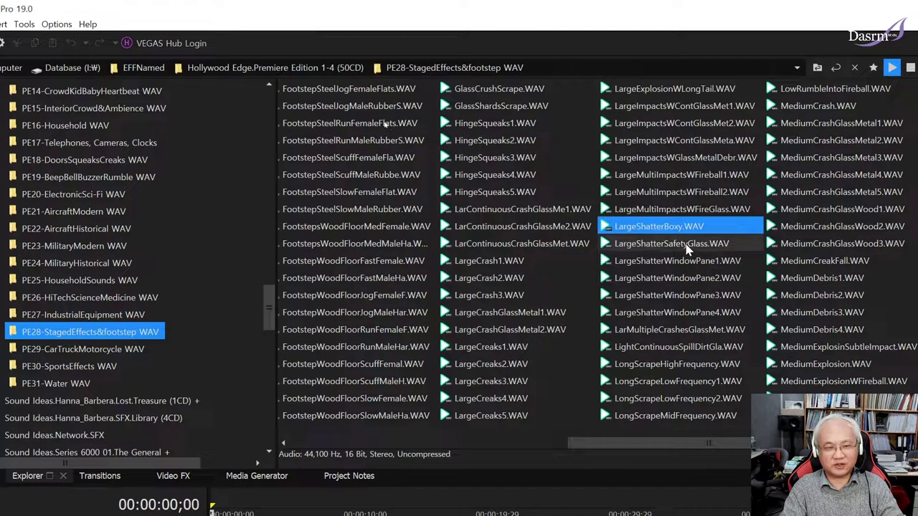
click(688, 246)
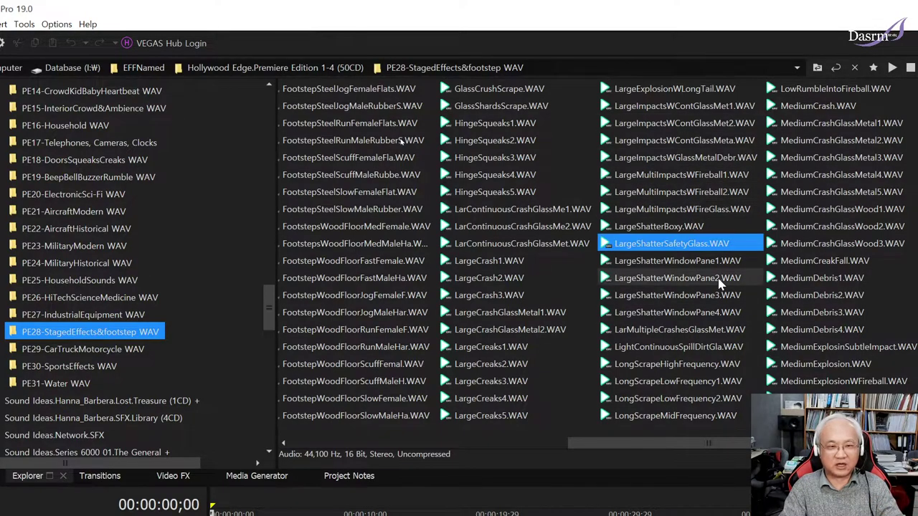
Preview MediumCrashGlassMetal2, MediumCrashGlassWood2 and MediumCrashGlassWood3.
scroll(717, 283, right, 1)
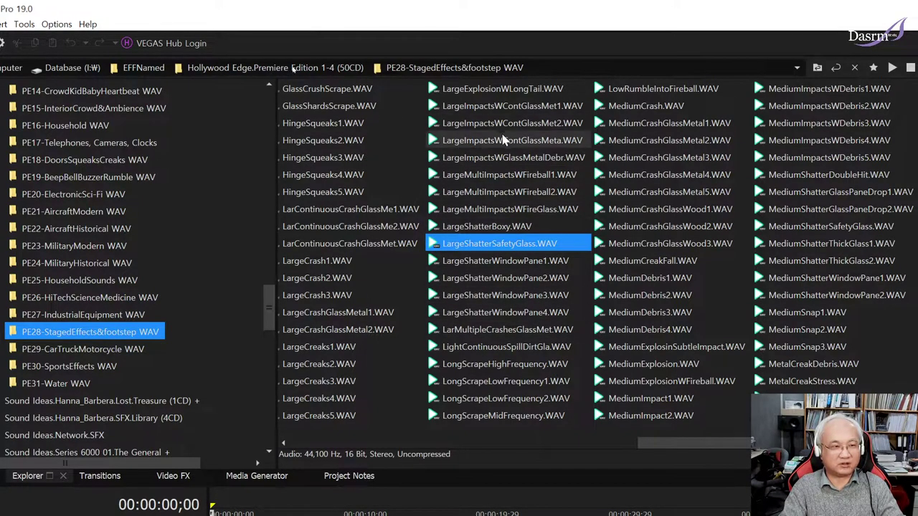
click(674, 127)
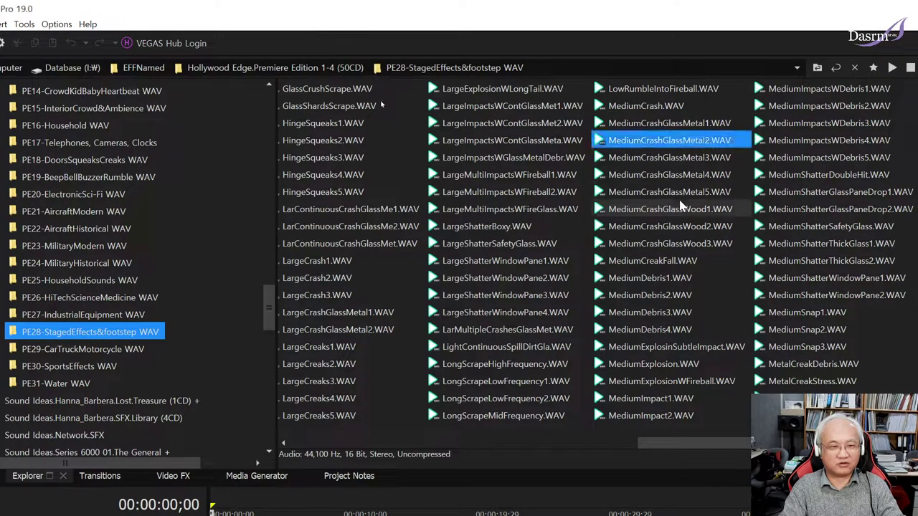
click(671, 227)
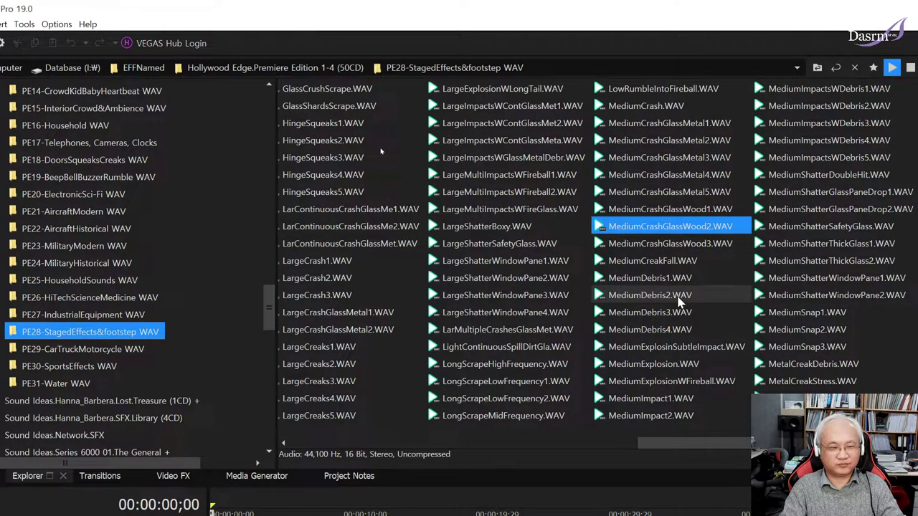
click(674, 244)
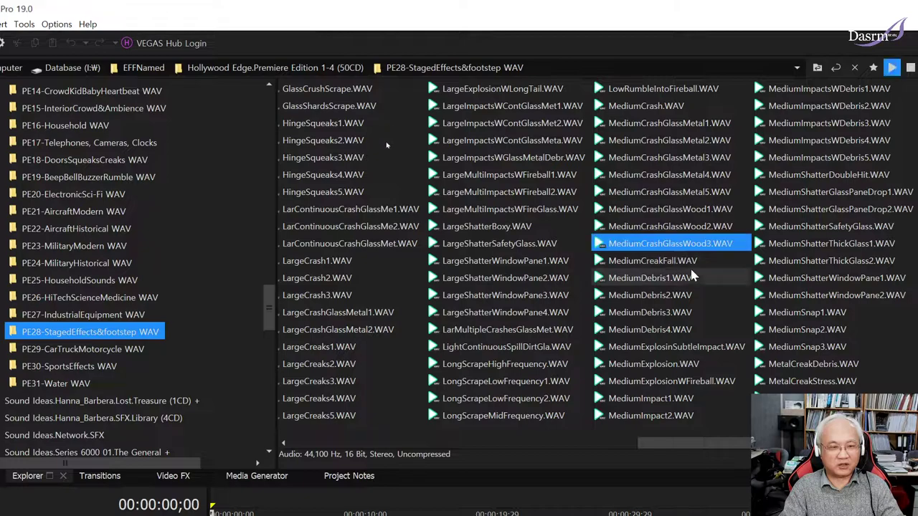
Preview MediumDebris1, MediumDebris4, MediumExplosinSubtleImpact, MediumExplosion and MediumExplosionWFireball.
click(666, 278)
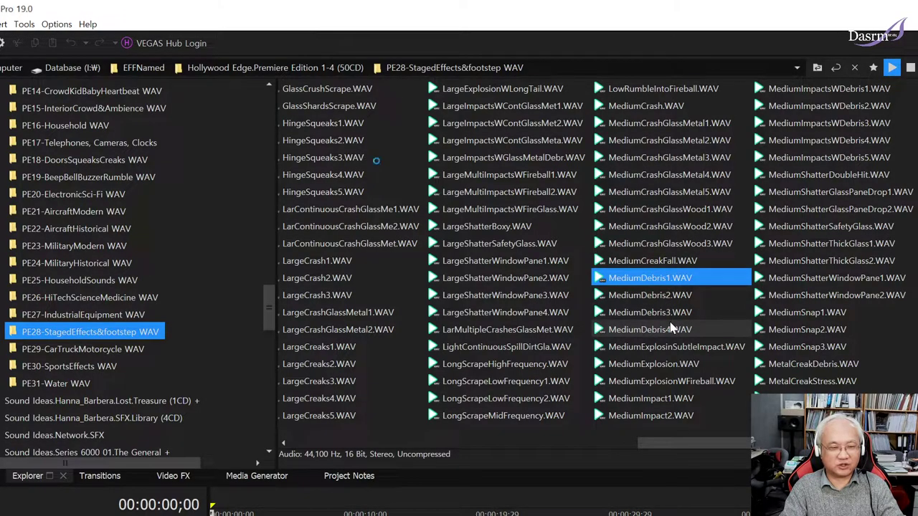
click(674, 330)
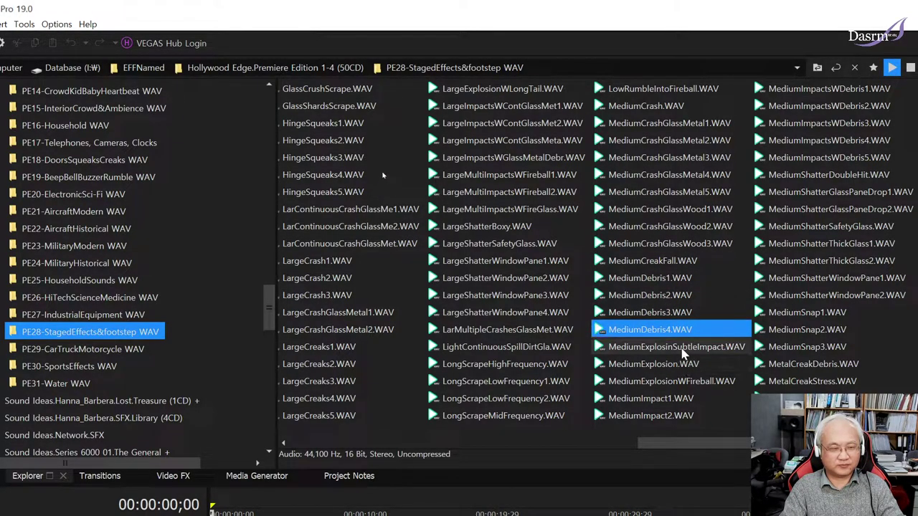
click(679, 348)
click(675, 365)
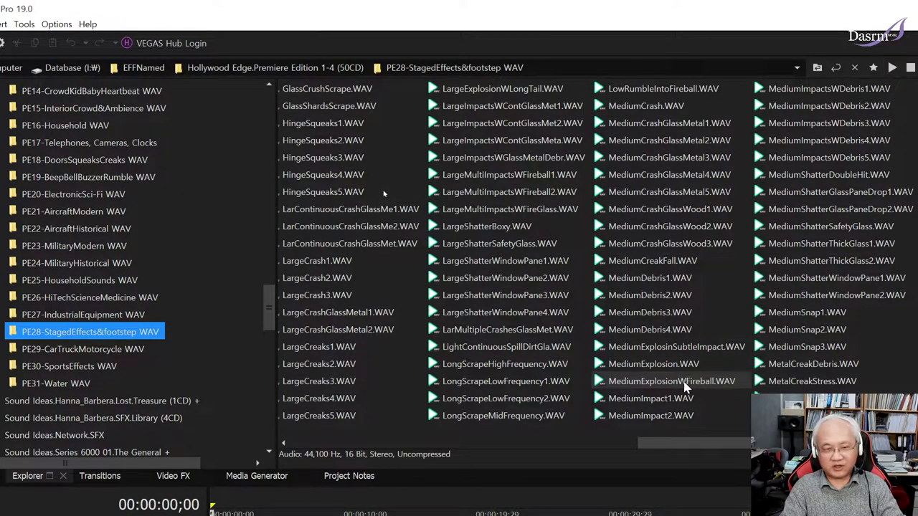
click(685, 387)
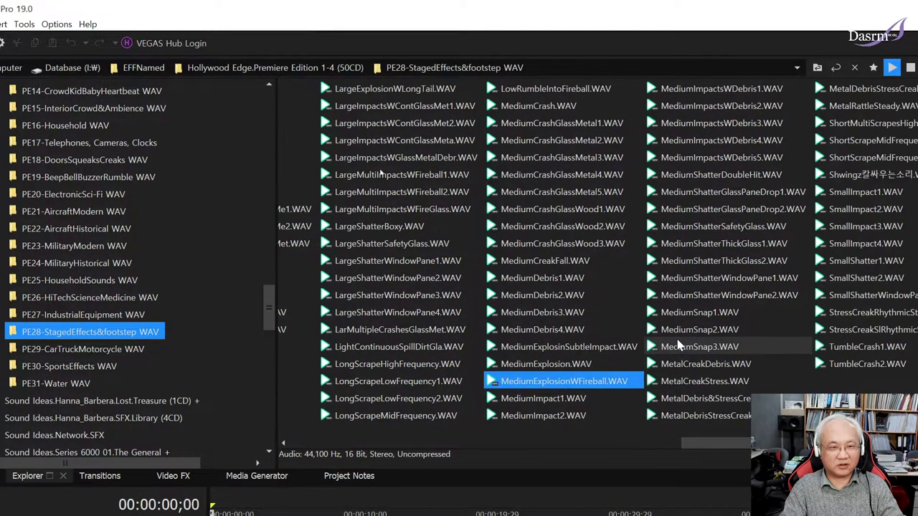
Preview MediumImpactsWDebris4 and the MediumShatter GlassPaneDrop2, SafetyGlass, ThickGlass1 and WindowPane2 sounds.
scroll(678, 343, right, 2)
click(717, 145)
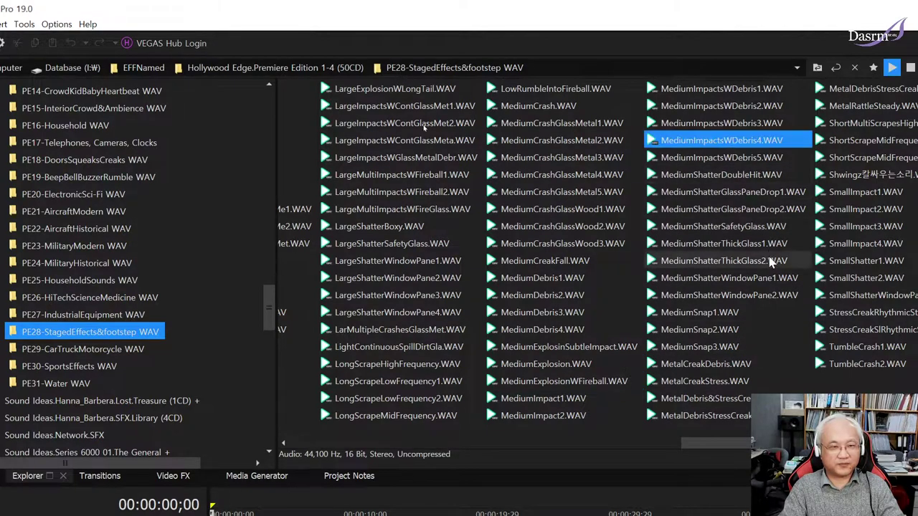
click(739, 210)
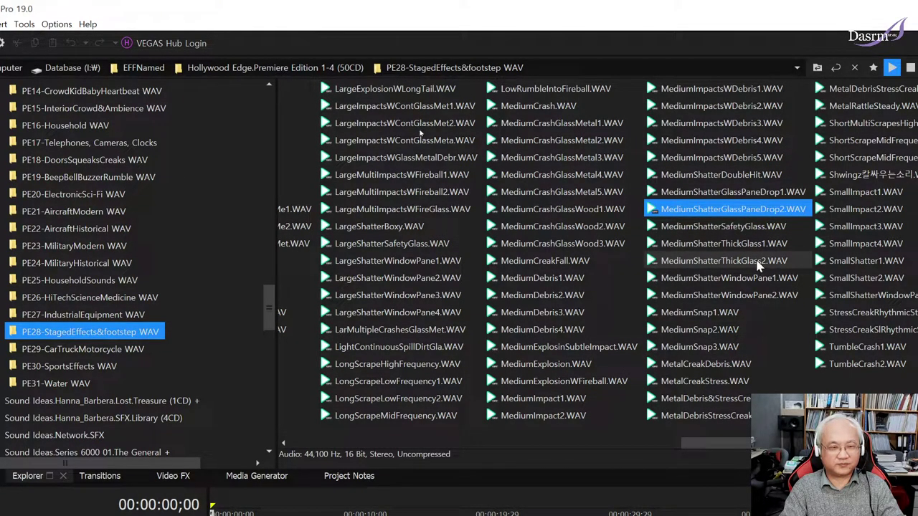
key(Down)
click(744, 247)
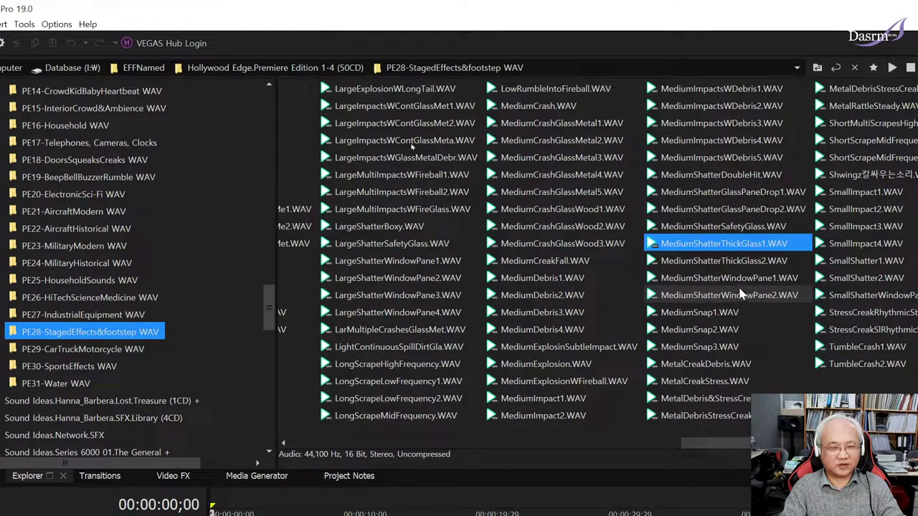
click(749, 306)
click(749, 303)
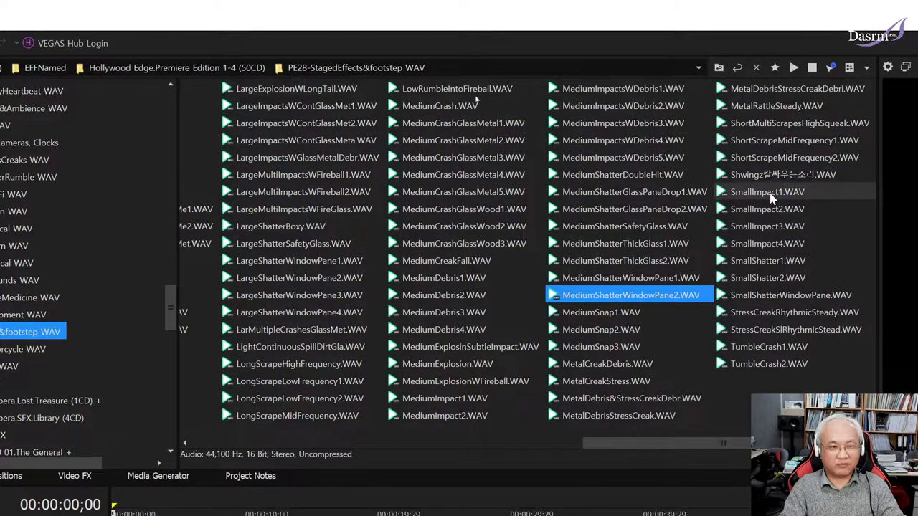
Preview Shwingz, ShortScrapeMidFrequency1 and 2, and SmallShatterWindowPane, then page back to PE28's first files.
click(767, 175)
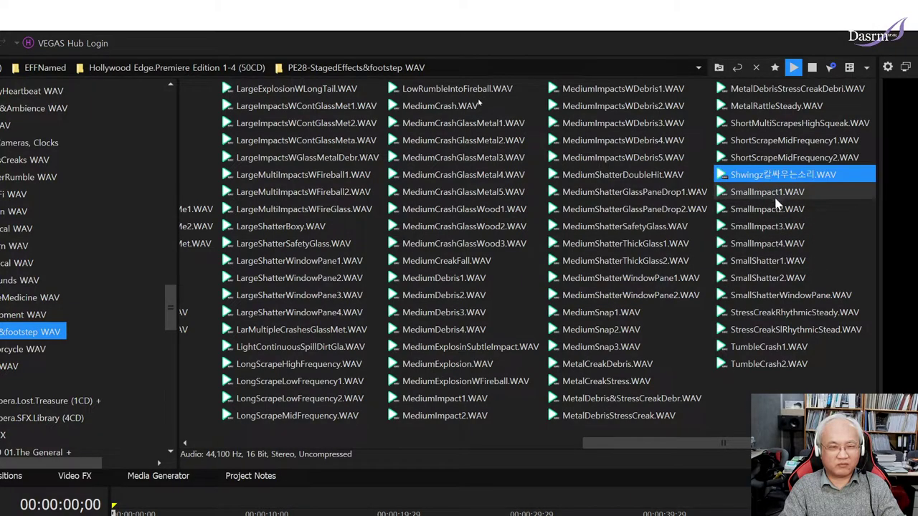
click(752, 142)
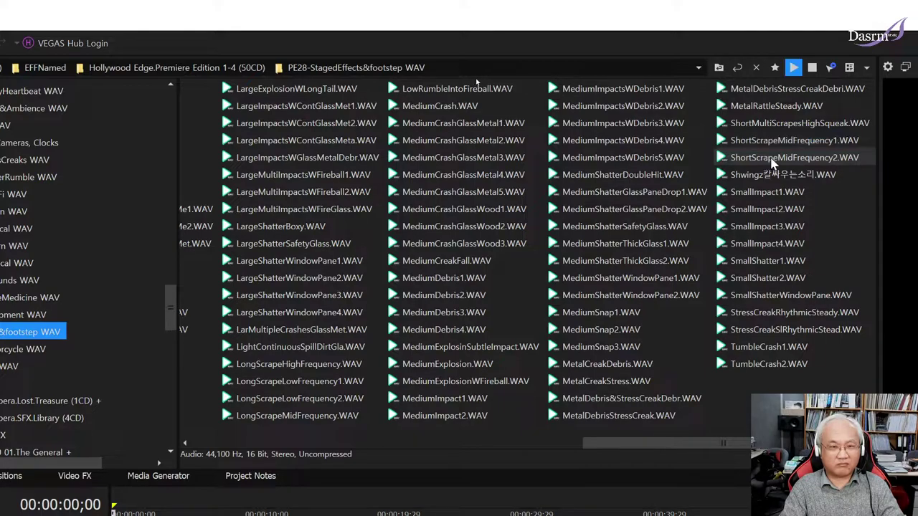
click(772, 161)
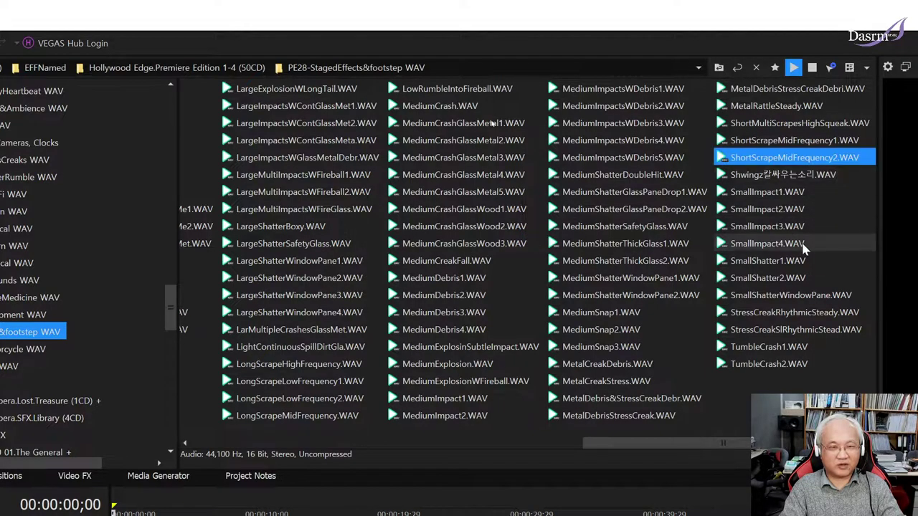
click(772, 298)
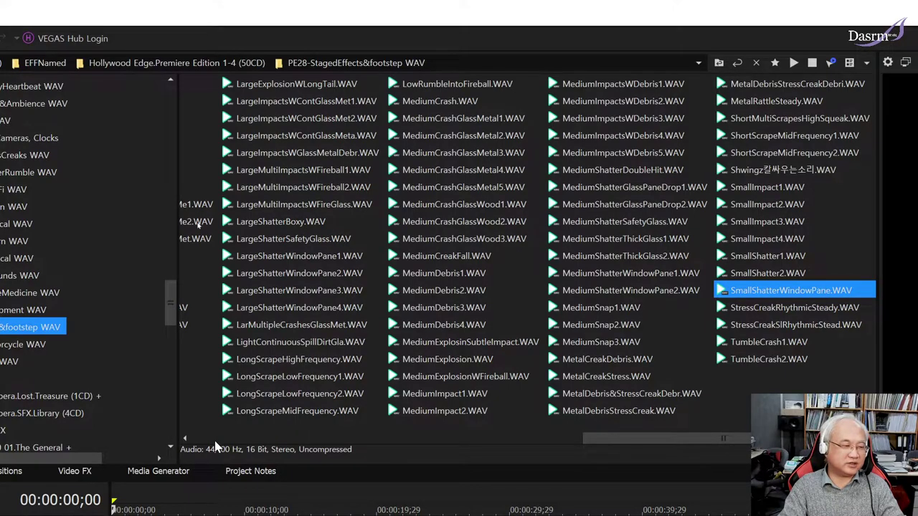
click(204, 442)
click(190, 441)
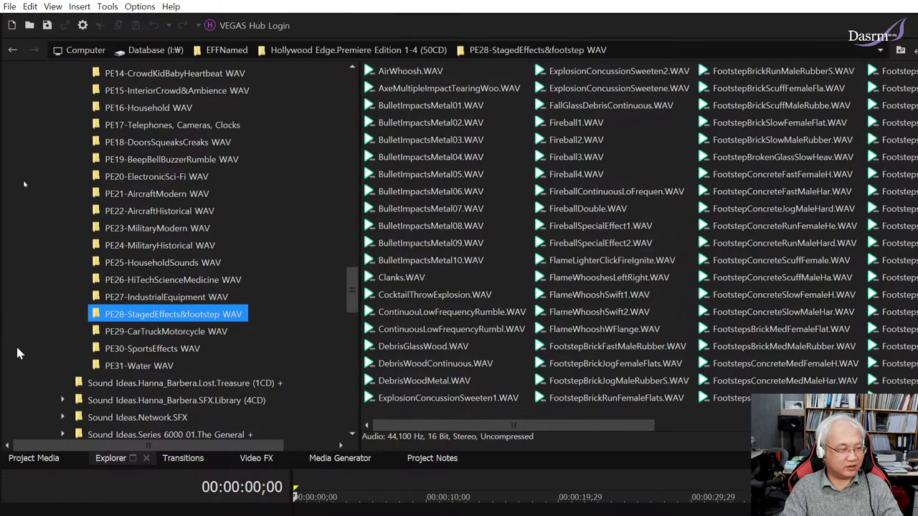
Open the PE29-CarTruckMotorcycle WAV folder in the Explorer folder tree.
click(190, 334)
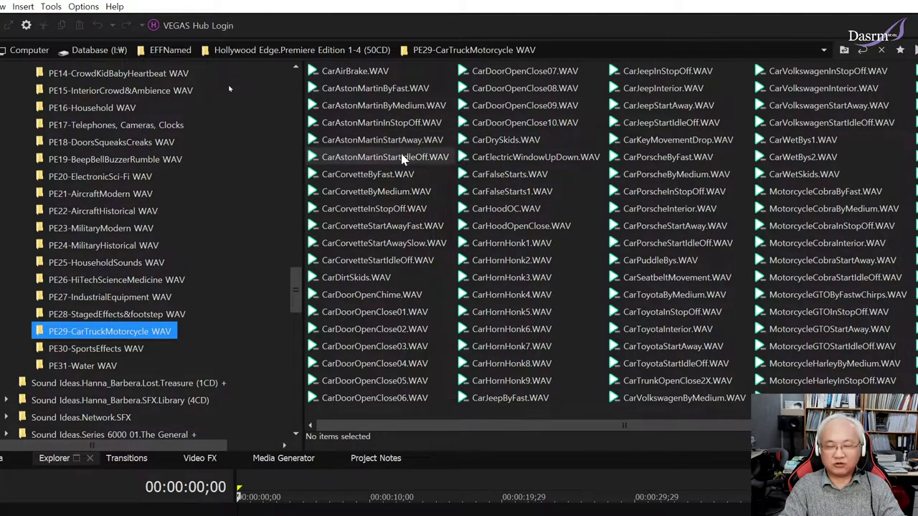
Preview the Aston Martin ByMedium, ByFast, StartAway and StartIdleOff car sounds.
click(379, 107)
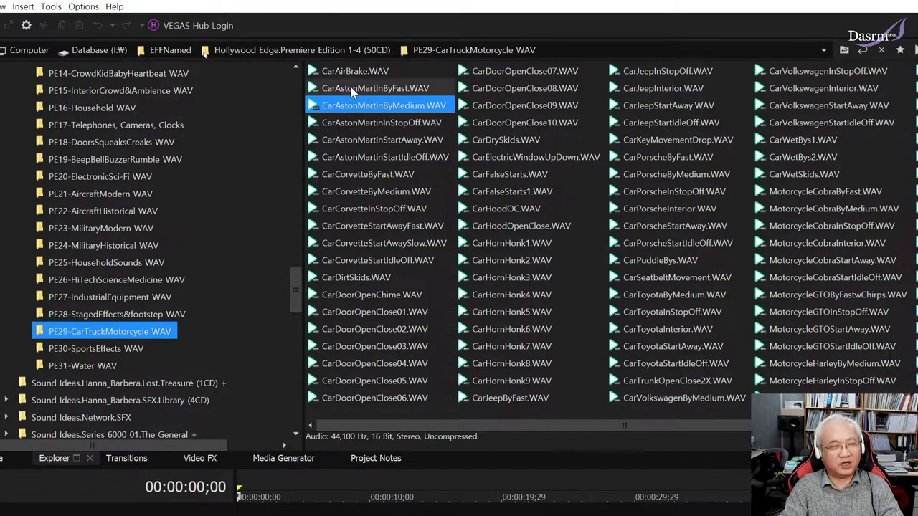
click(405, 89)
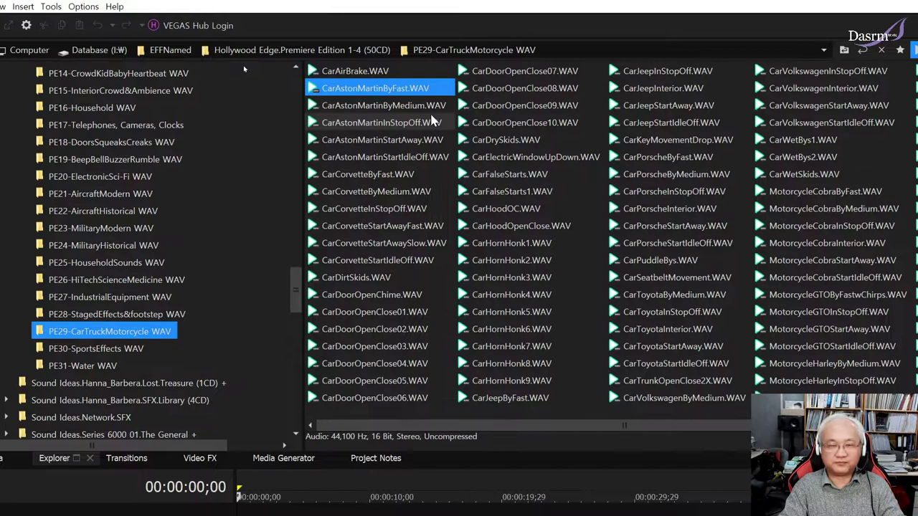
click(406, 106)
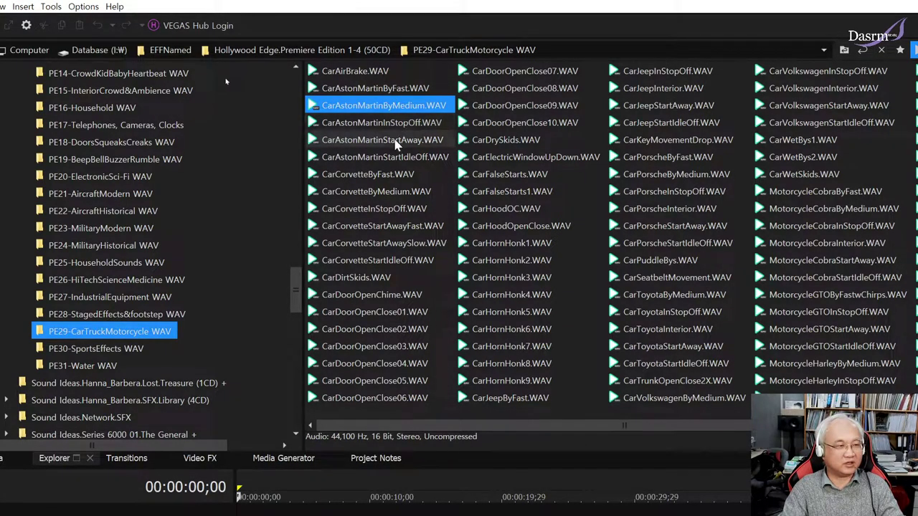
click(396, 142)
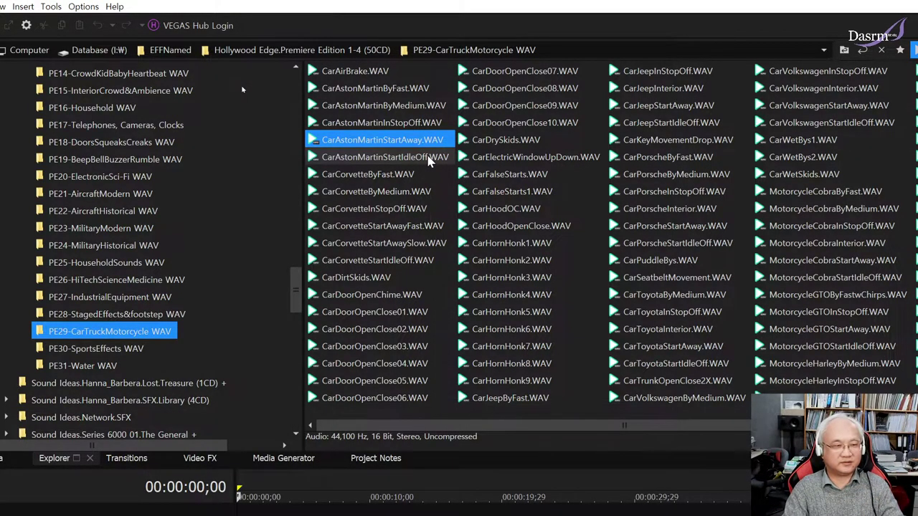
click(424, 163)
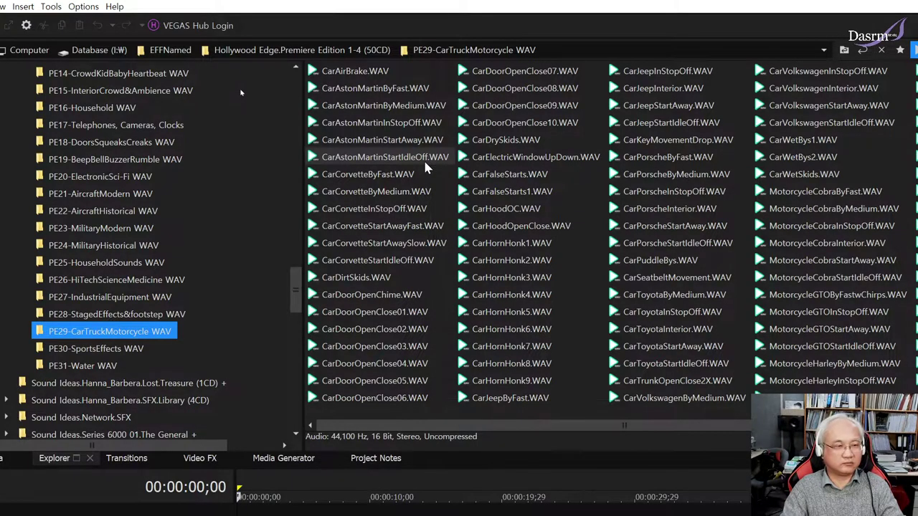
click(425, 159)
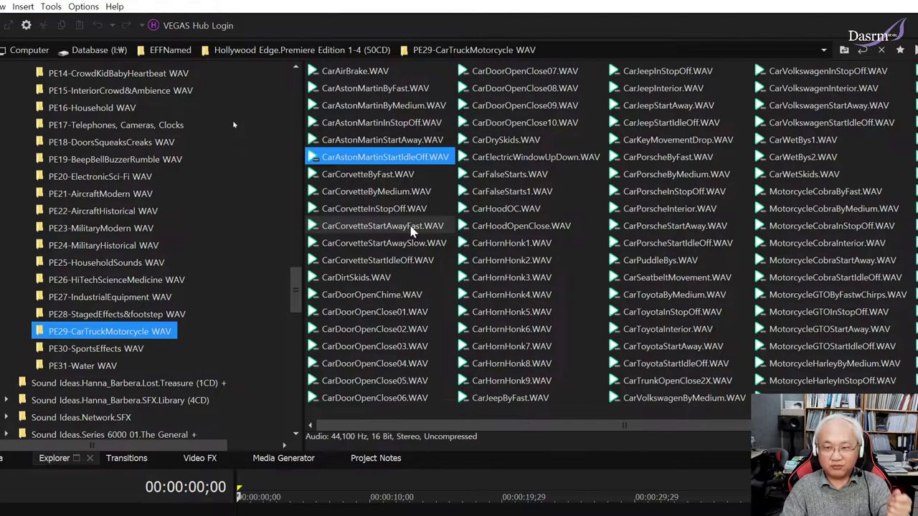
Preview CarCorvetteByFast.WAV, CarCorvetteByMedium.WAV and CarDoorOpenChime.WAV in turn.
click(394, 175)
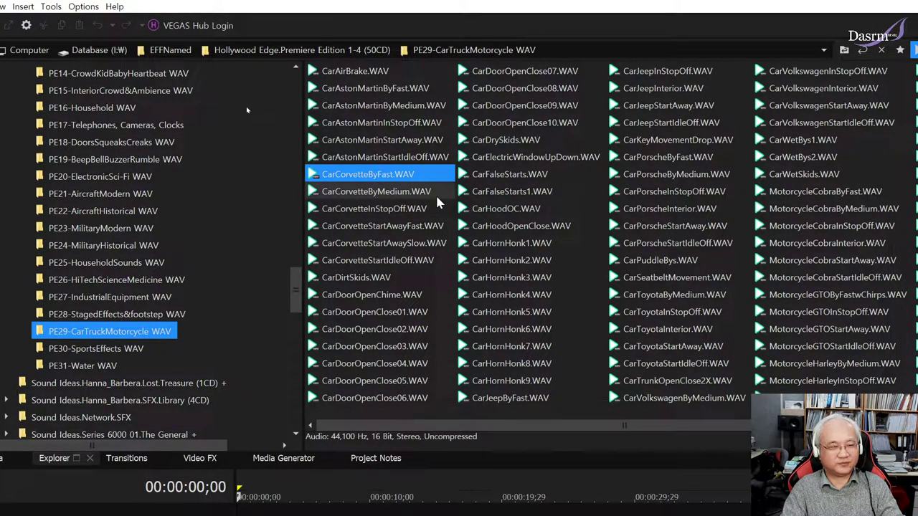
click(402, 192)
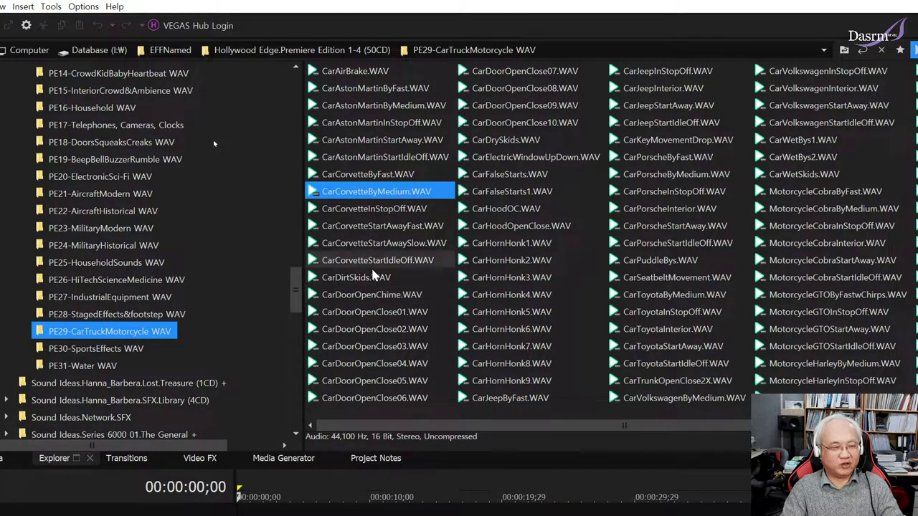
click(407, 296)
click(414, 296)
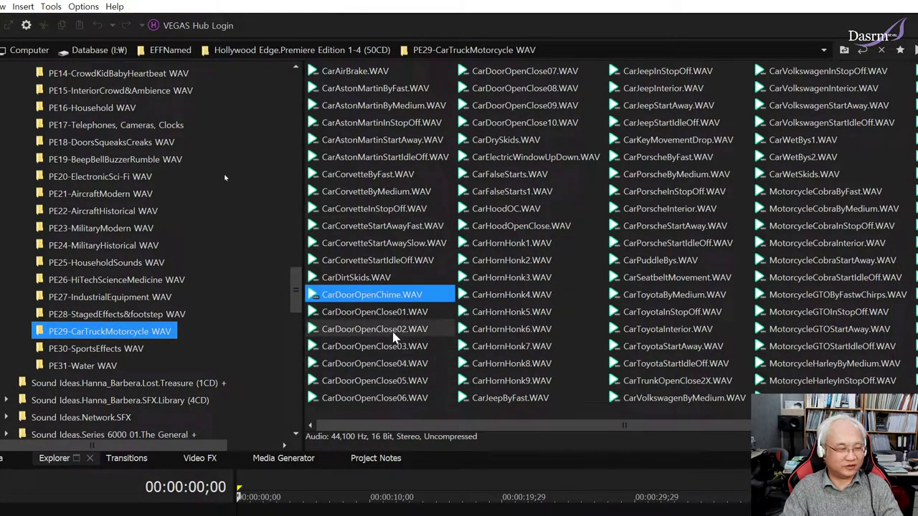
Replay CarDoorOpenChime, then preview CarDoorOpenClose01 through CarDoorOpenClose10.
ctrl+click(425, 299)
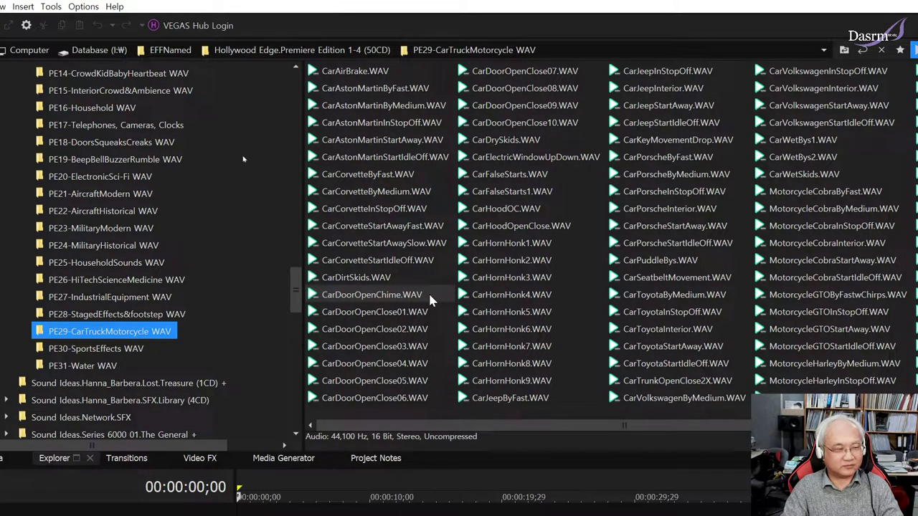
click(429, 296)
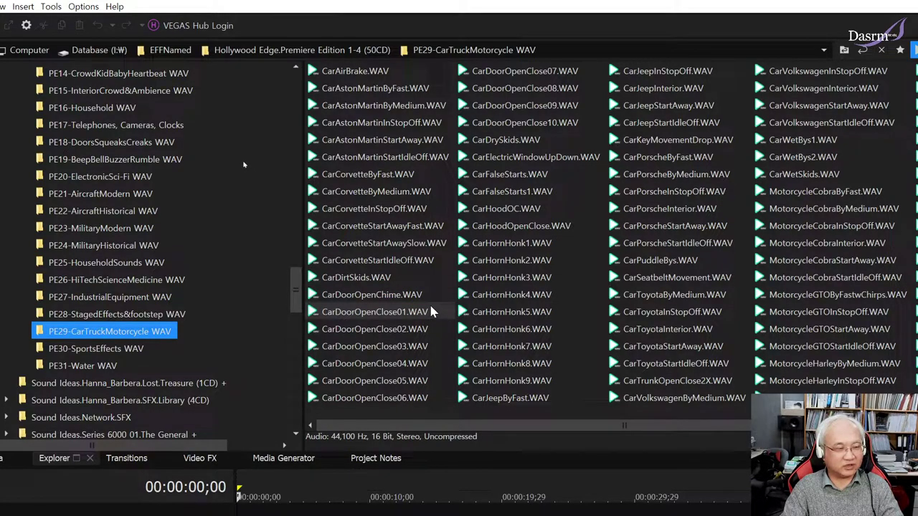
click(424, 314)
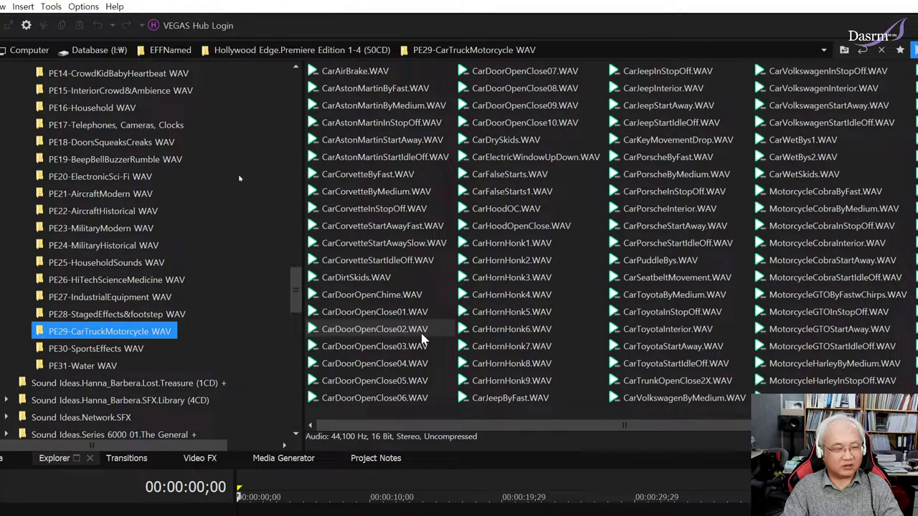
click(420, 334)
click(416, 350)
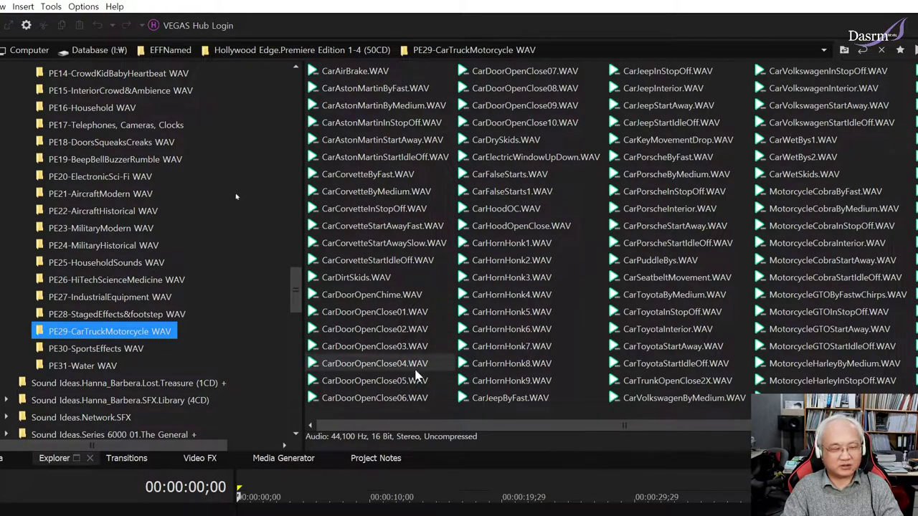
click(418, 367)
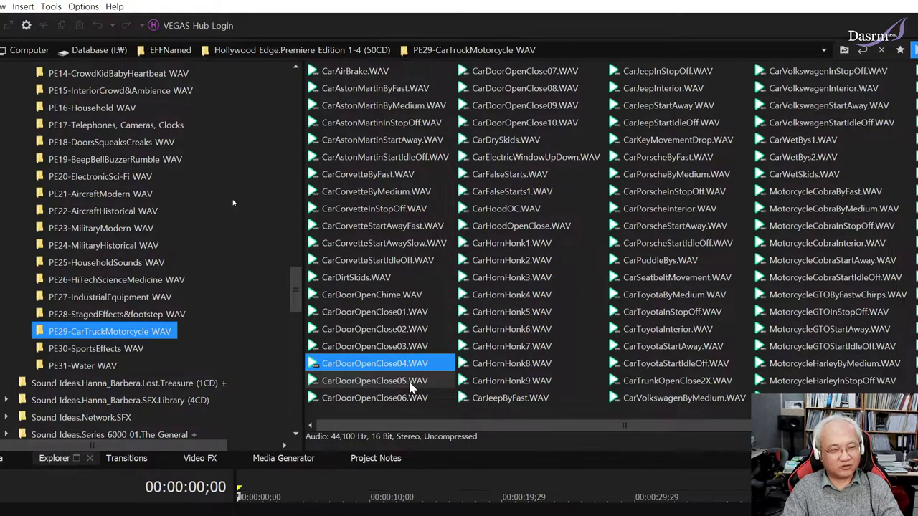
click(413, 384)
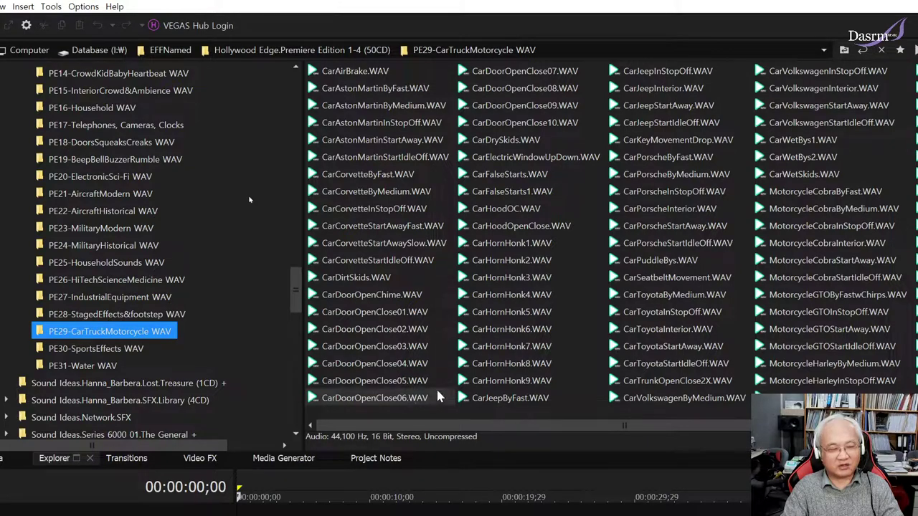
click(437, 397)
click(560, 73)
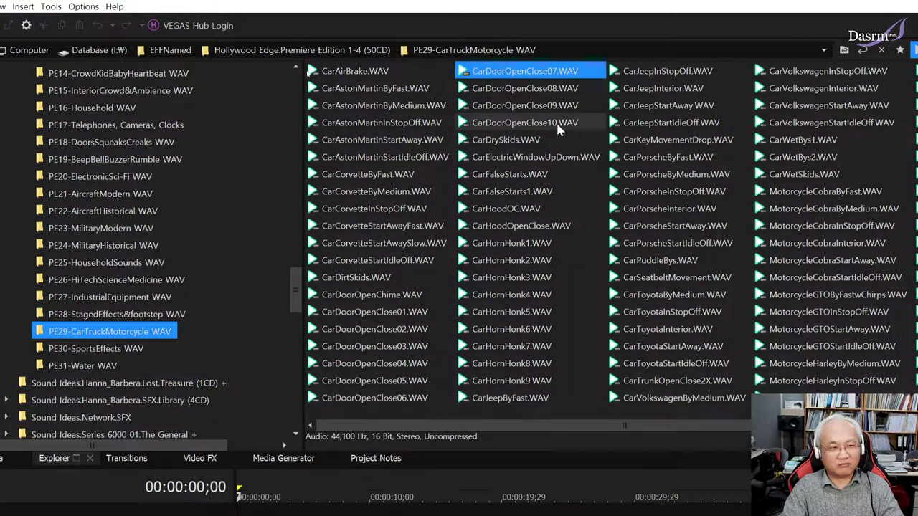
click(553, 88)
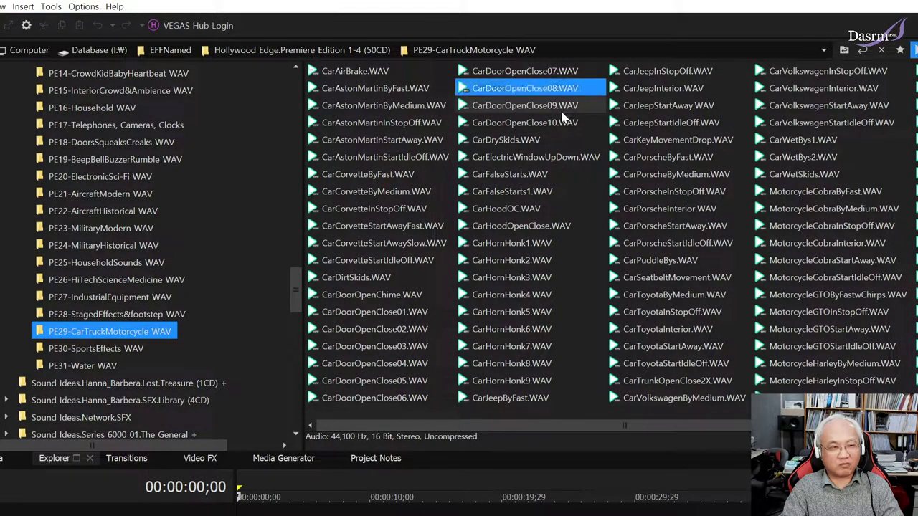
click(557, 107)
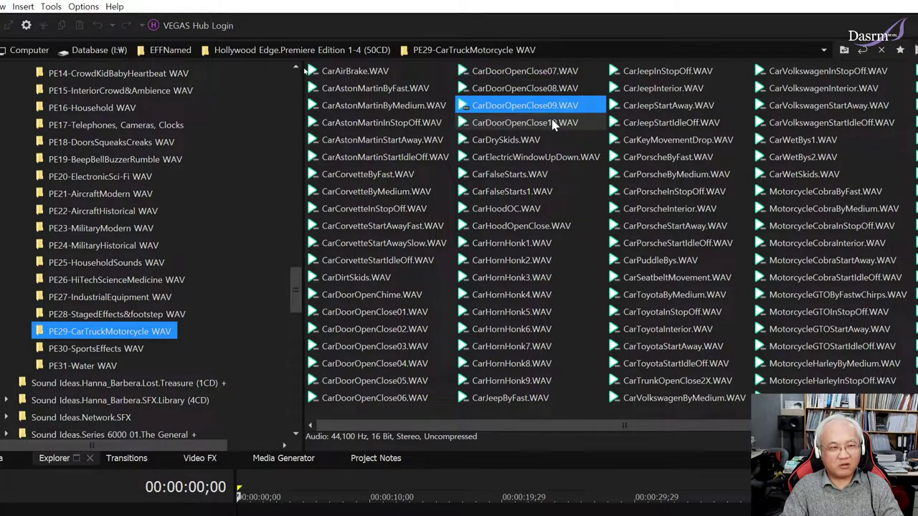
click(559, 124)
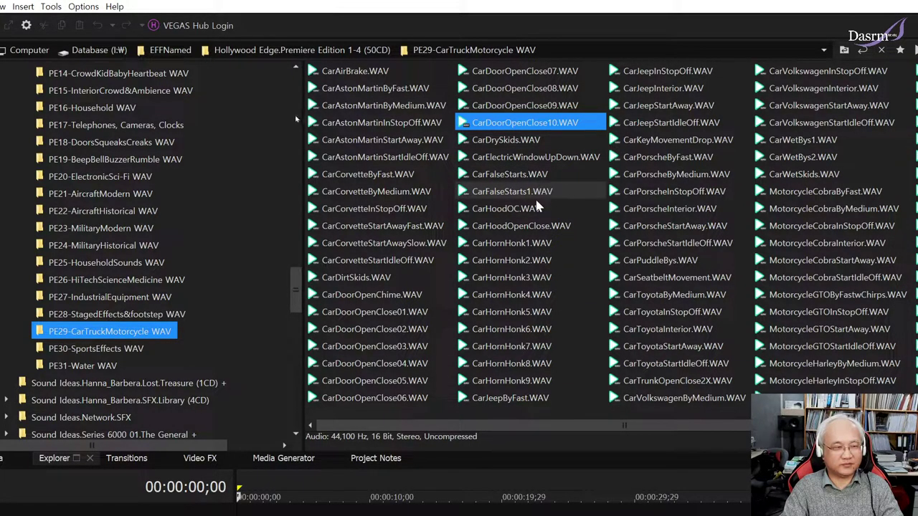
Preview the horn sounds CarHornHonk1 through CarHornHonk9.
click(529, 244)
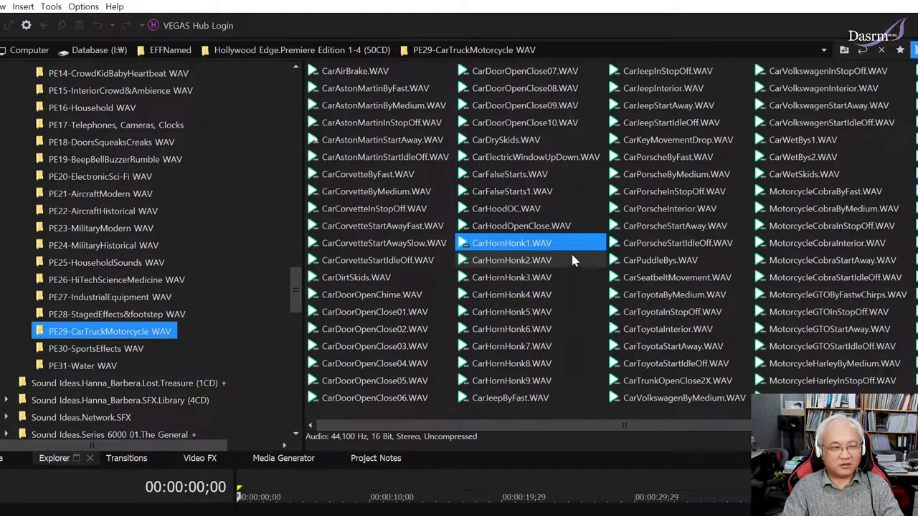
click(541, 264)
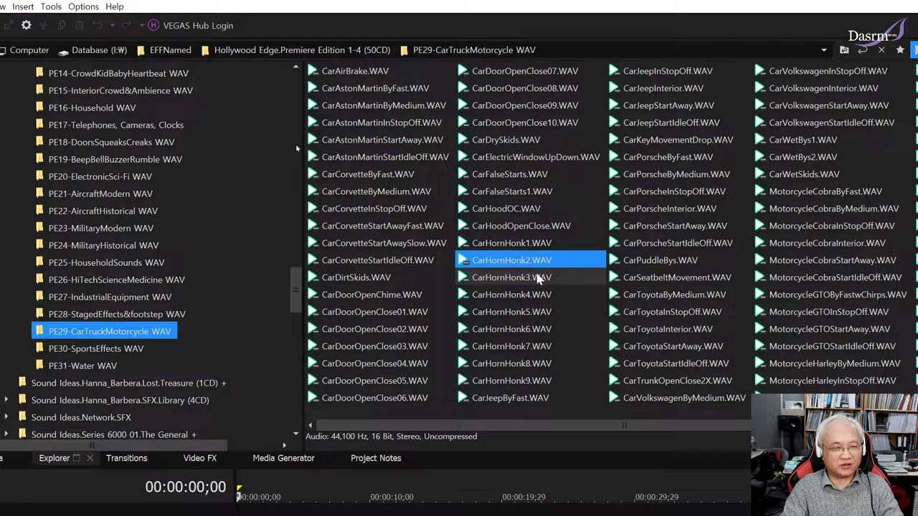
click(537, 276)
click(529, 296)
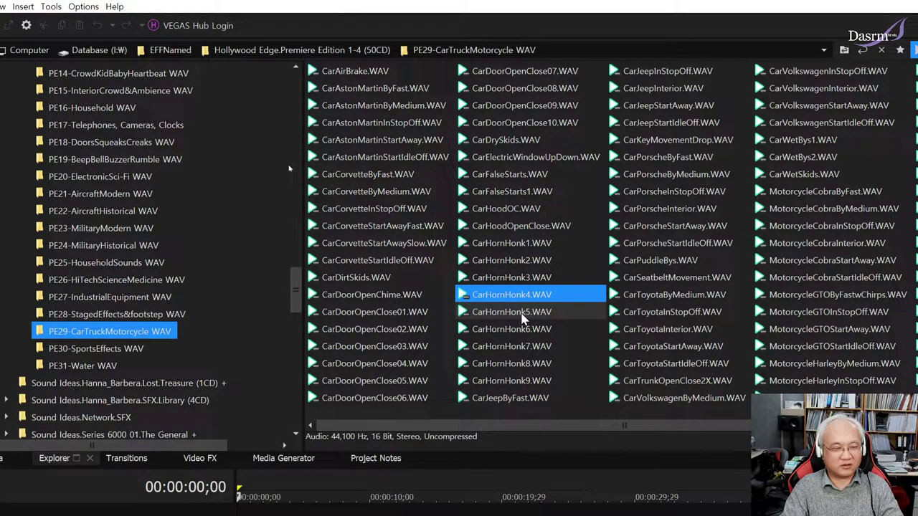
click(521, 314)
click(535, 333)
click(536, 349)
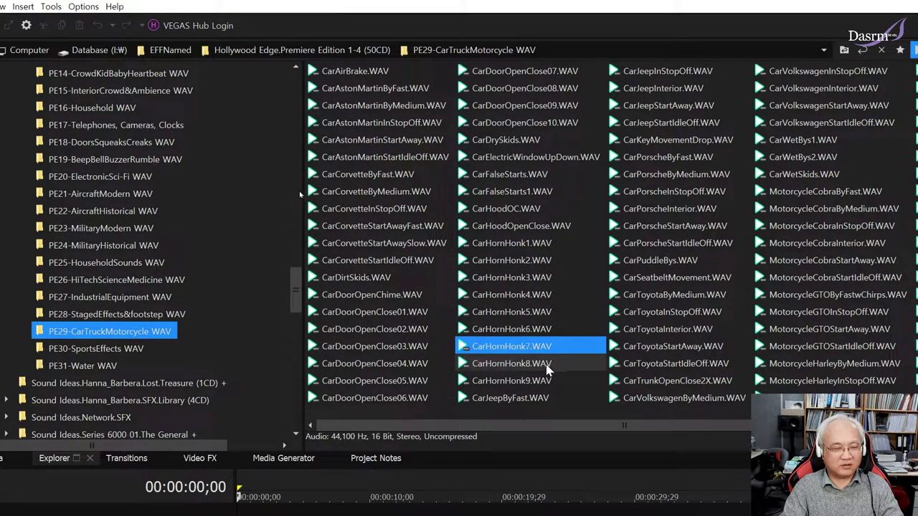
click(549, 369)
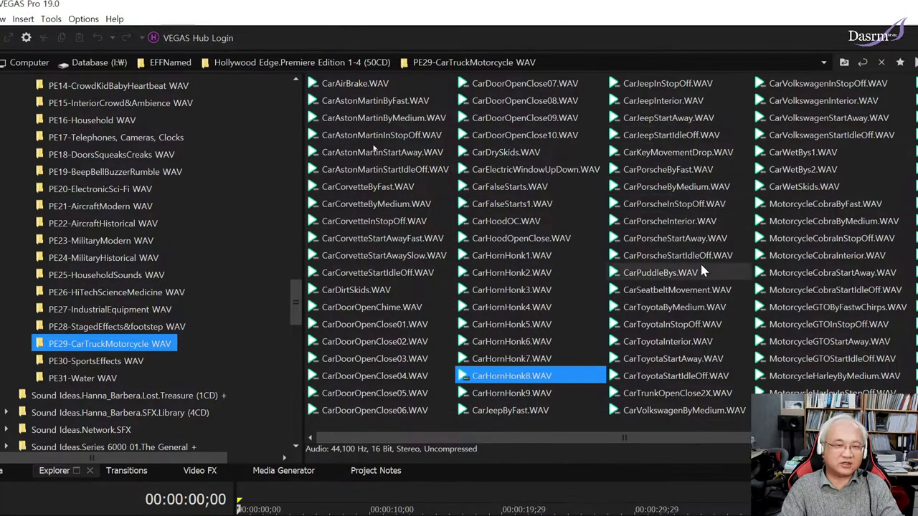
ctrl+click(568, 381)
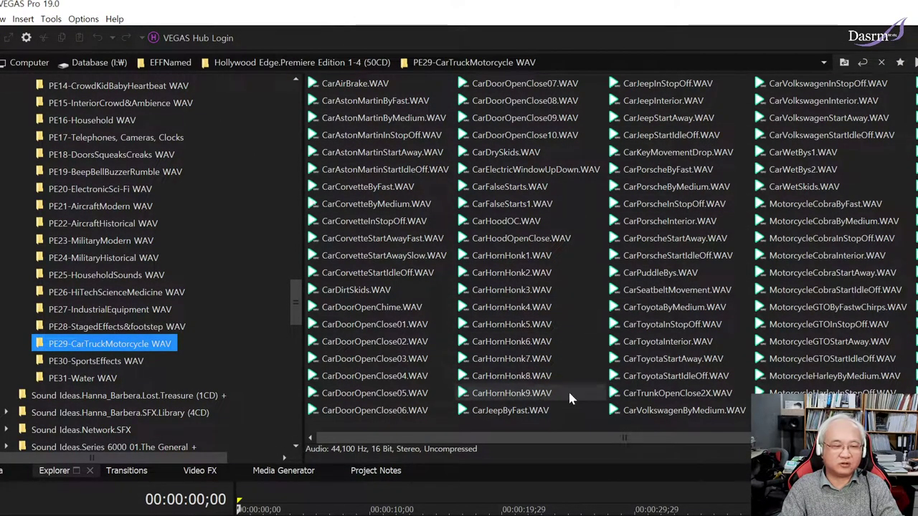
click(570, 396)
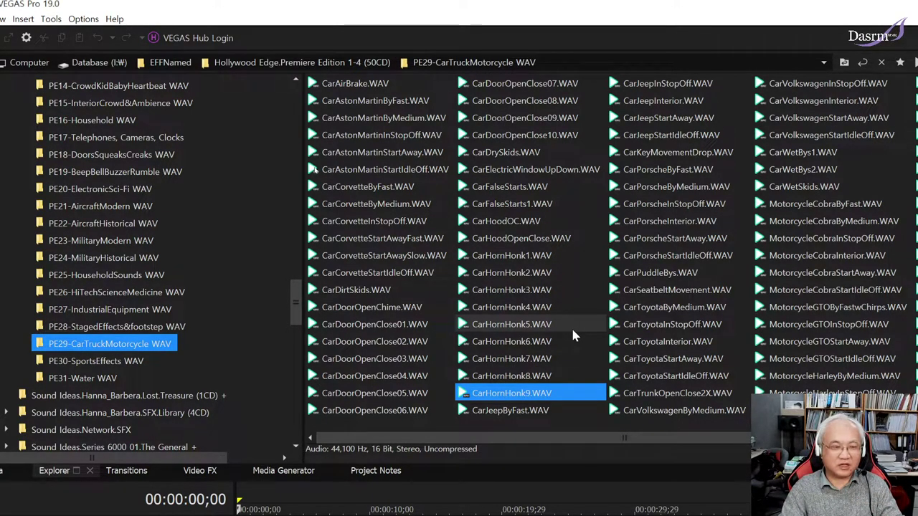
Preview the CarJeepStartAway and CarJeepInStopOff sounds, replaying StartAway.
click(663, 118)
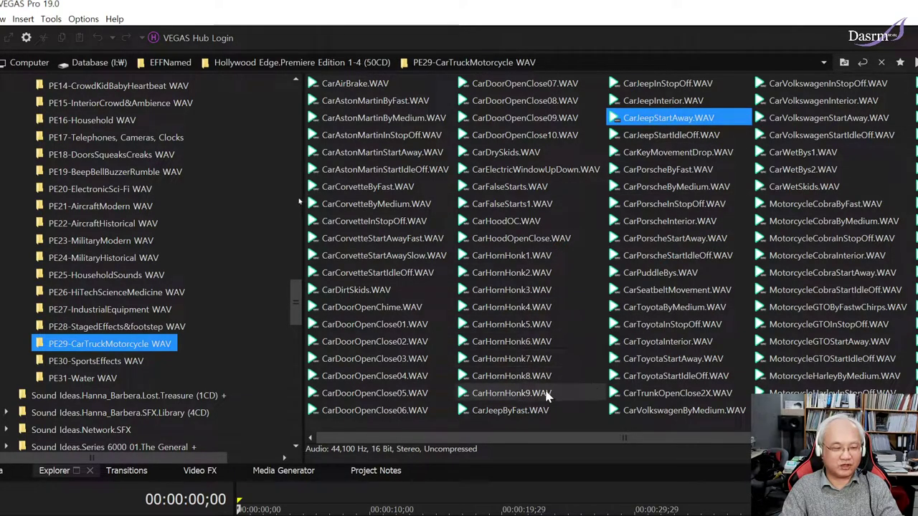
click(681, 83)
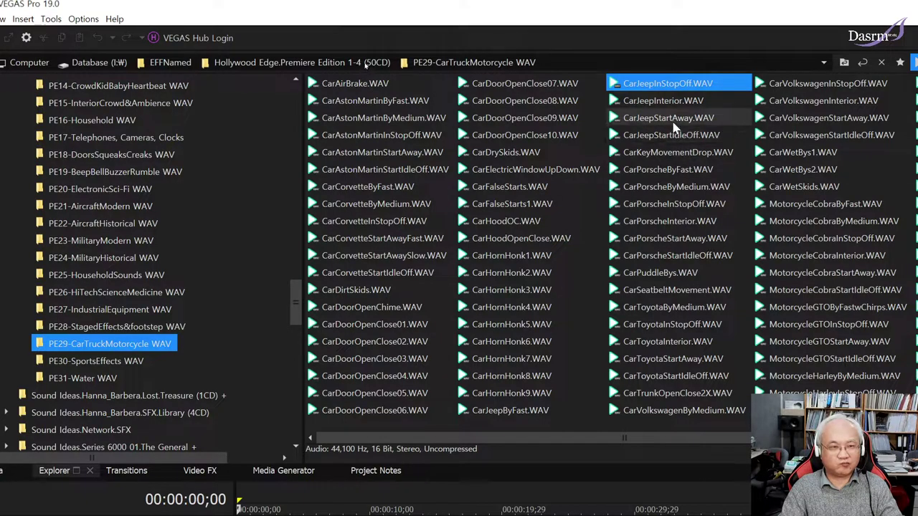
click(685, 121)
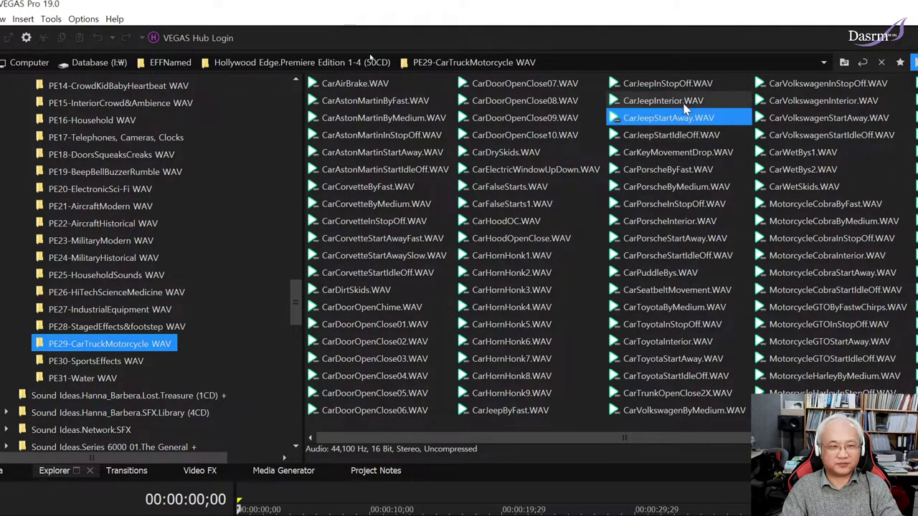
ctrl+click(683, 113)
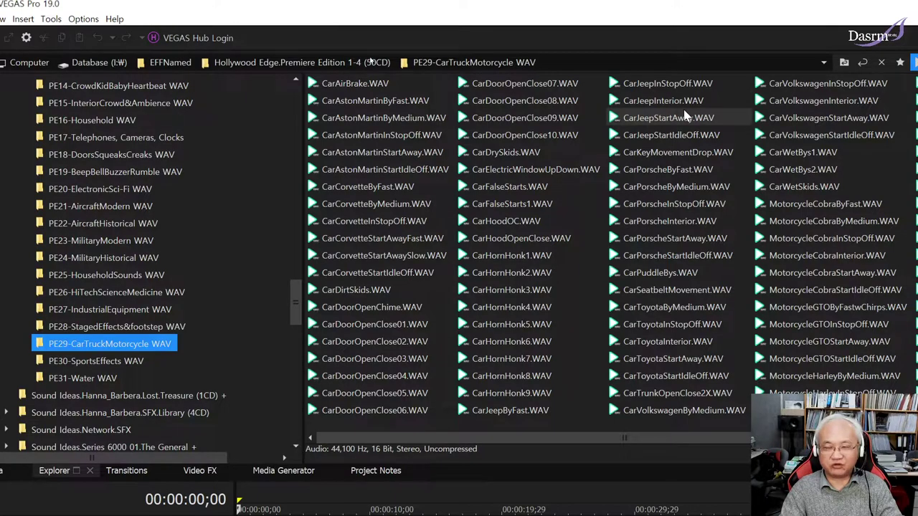
click(685, 116)
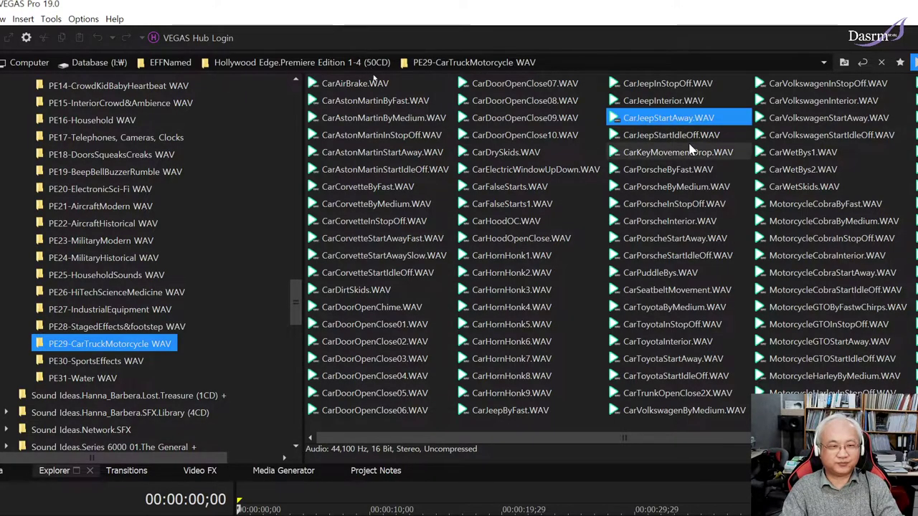
Preview the Porsche ByFast, ByMedium, InStopOff and Interior car sounds.
click(702, 172)
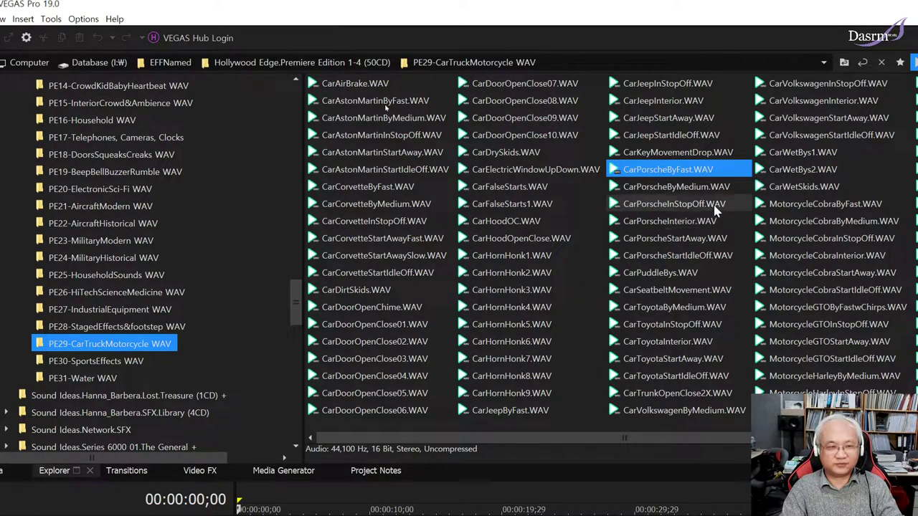
click(688, 189)
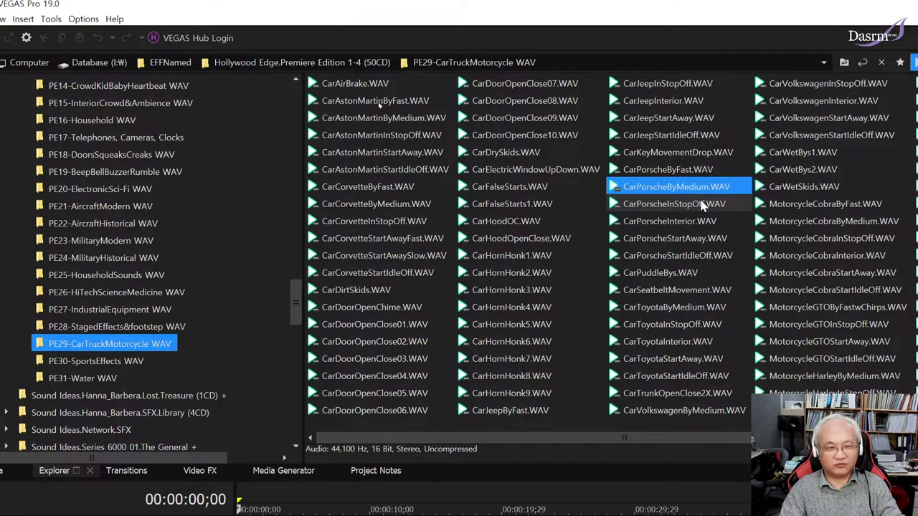
click(702, 204)
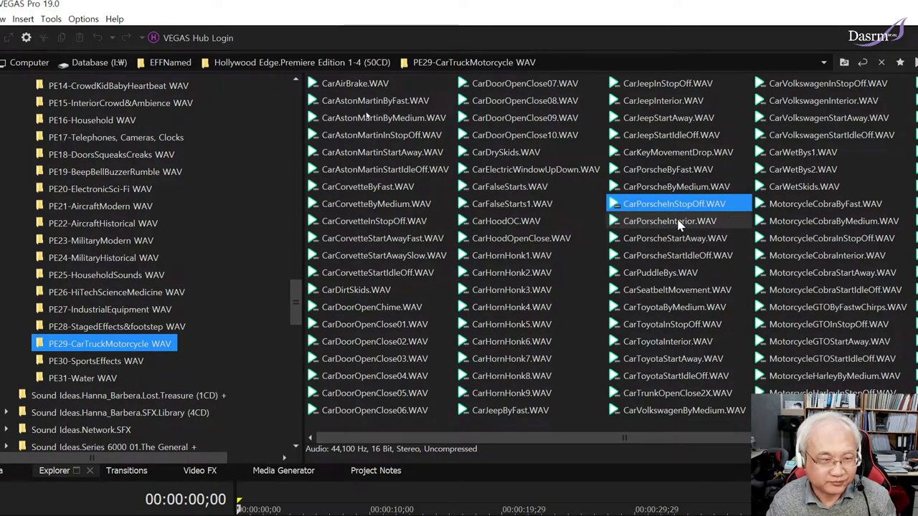
key(Down)
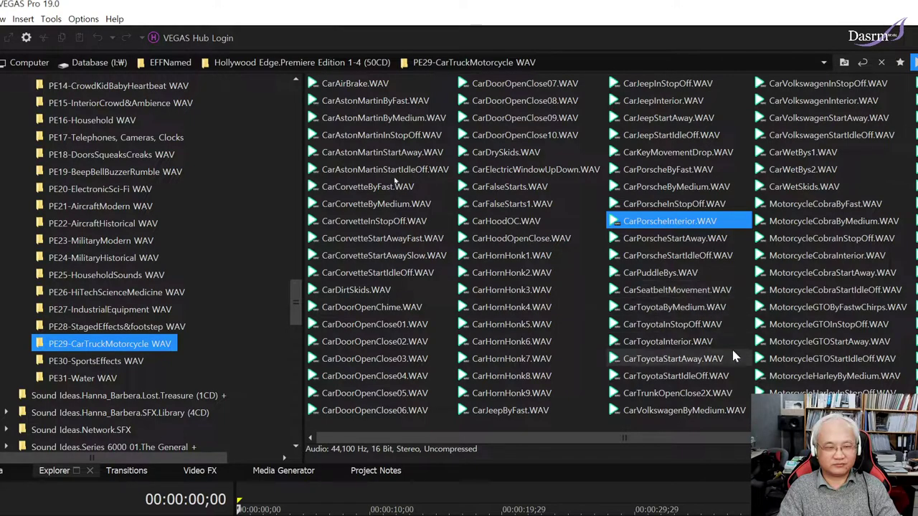
Preview CarToyotaByMedium and CarToyotaStartIdleOff, then CarVolkswagenByMedium.
click(702, 309)
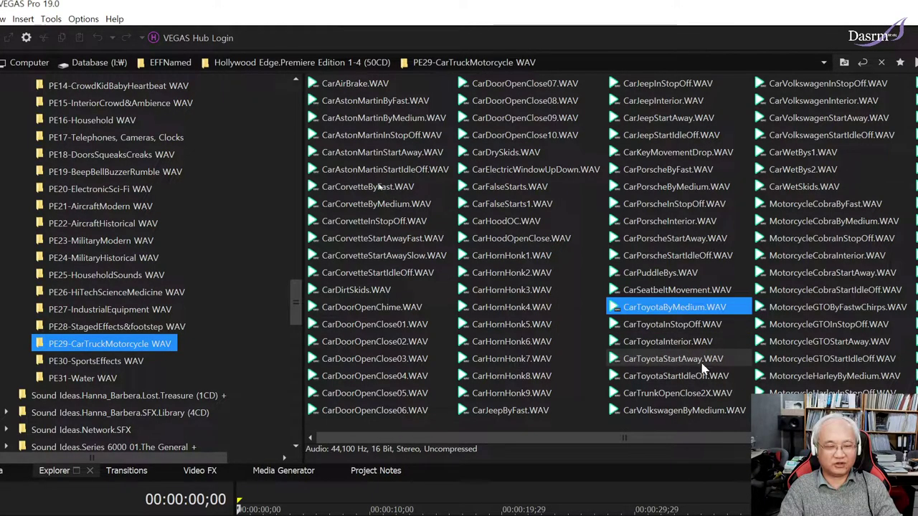
click(692, 380)
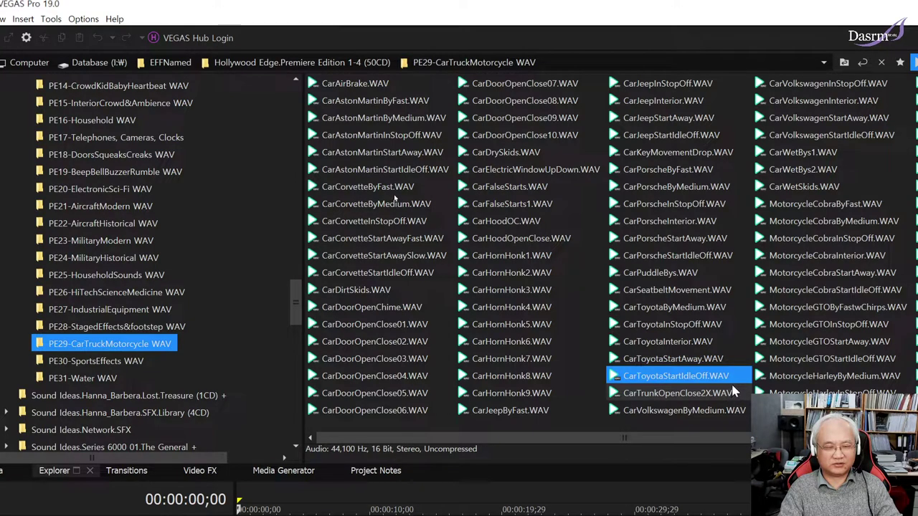
ctrl+click(731, 390)
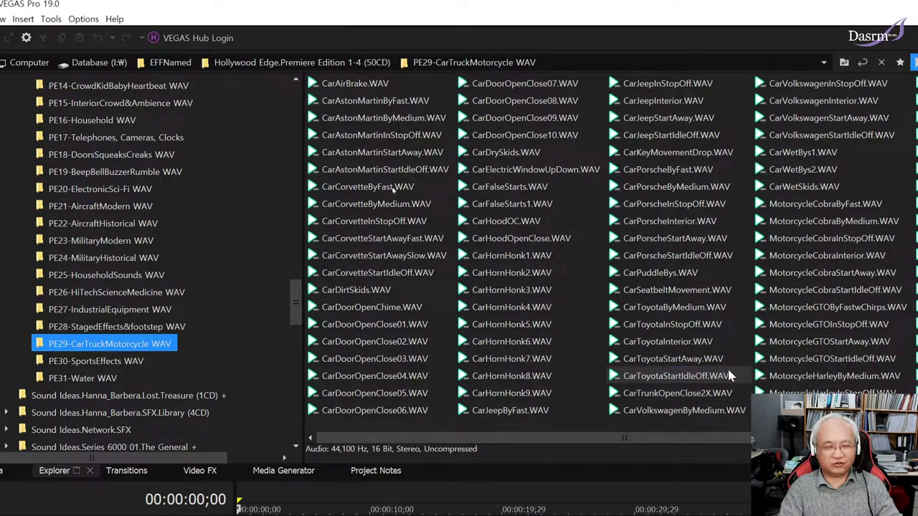
click(728, 373)
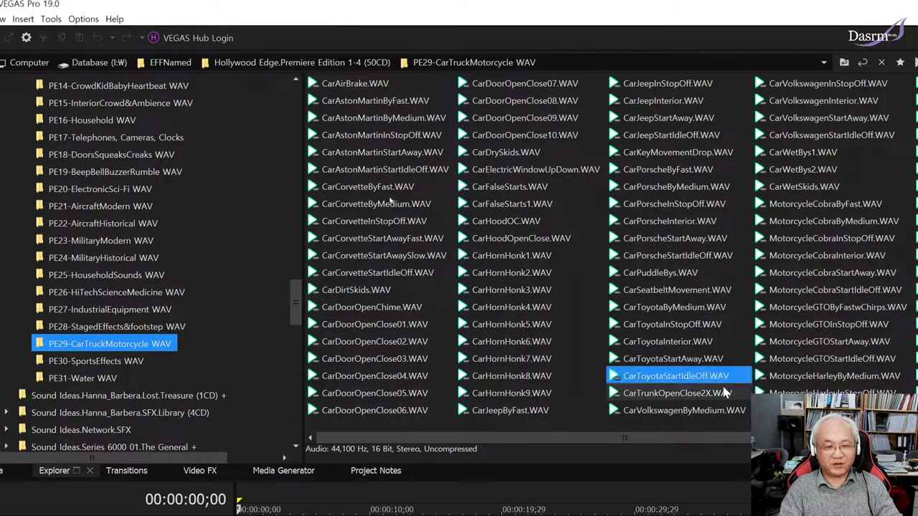
click(687, 413)
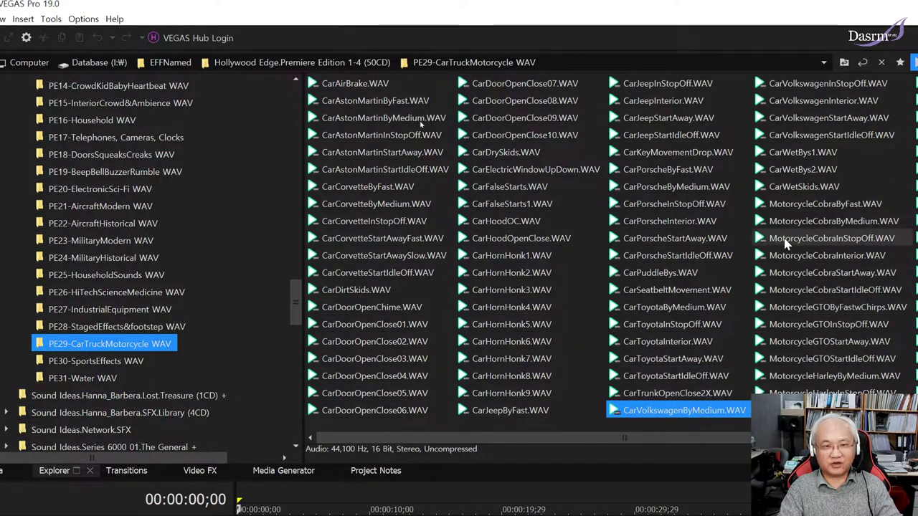
Preview CarVolkswagenStartAway and the MotorcycleCobra ByFast and ByMedium sounds.
scroll(656, 254, down, 2)
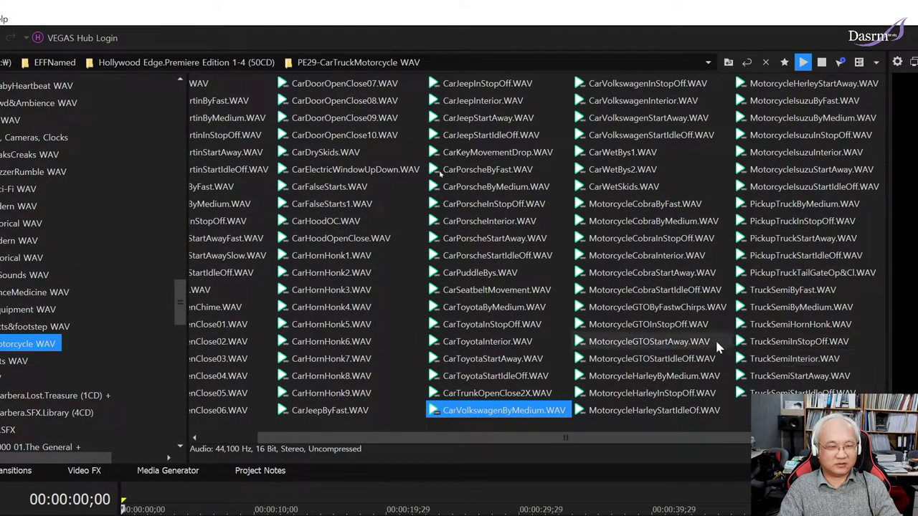
click(651, 118)
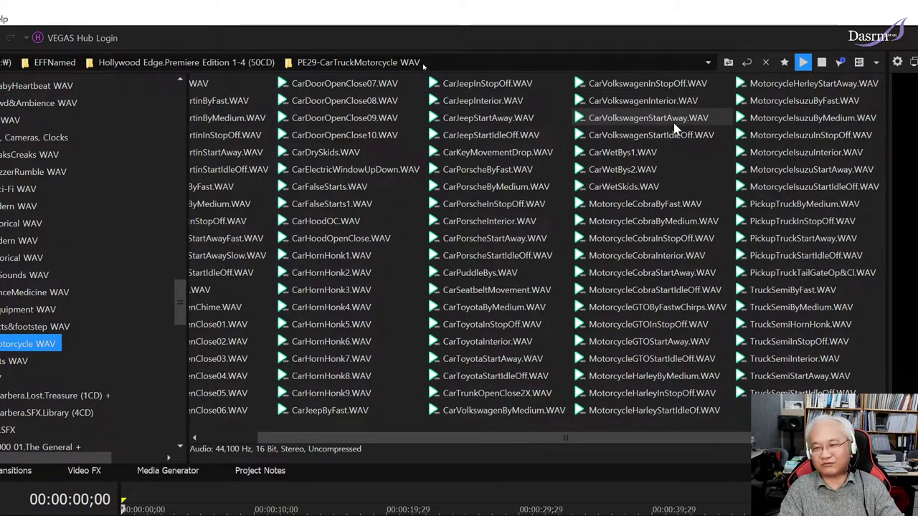
click(674, 122)
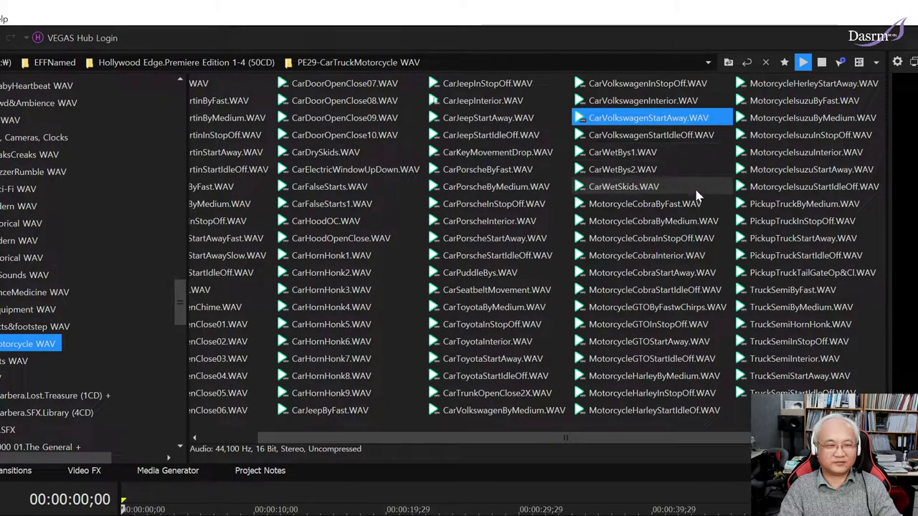
click(661, 207)
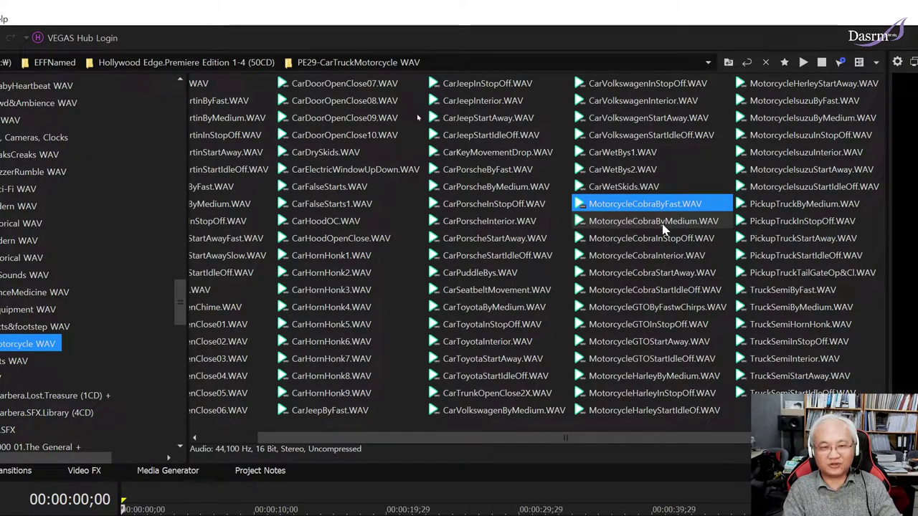
click(663, 228)
click(663, 228)
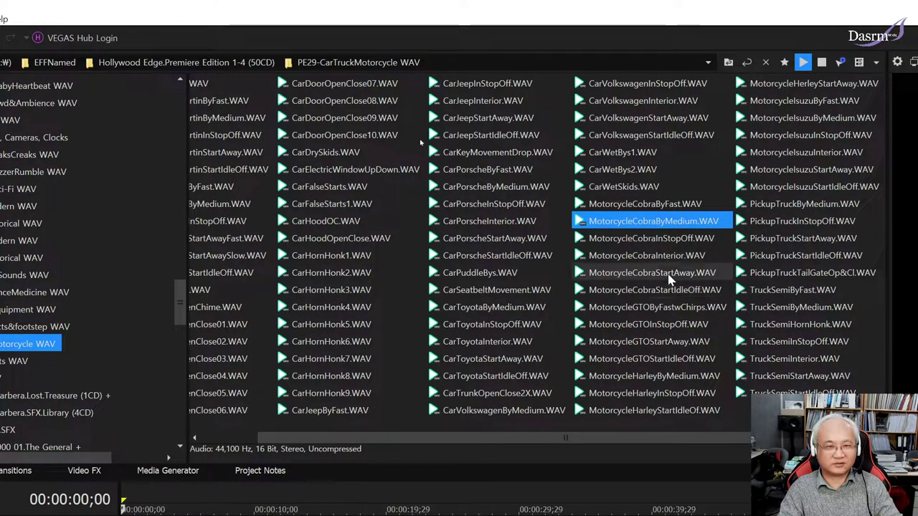
Preview MotorcycleGTOByFastwChirps and MotorcycleHarleyByMedium, replaying the Harley clip.
click(699, 309)
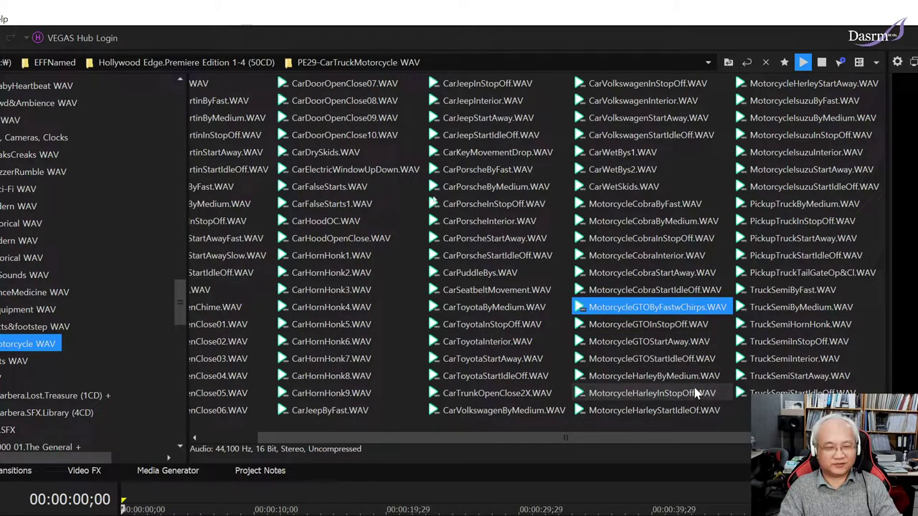
click(675, 378)
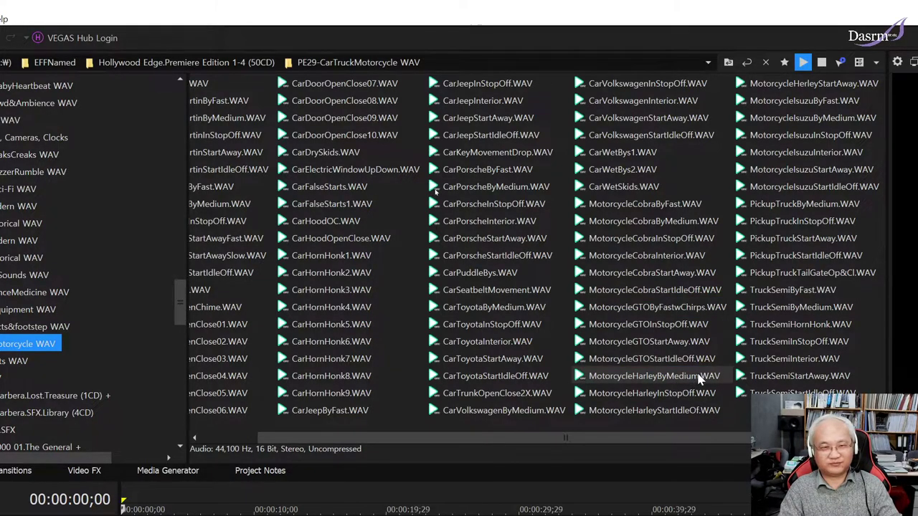
click(702, 378)
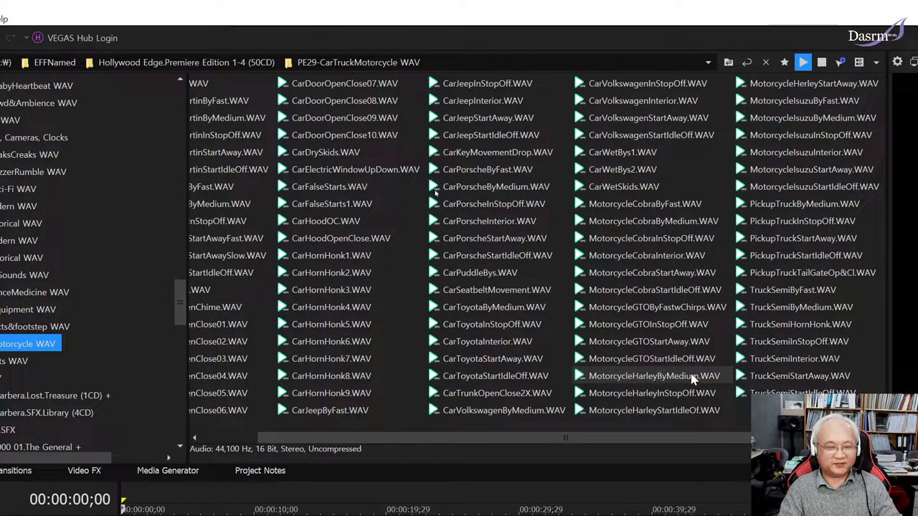
click(693, 378)
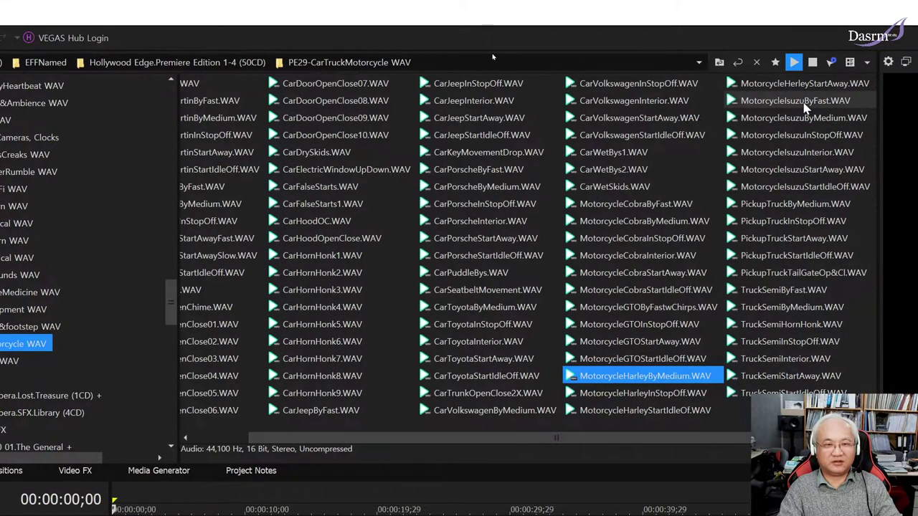
Preview MotorcycleIsuzuByFast, MotorcycleIsuzuStartAway, PickupTruckByMedium and TruckSemiByFast, then scroll the list back left.
click(803, 102)
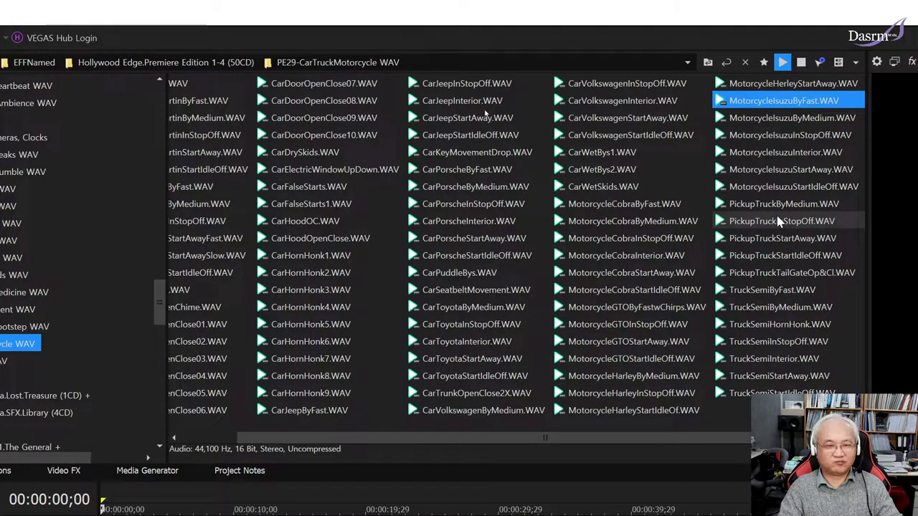
click(774, 172)
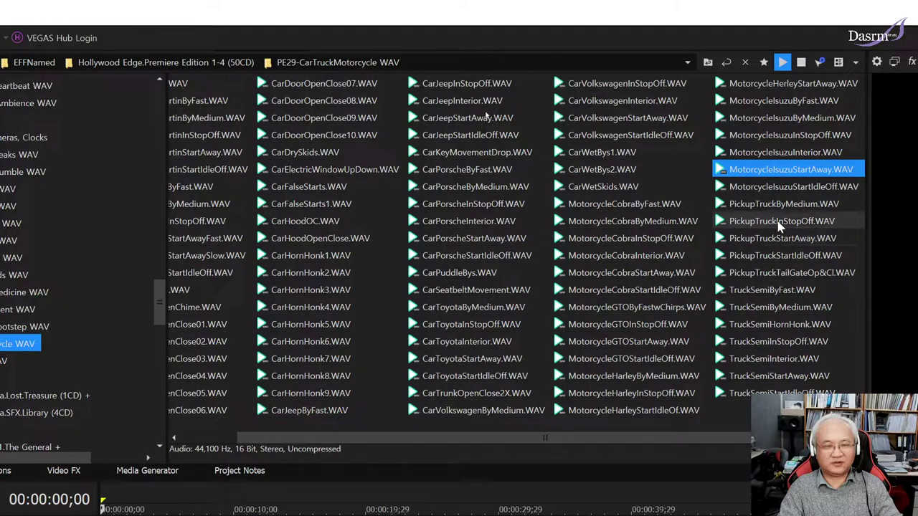
click(784, 207)
click(784, 208)
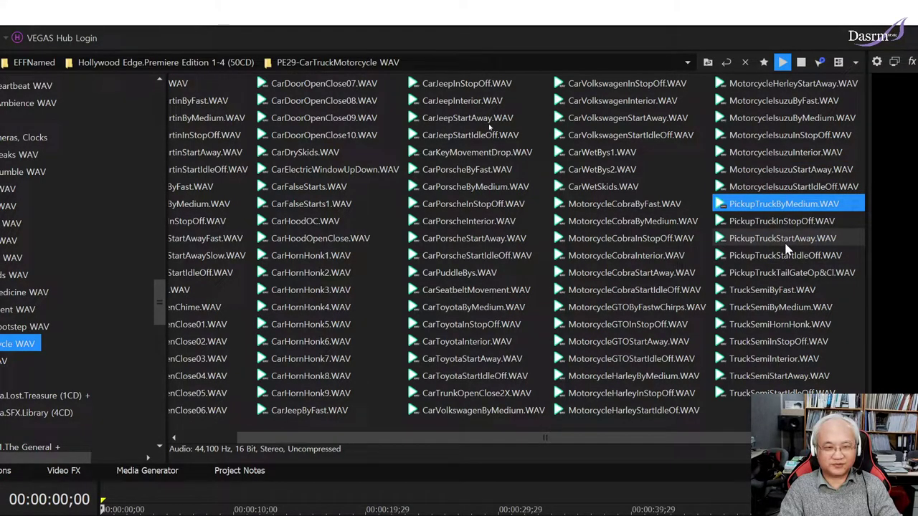
click(783, 291)
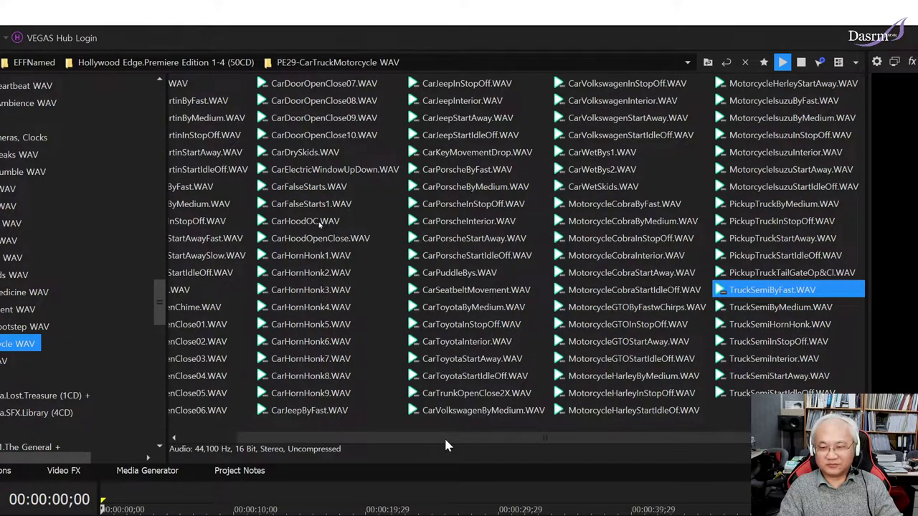
drag(444, 435, 259, 437)
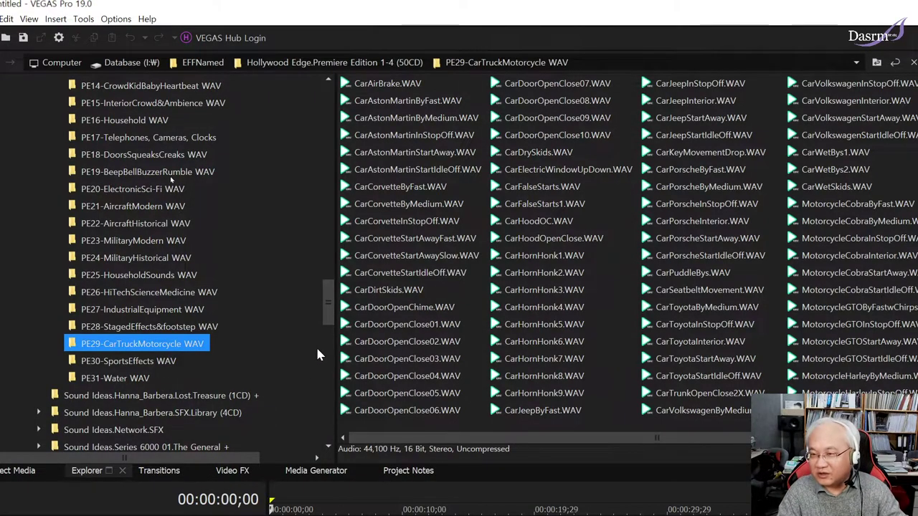
Open the PE30-SportsEffects WAV folder and preview BaseballBatHit12X.WAV.
click(135, 362)
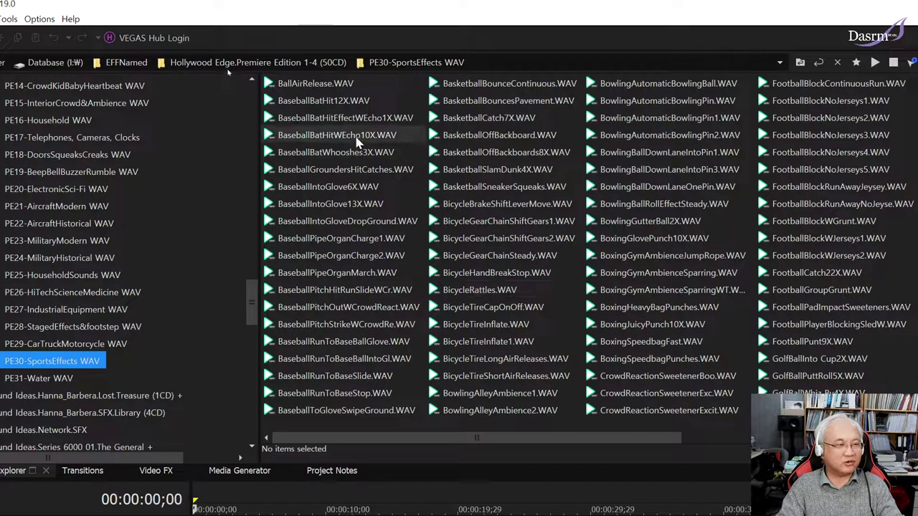
click(332, 104)
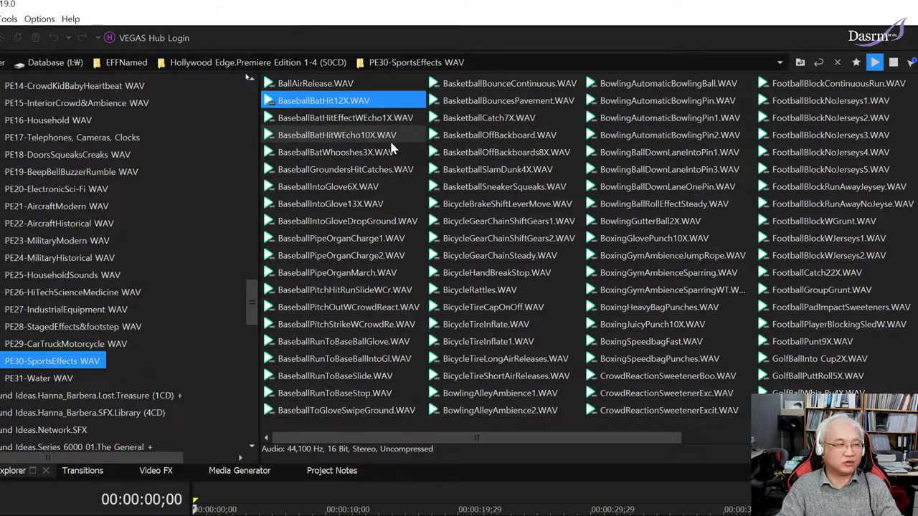
click(332, 101)
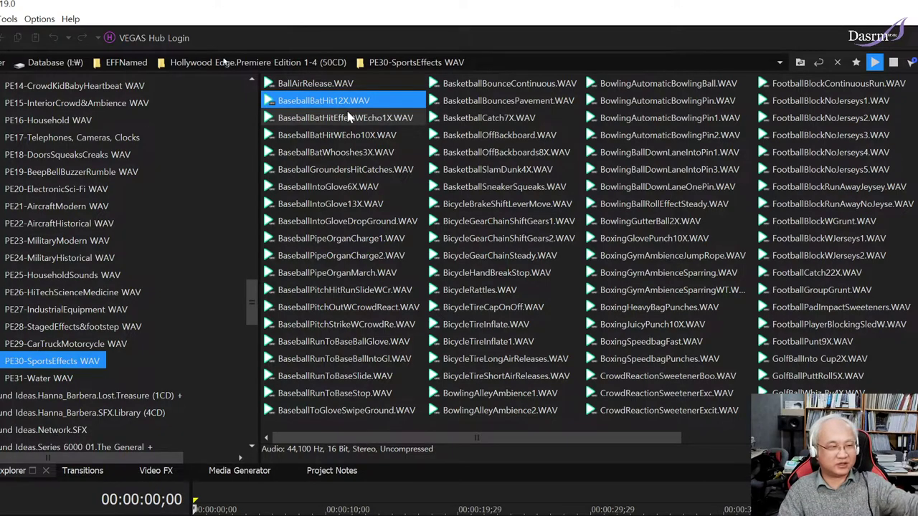
Preview the BatHitEffectWEcho1X, BatHitWEcho10X, BatWhooshes3X, GroundersHitCatches and IntoGlove6X baseball sounds.
click(351, 118)
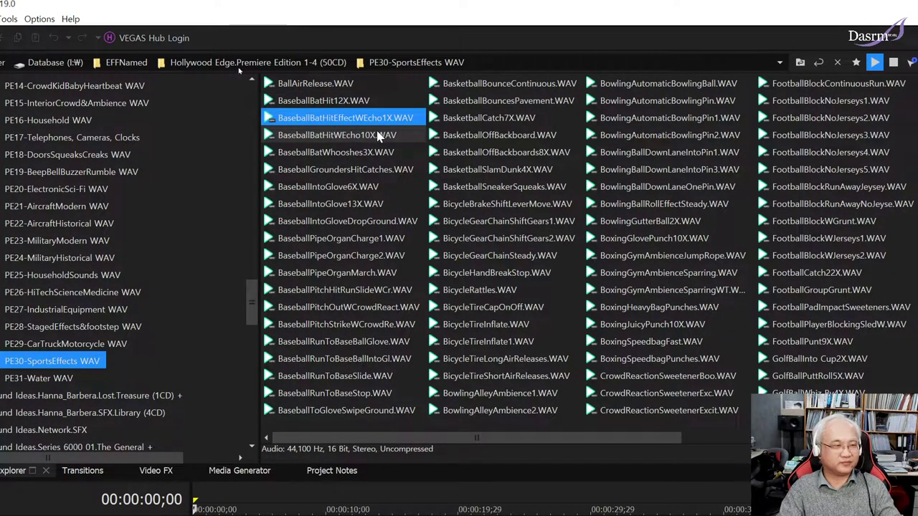
click(362, 136)
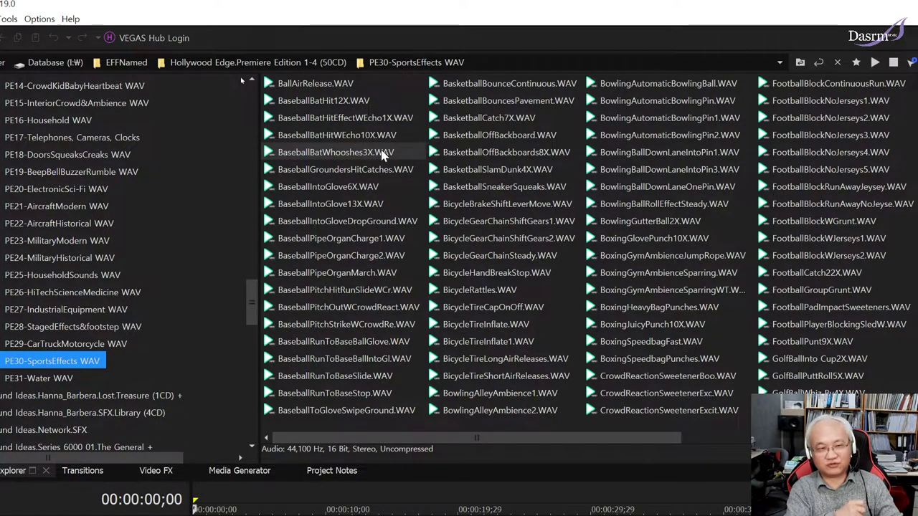
click(382, 153)
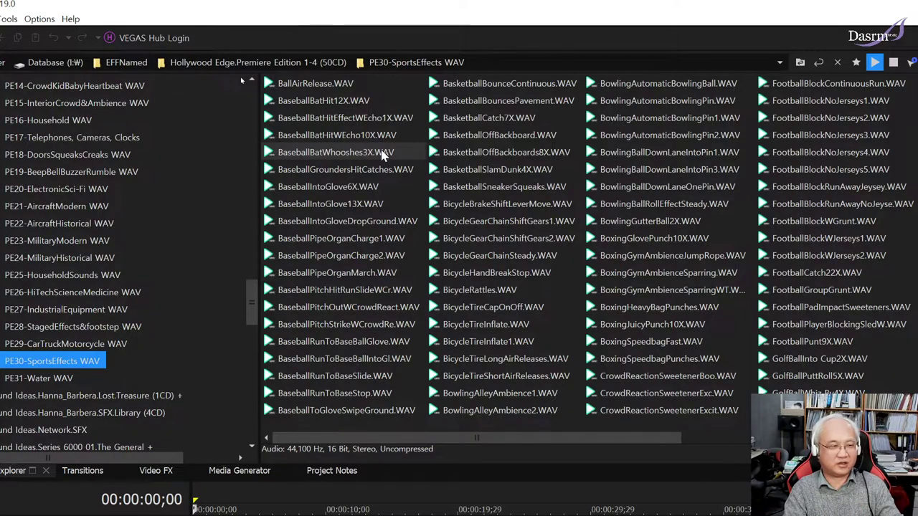
click(380, 144)
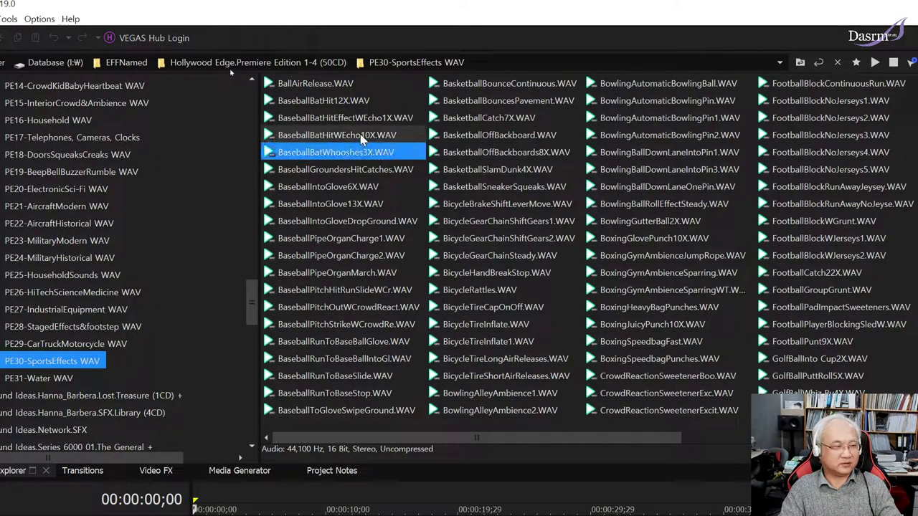
click(380, 172)
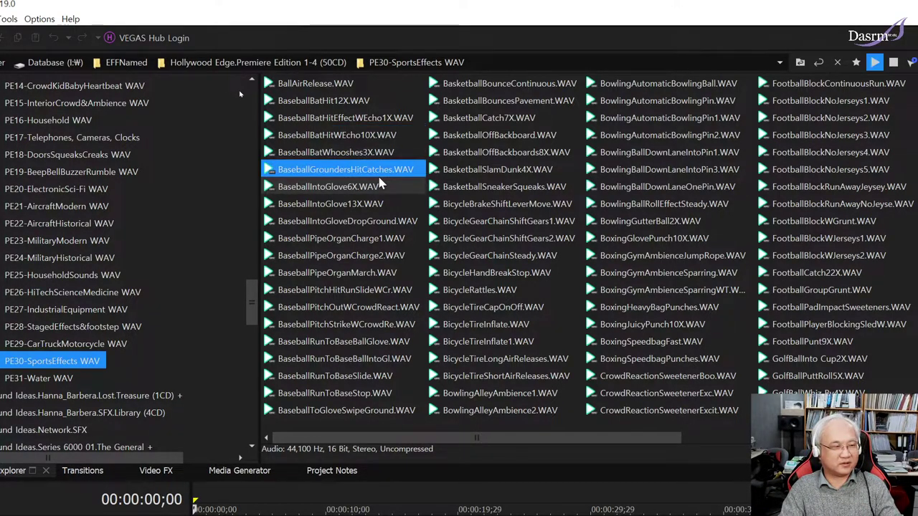
click(378, 187)
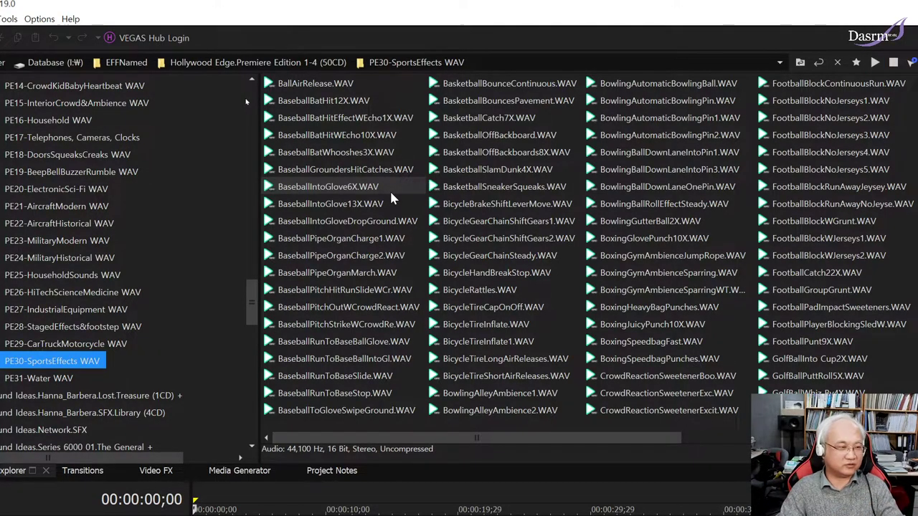
Preview BaseballIntoGlove6X, BaseballIntoGloveDropGround and BaseballPipeOrganCharge1 and 2.
click(389, 189)
click(375, 226)
click(375, 226)
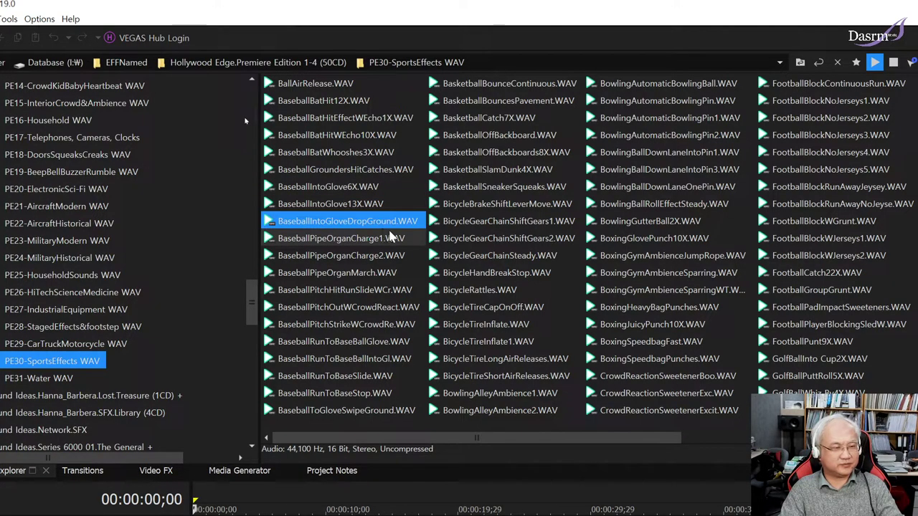
click(375, 240)
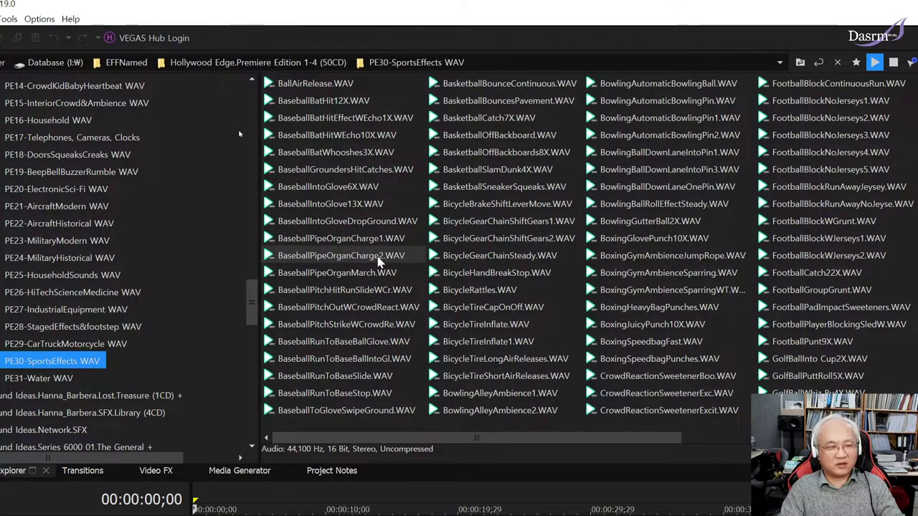
click(380, 260)
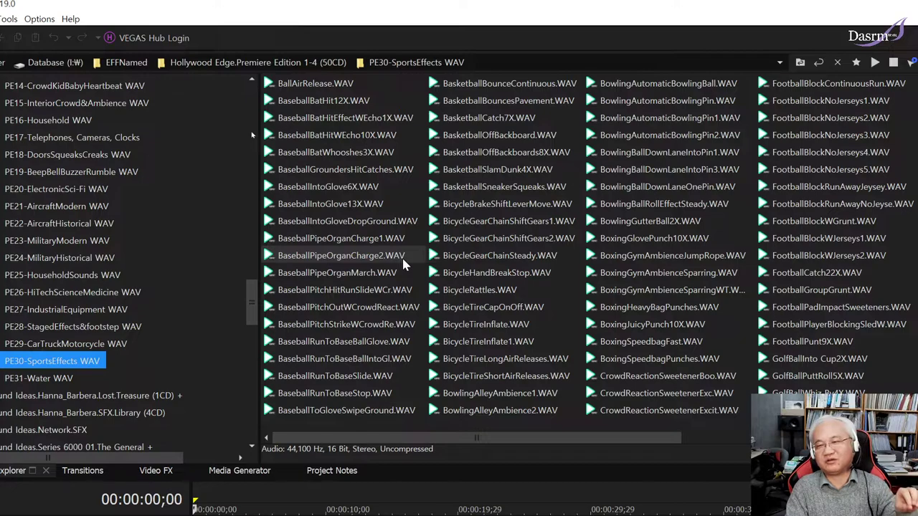
click(403, 259)
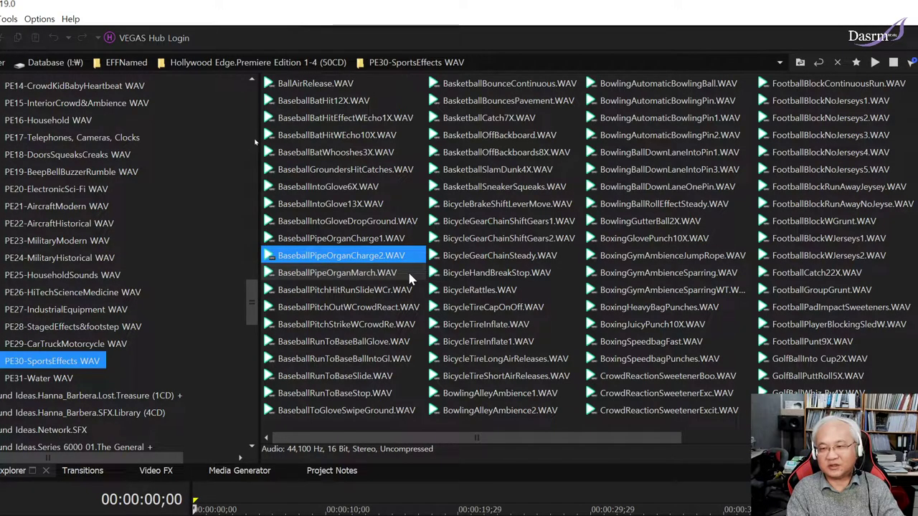
Preview the PipeOrganMarch, PitchHitRunSlideWCr, PitchOutWCrowdReact, RunToBase and ToGloveSwipeGround baseball sounds.
click(373, 276)
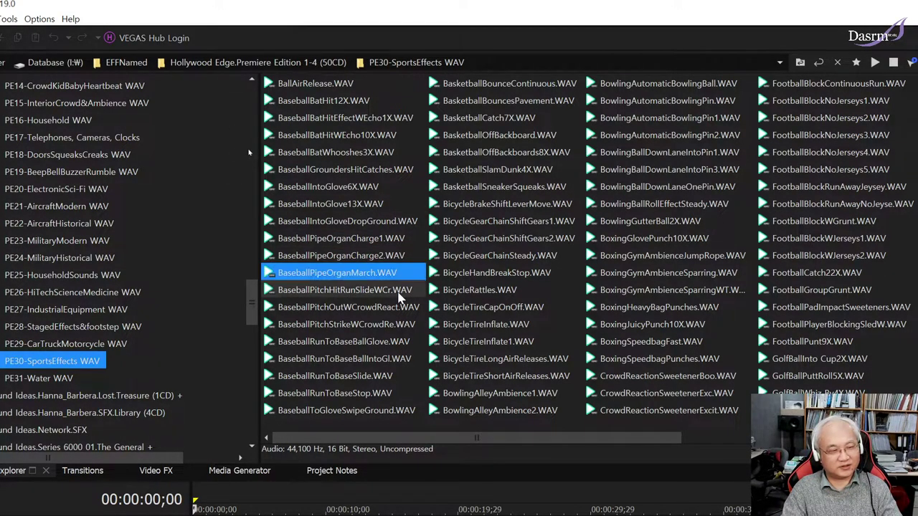
click(387, 294)
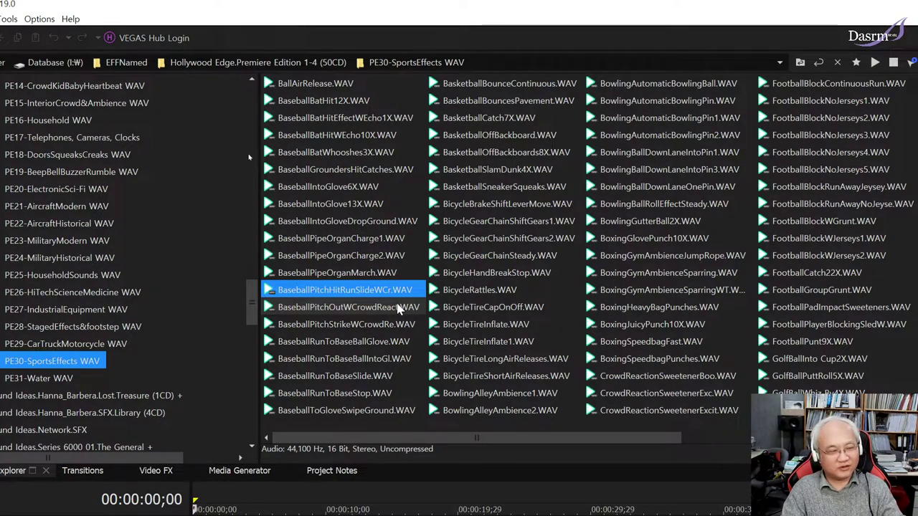
click(376, 310)
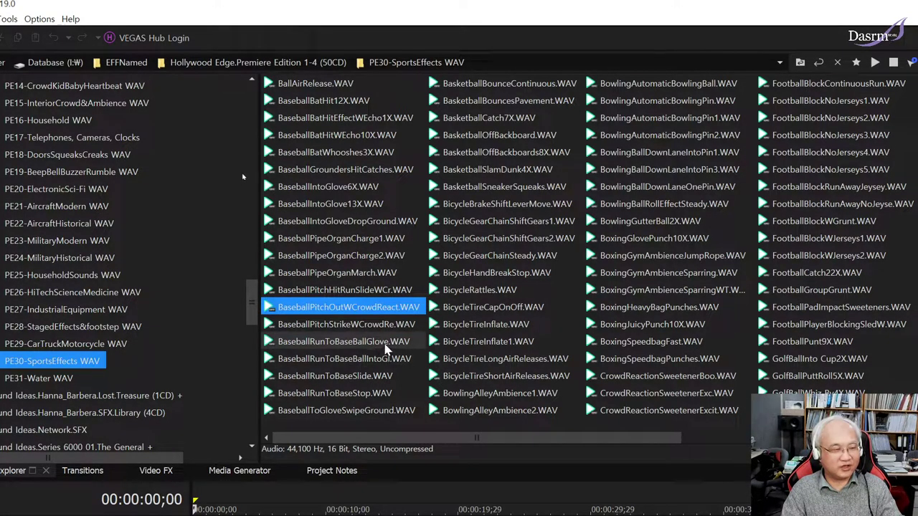
click(373, 273)
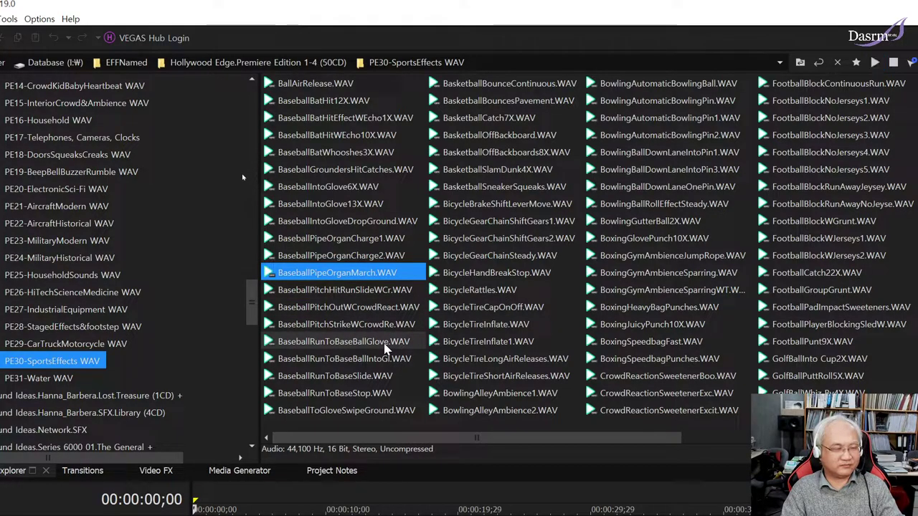
click(385, 347)
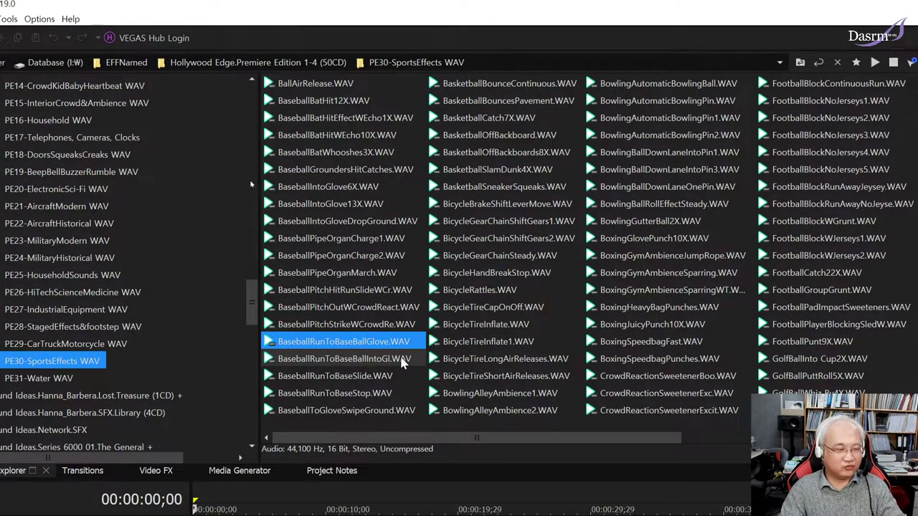
click(395, 362)
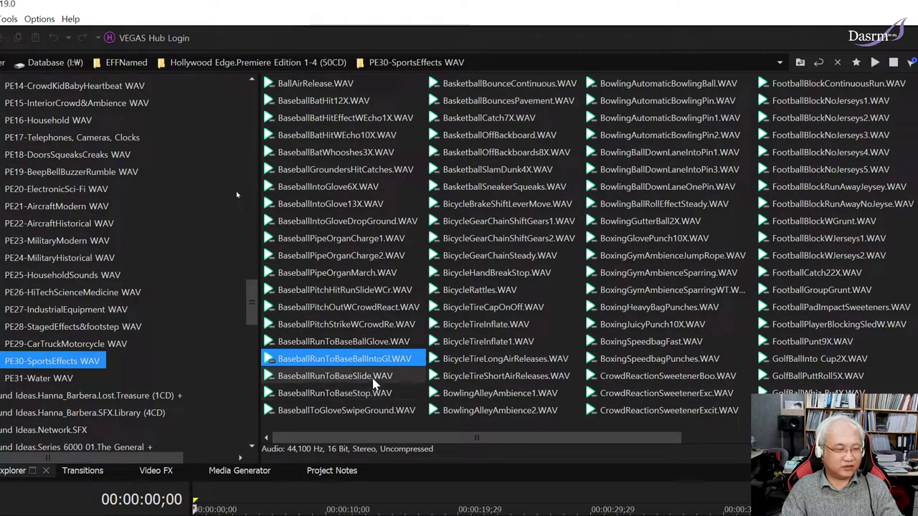
click(377, 377)
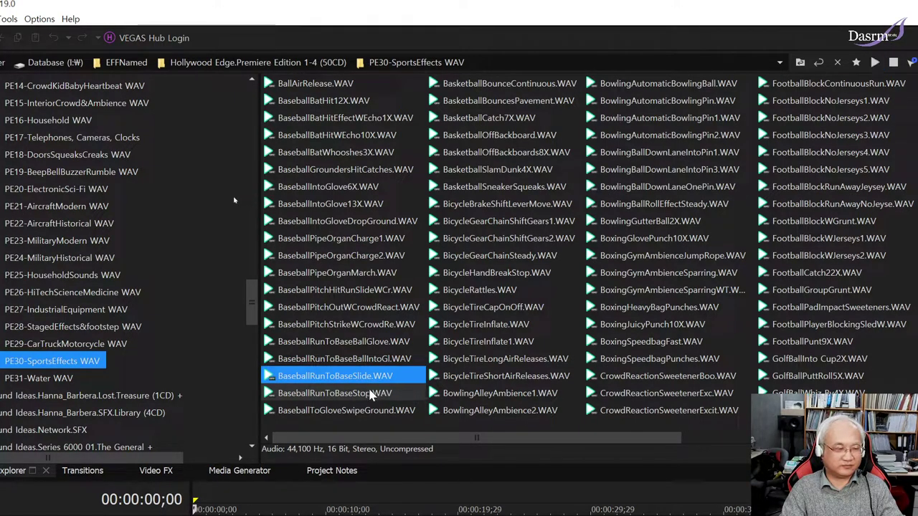
click(365, 406)
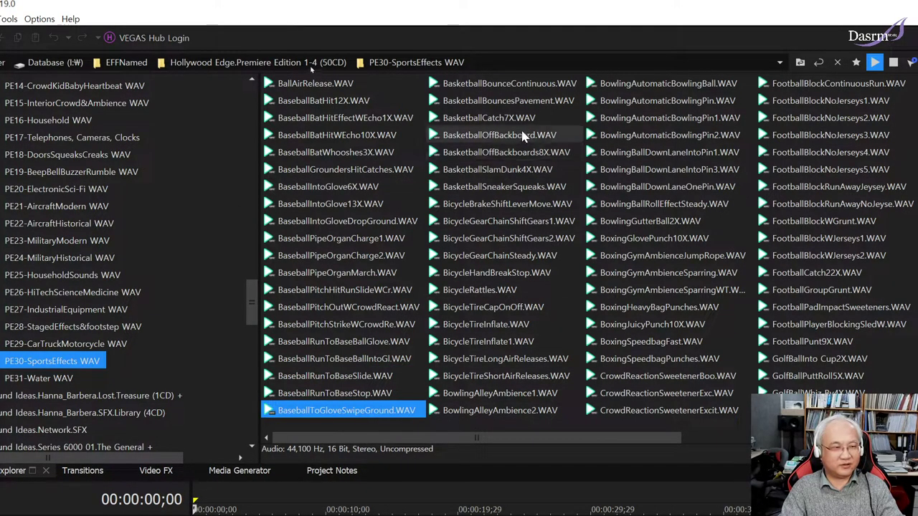
Audition the basketball pavement bounce, continuous bounce, Catch7X and SlamDunk4X sounds.
click(511, 100)
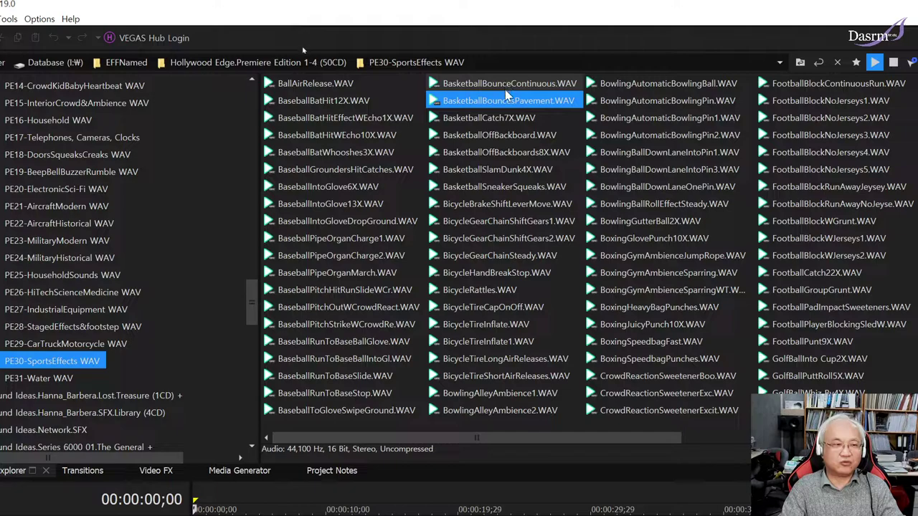
click(506, 84)
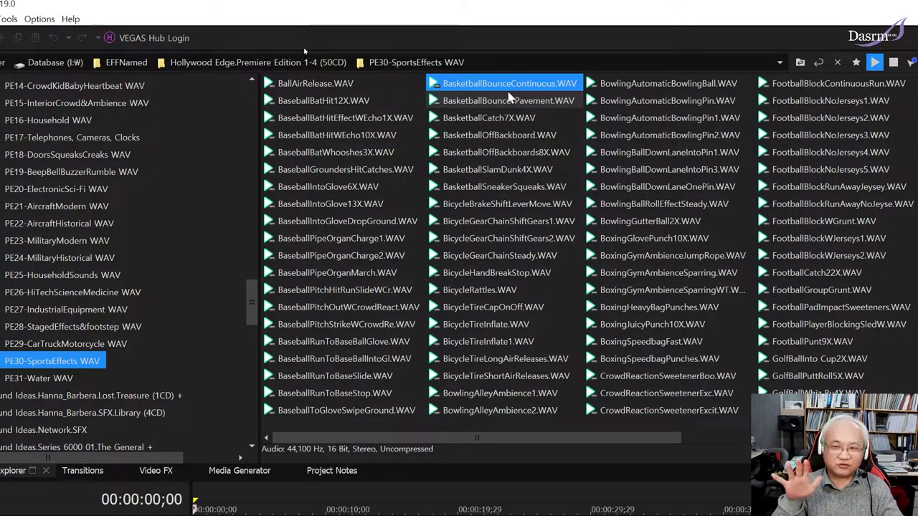
click(503, 120)
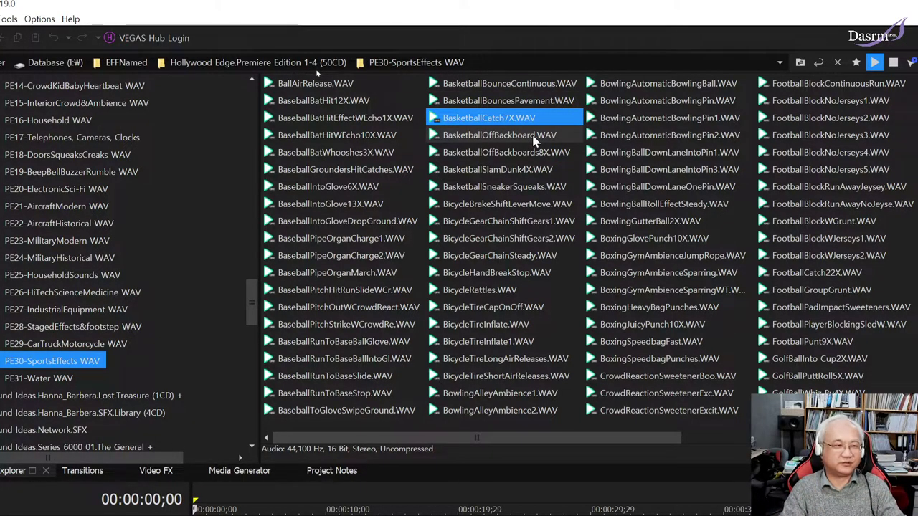
click(538, 174)
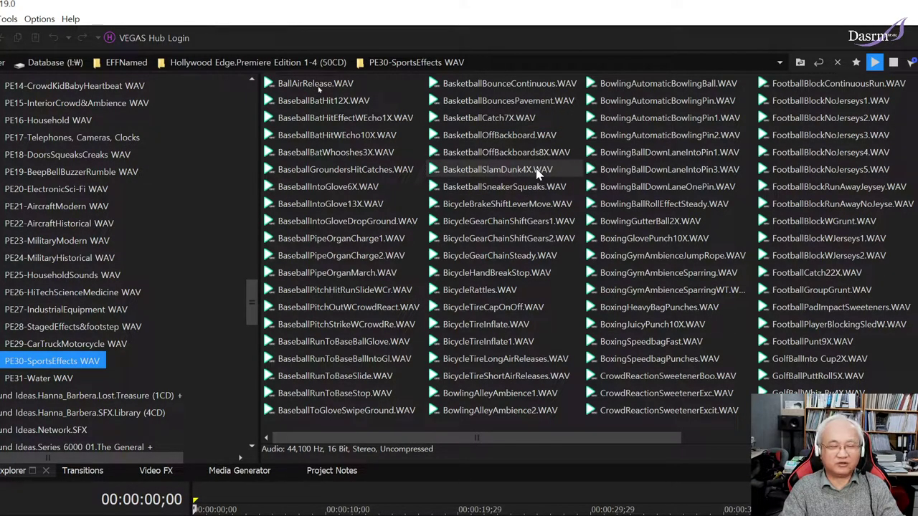
click(520, 169)
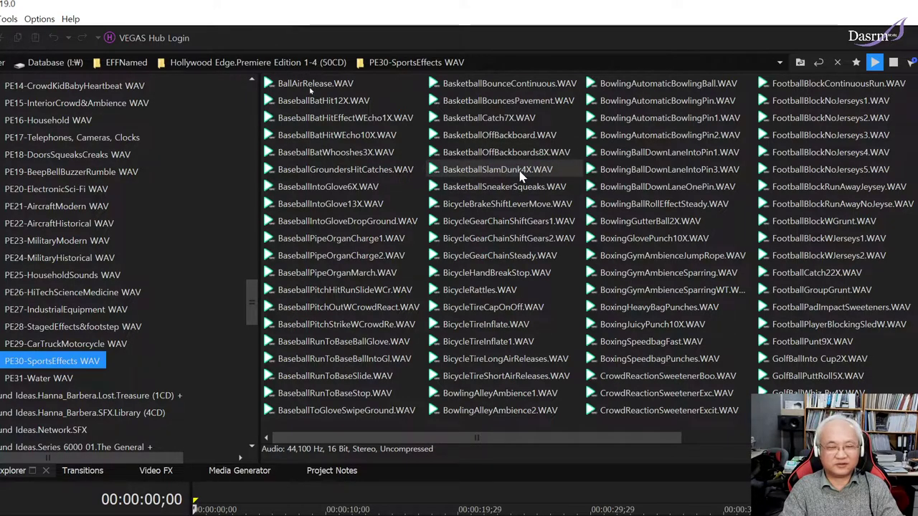
click(521, 172)
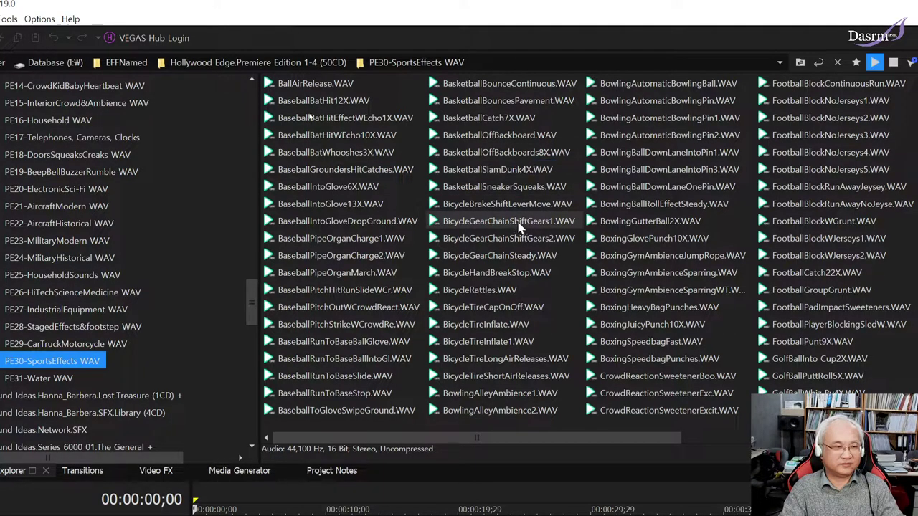
Preview the bicycle brake shift lever and gear chain shift sounds 1 and 2.
click(522, 222)
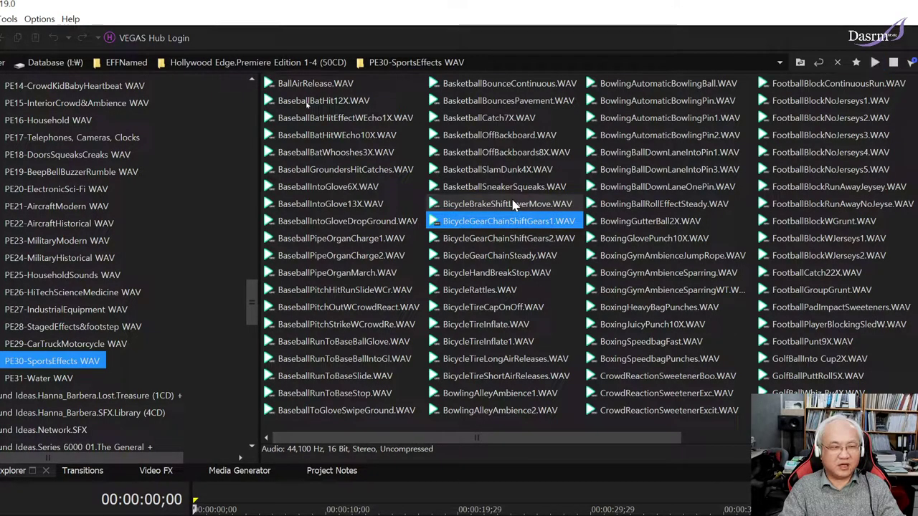
click(514, 204)
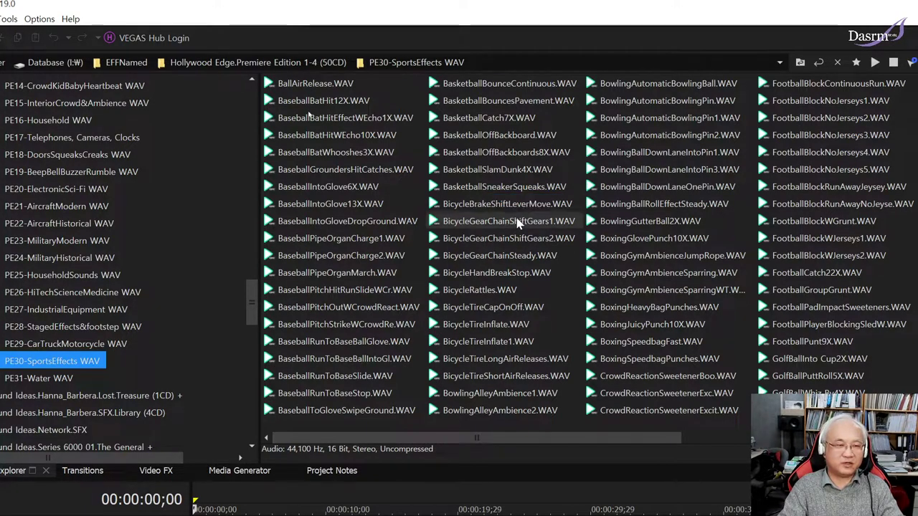
click(529, 226)
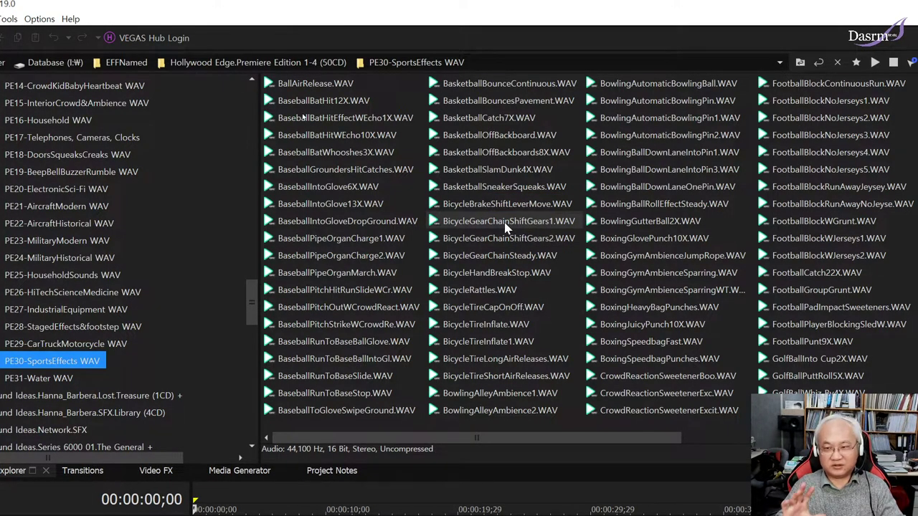
key(space)
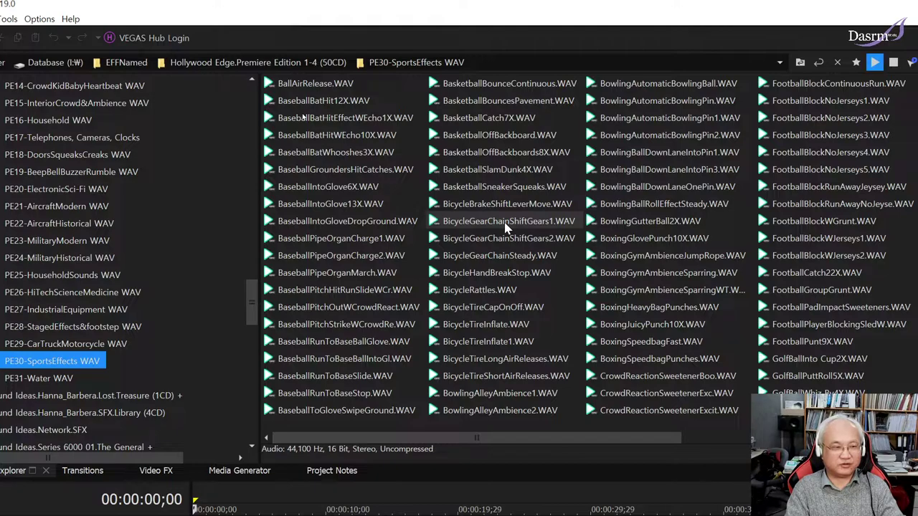
click(508, 224)
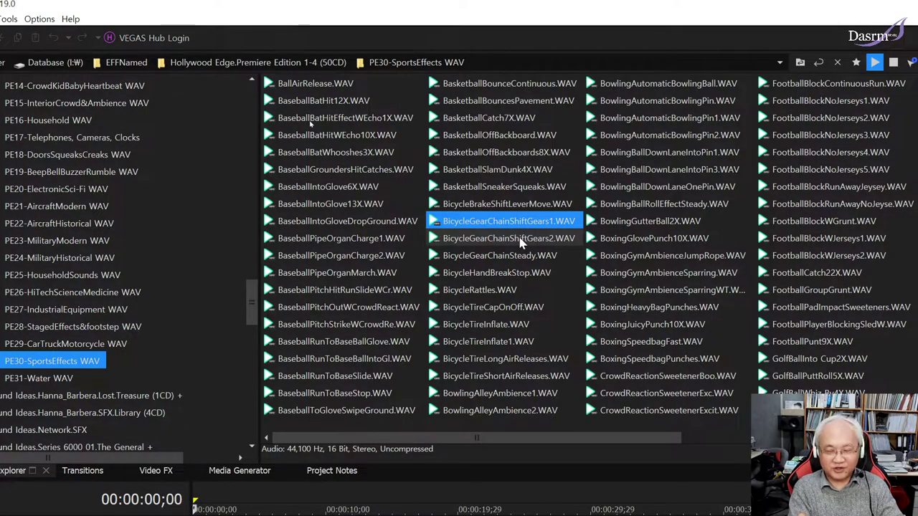
click(521, 241)
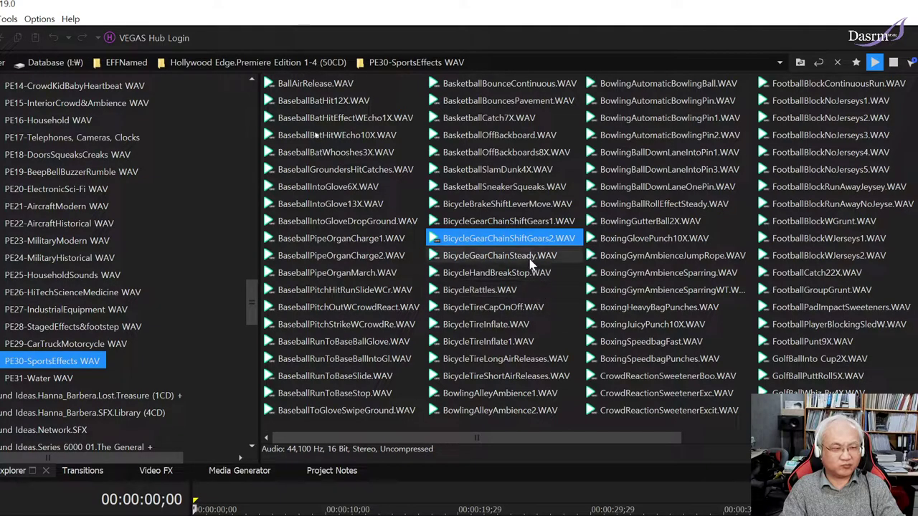
Preview the bicycle hand brake and tire sounds, then BowlingAlleyAmbience1 and 2.
click(502, 279)
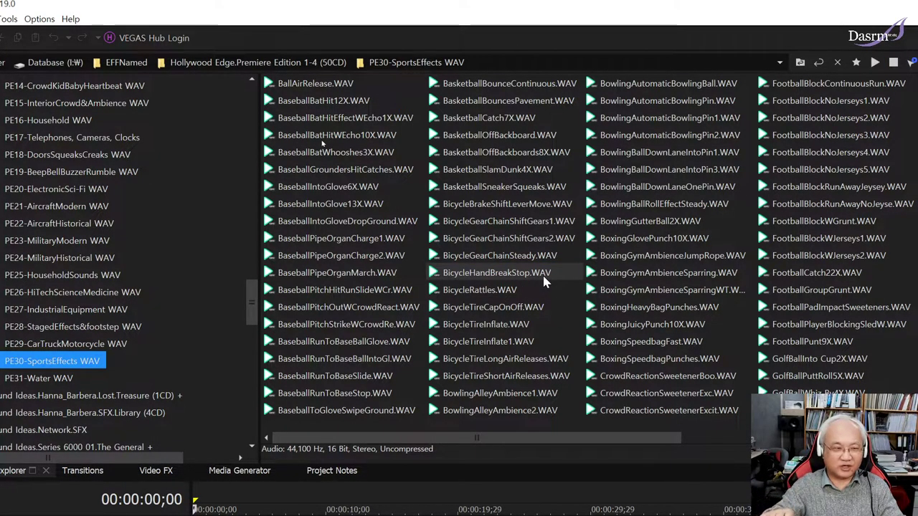
click(534, 280)
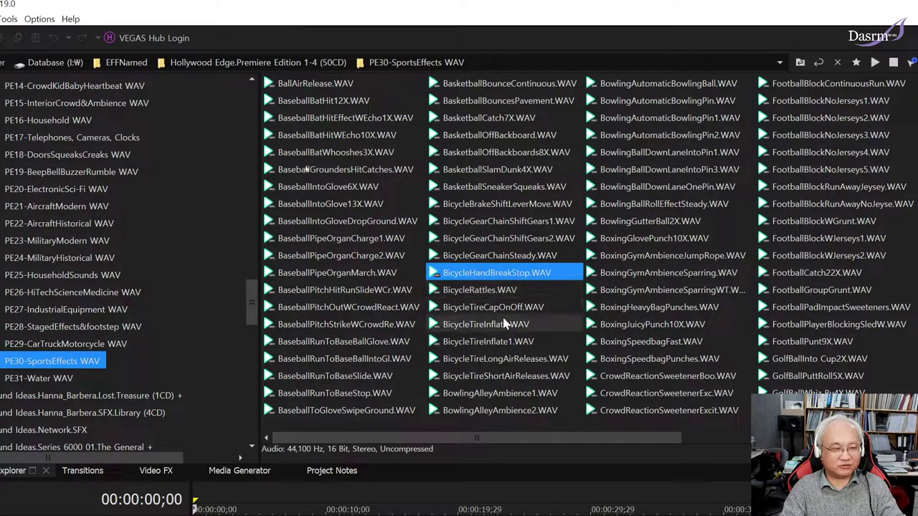
click(509, 308)
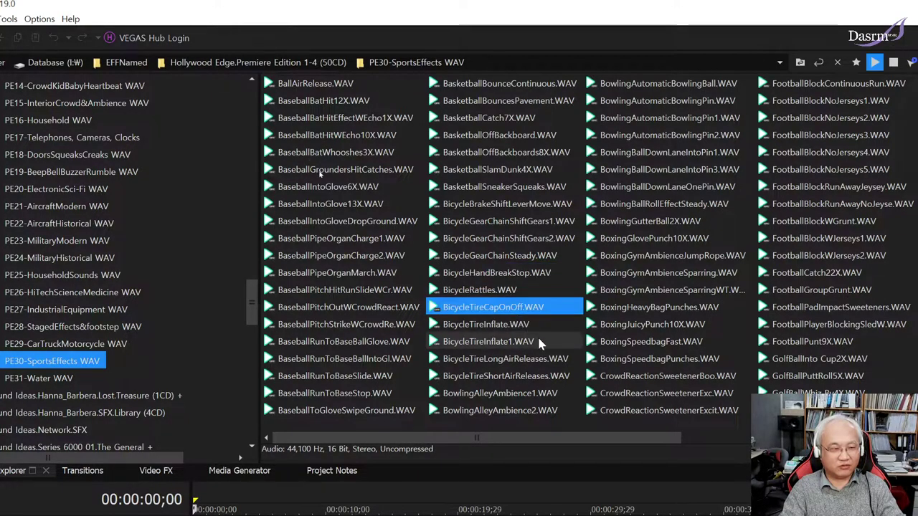
key(Down)
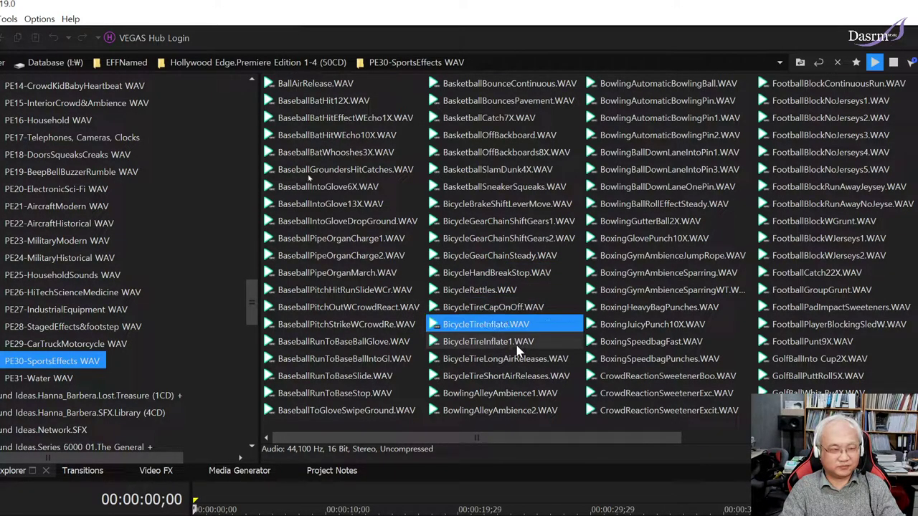
key(Down)
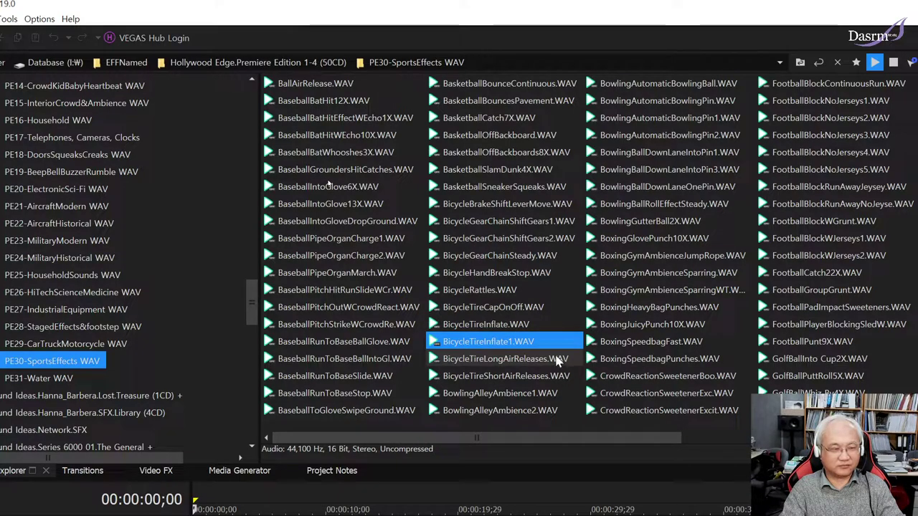
click(528, 364)
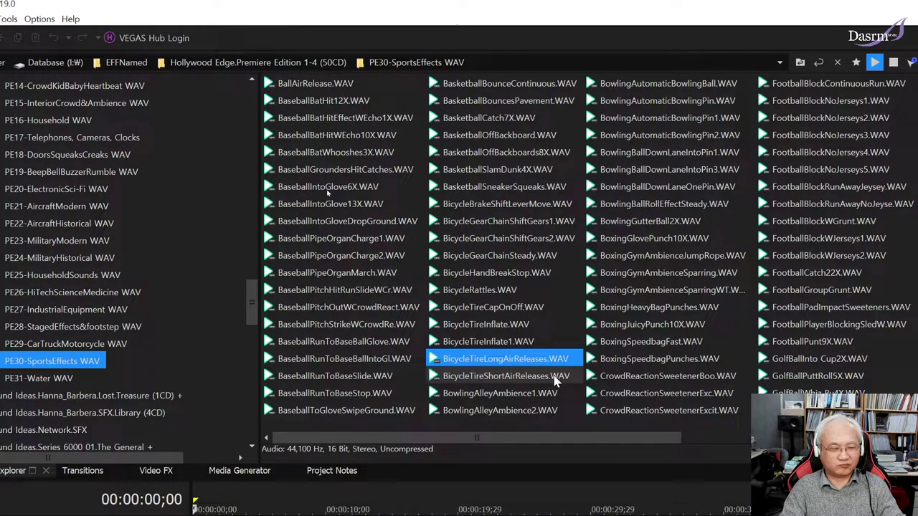
click(563, 396)
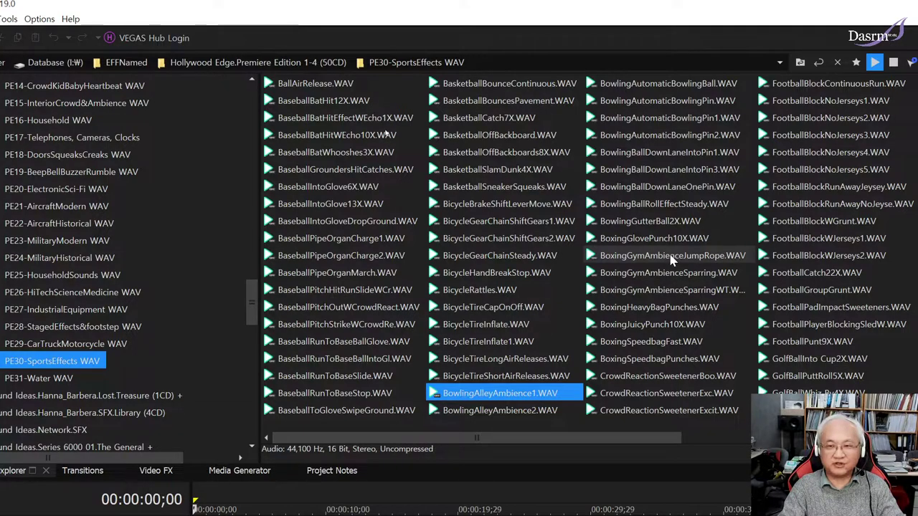
click(541, 411)
Audition the automatic bowling ball, bowling pin sounds and BowlingGutterBall2X.WAV.
scroll(504, 260, down, 1)
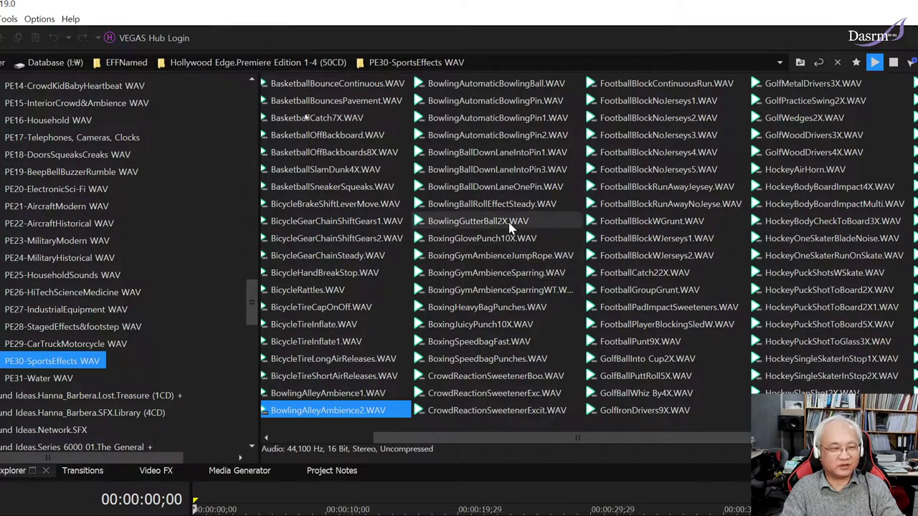
click(545, 89)
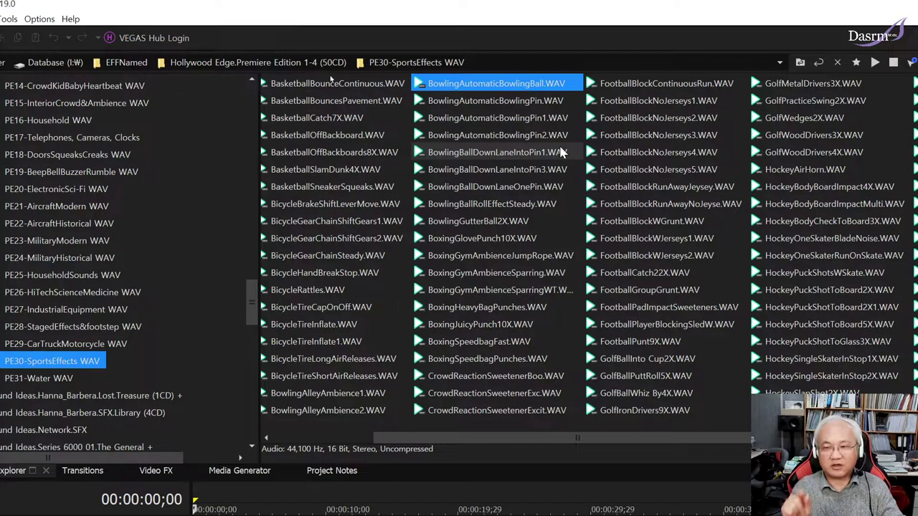
click(548, 102)
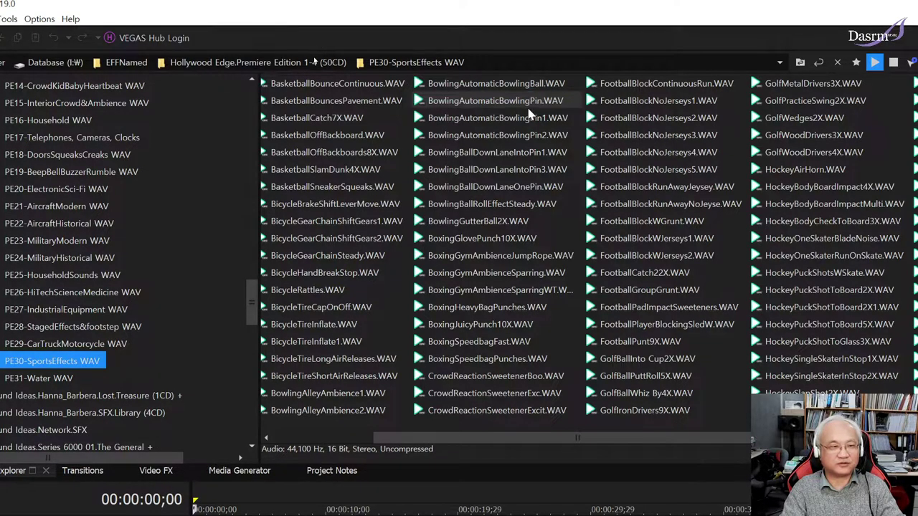
click(529, 134)
click(542, 143)
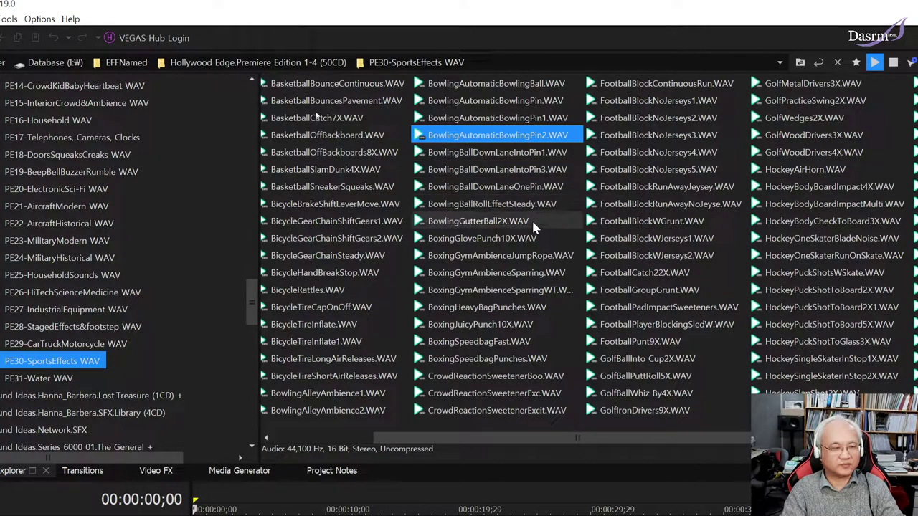
click(504, 224)
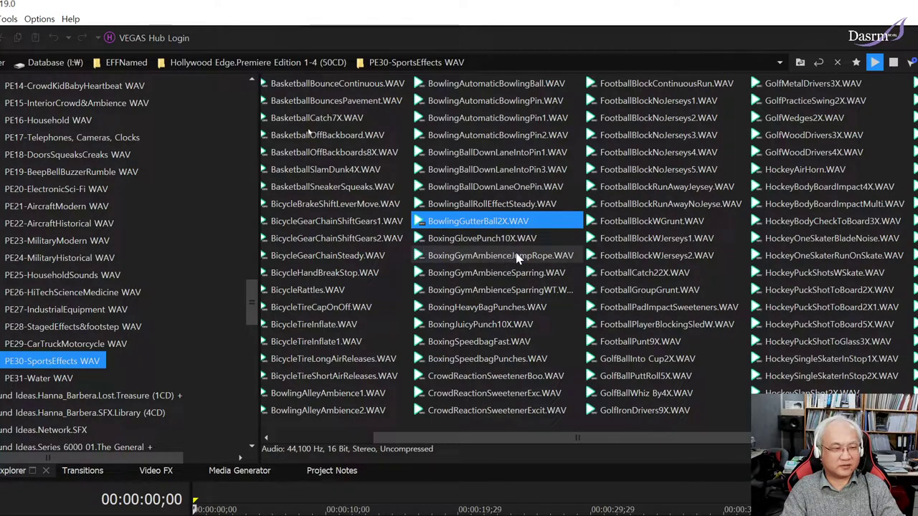
Play BoxingGymAmbienceJumpRope.WAV, then select it again.
click(516, 258)
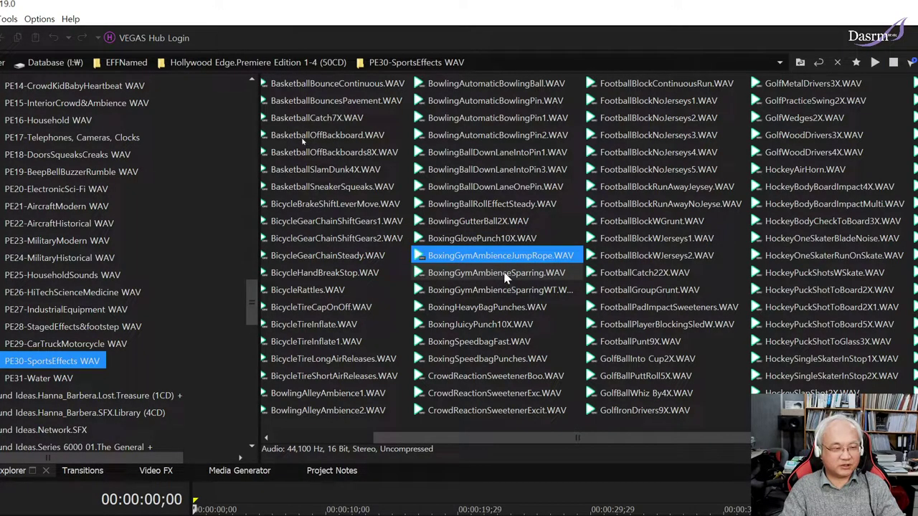
key(space)
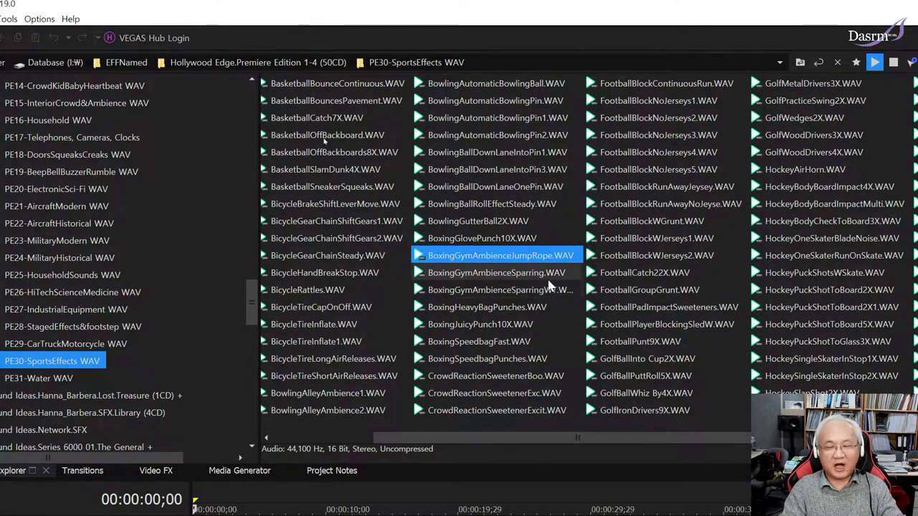
ctrl+click(531, 256)
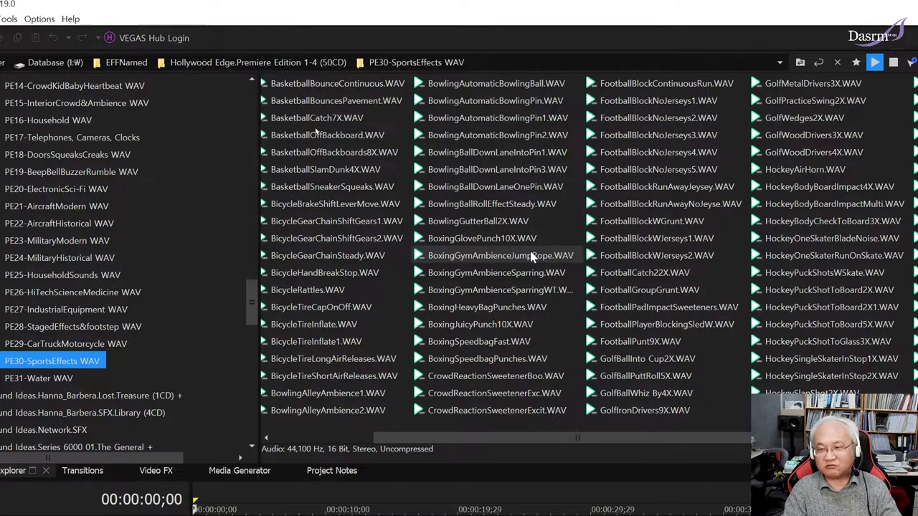
click(531, 257)
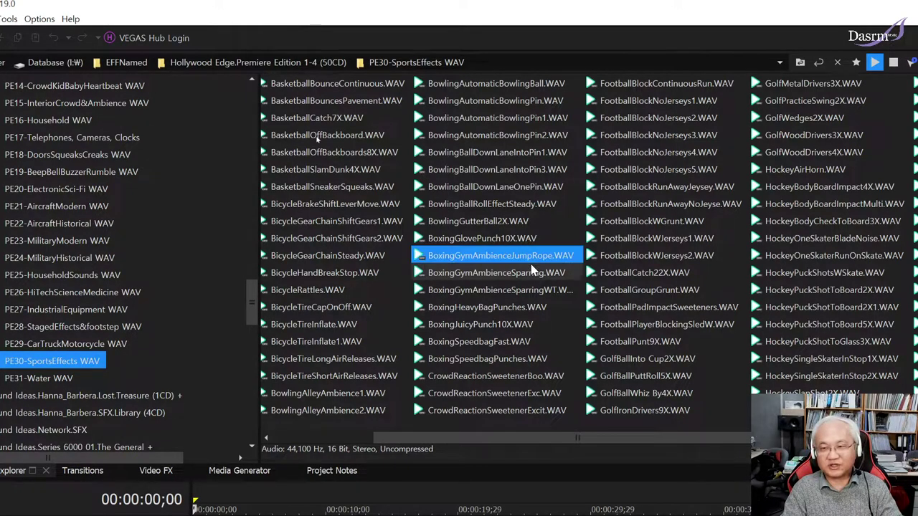
Audition the boxing gym sparring, heavy bag punches and fast speedbag sounds.
click(525, 273)
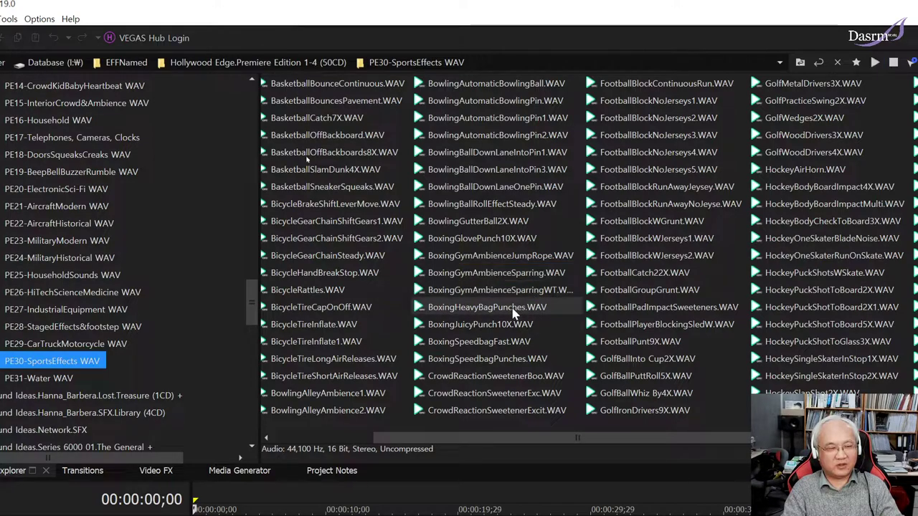
click(515, 308)
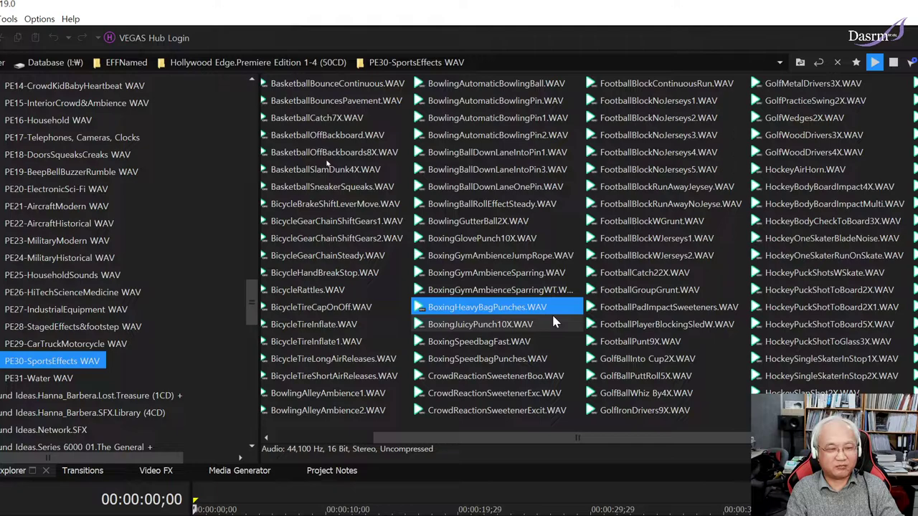
click(506, 344)
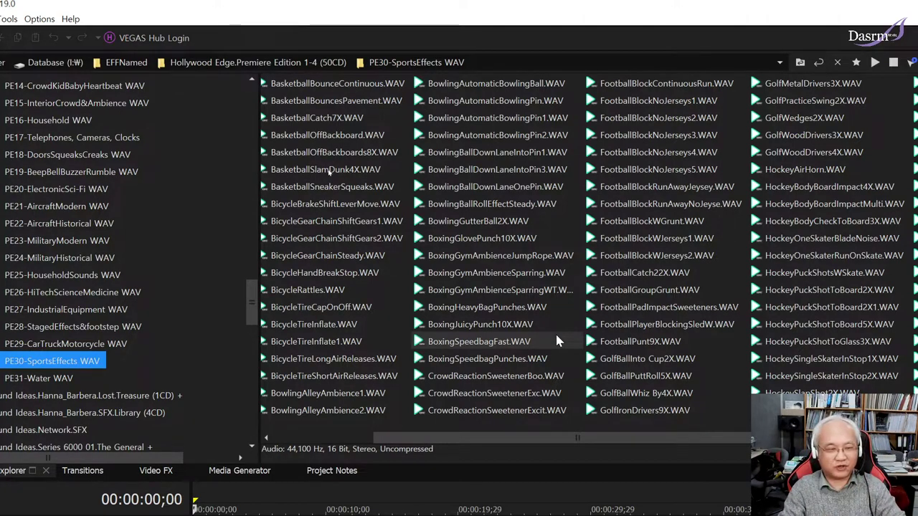
click(556, 336)
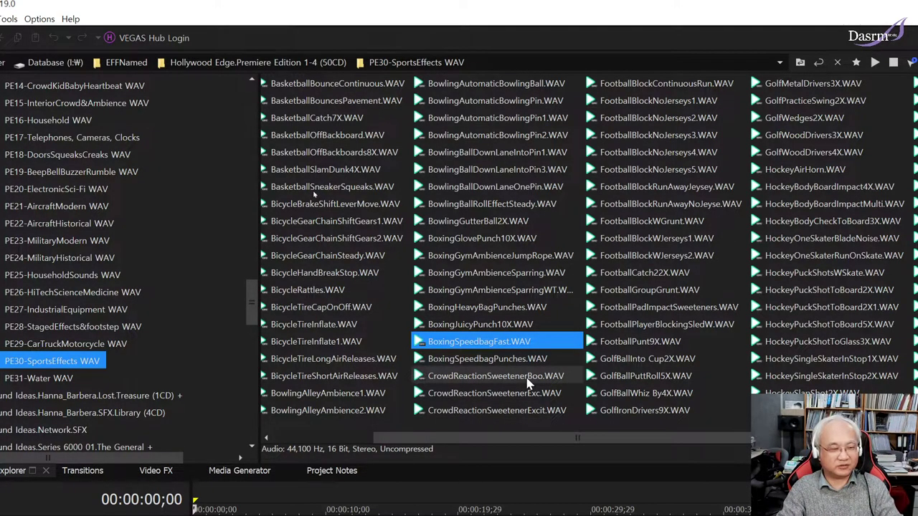
Preview the CrowdReactionSweetenerBoo and CrowdReactionSweetenerExc sounds.
click(527, 380)
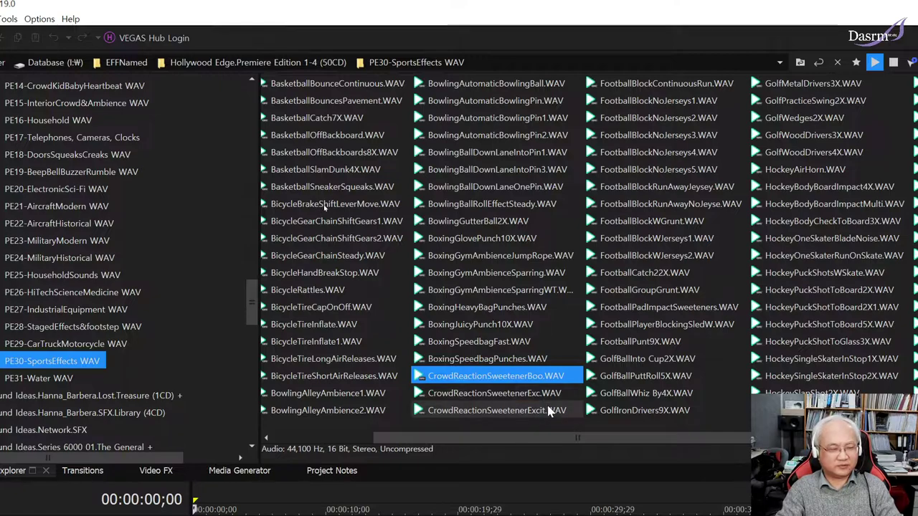
ctrl+click(568, 375)
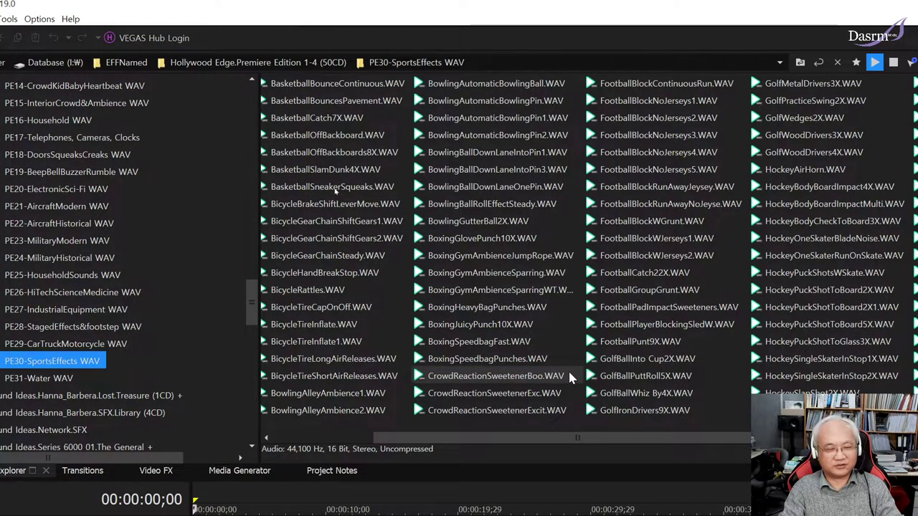
click(568, 375)
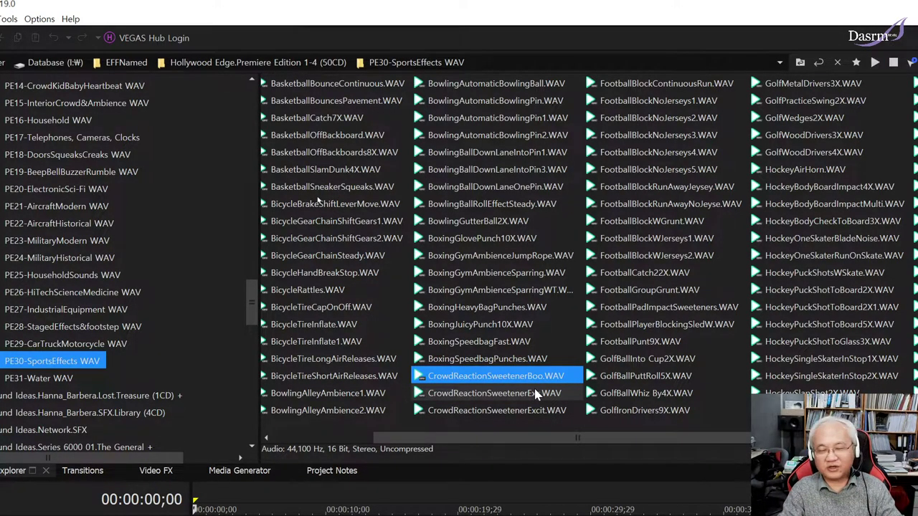
click(564, 393)
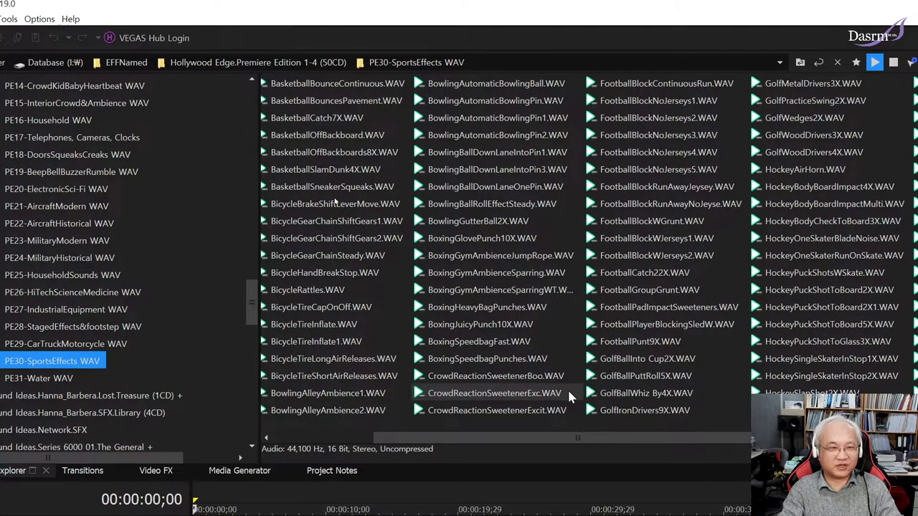
click(568, 392)
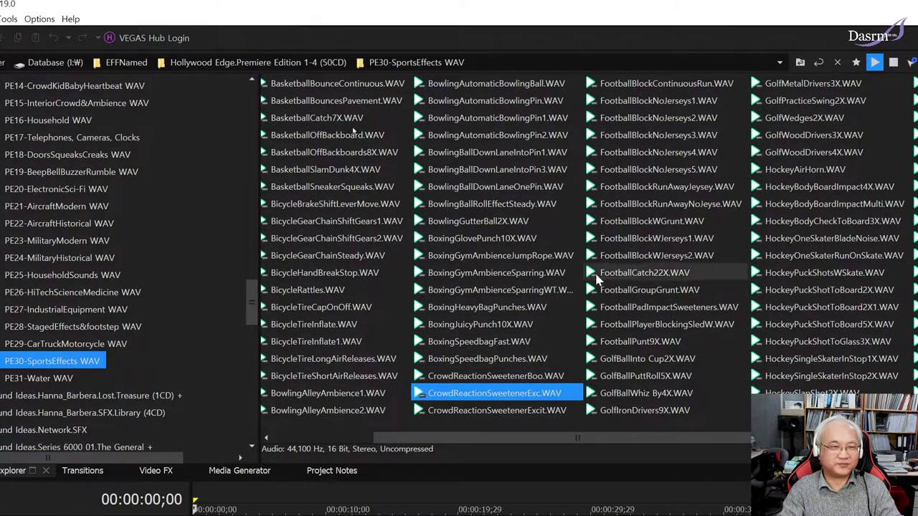
Preview the FootballBlockNoJerseys sounds, RunAway, Catch22X and blocking sled sounds.
click(677, 100)
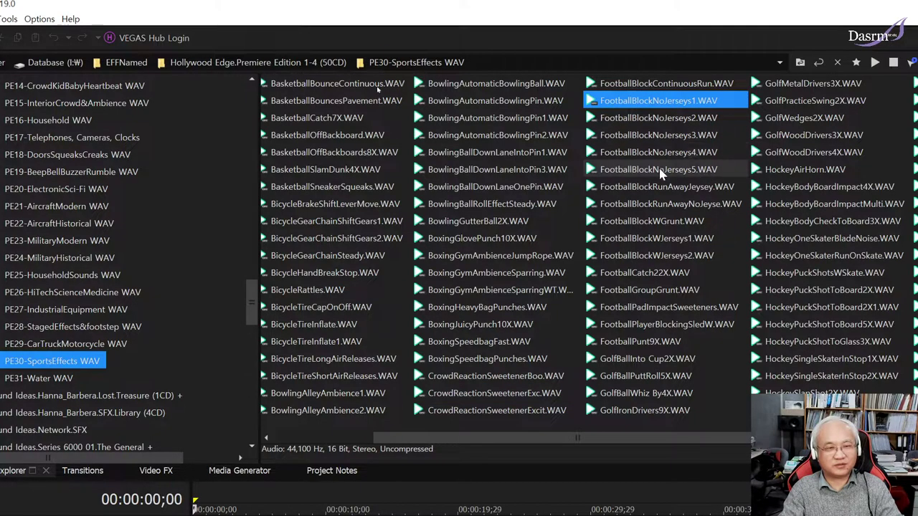
scroll(632, 182, right, 2)
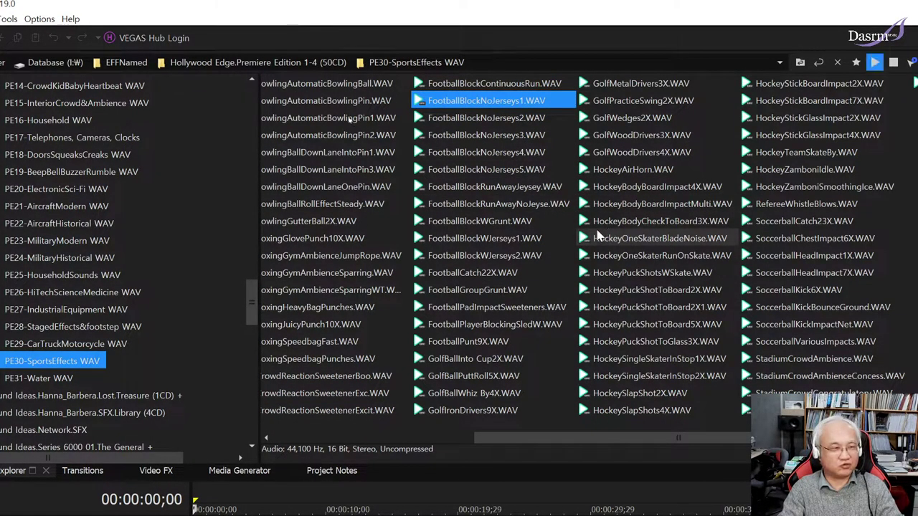
click(502, 117)
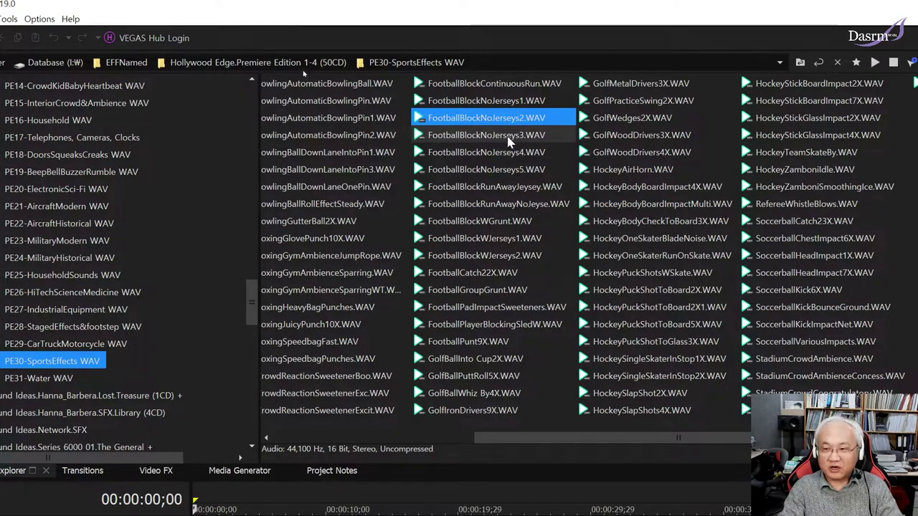
key(Up)
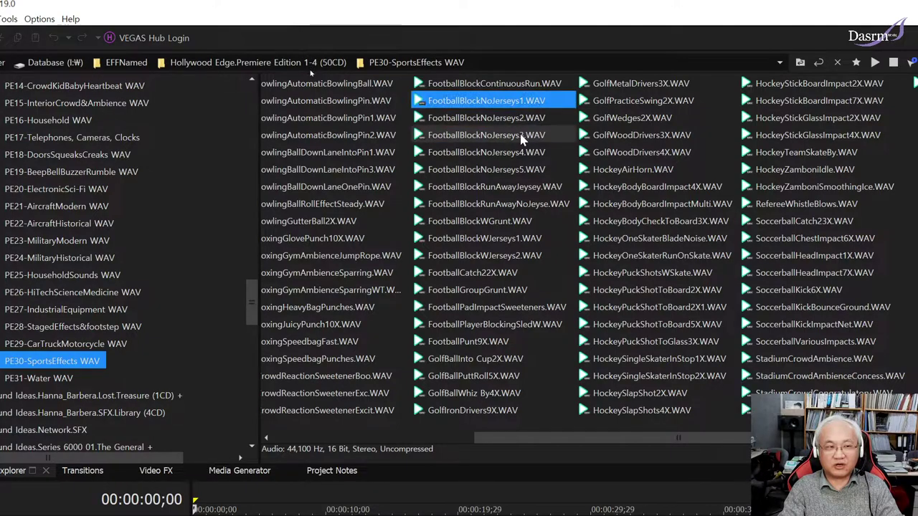
key(space)
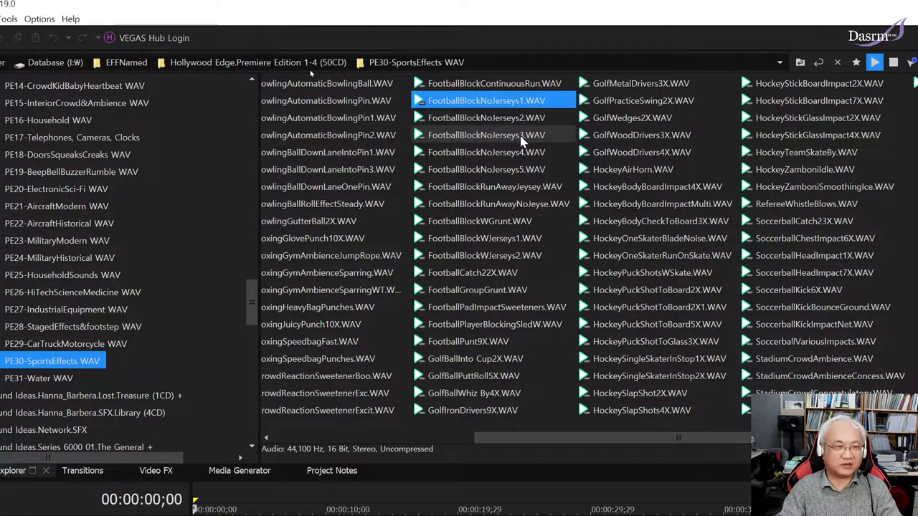
click(522, 139)
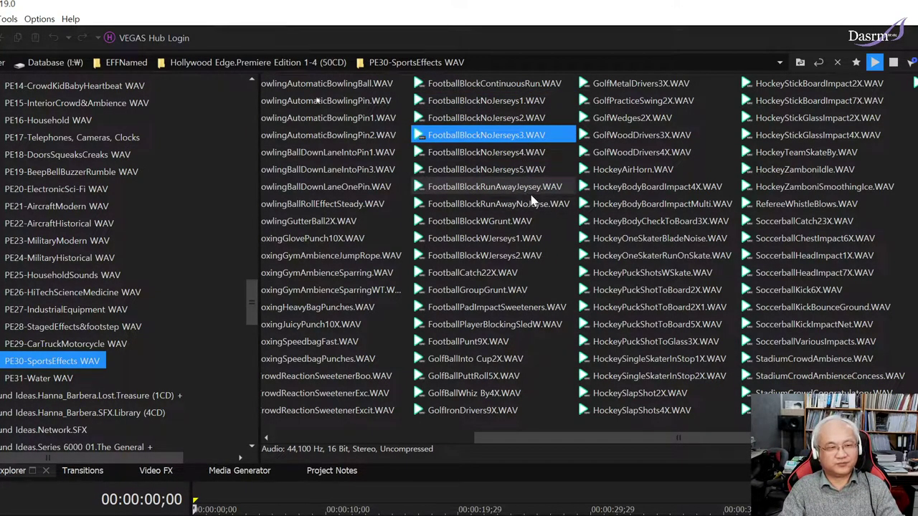
click(515, 172)
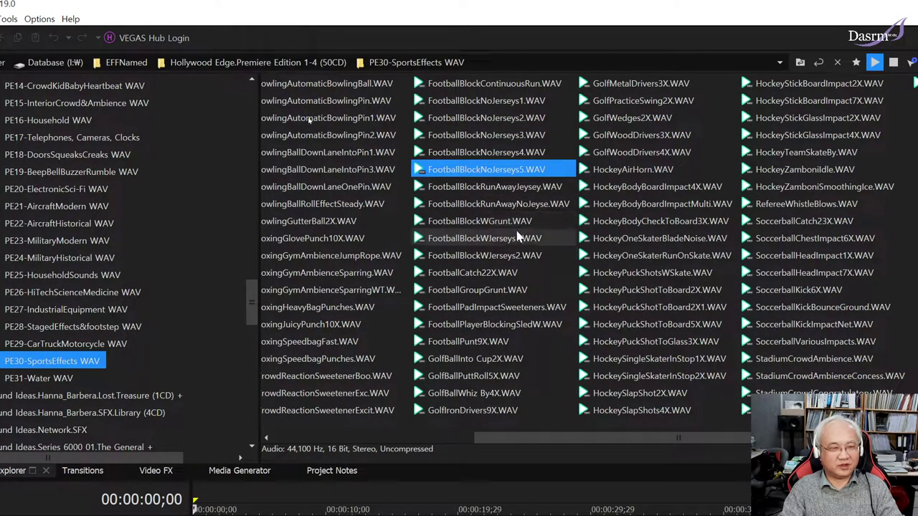
click(501, 188)
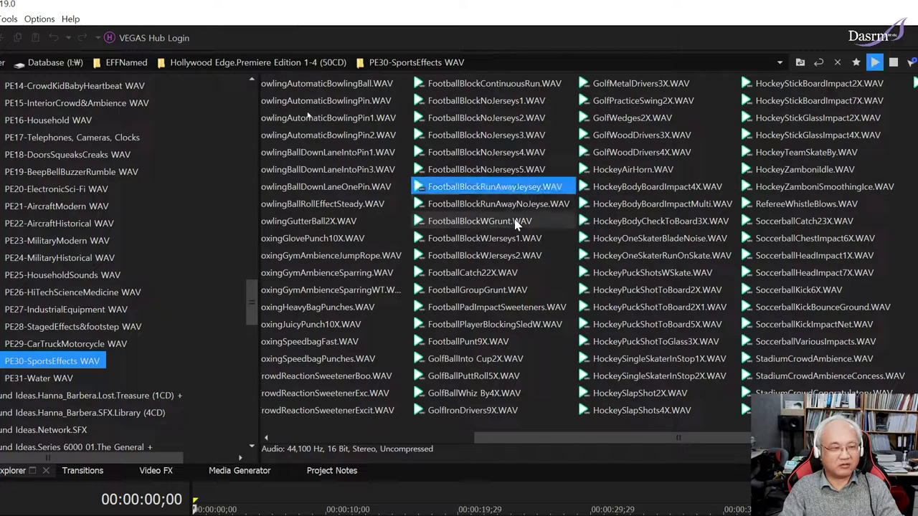
click(499, 275)
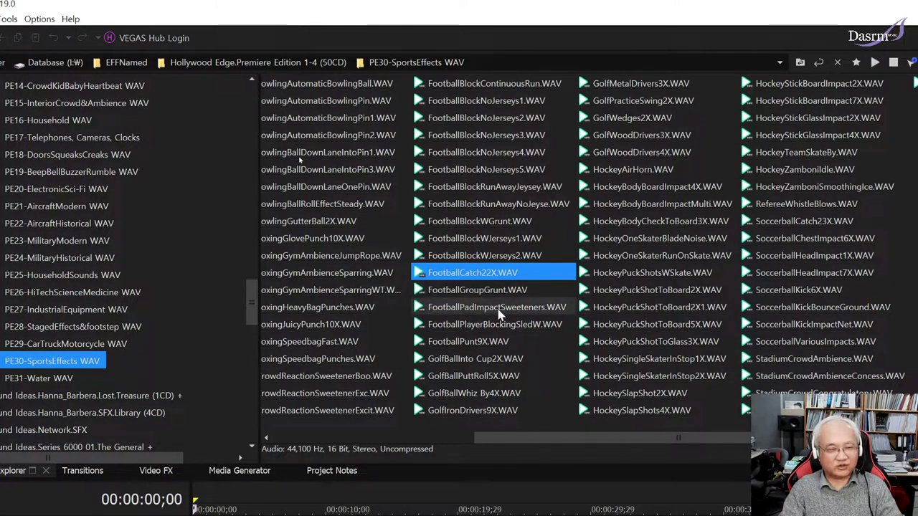
click(510, 325)
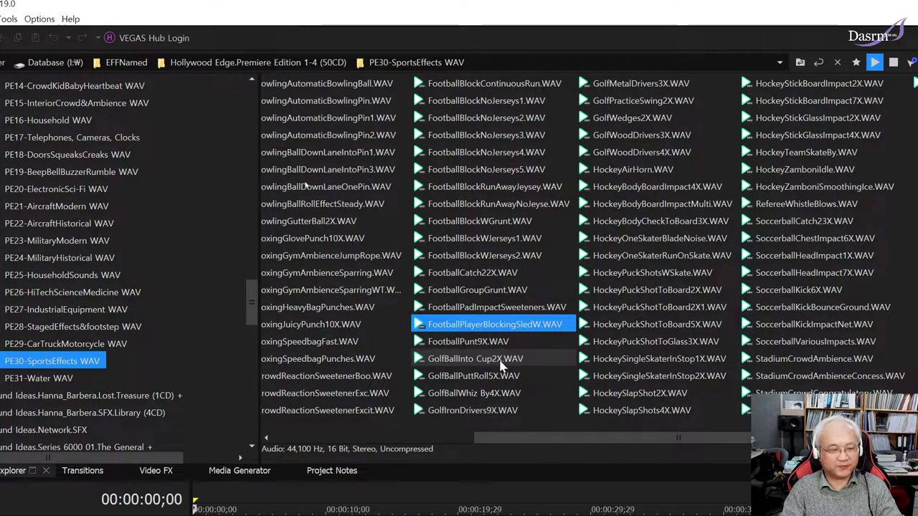
Audition the golf cup, putt roll, iron driver and practice swing sounds, reaching HockeyBodyBoardImpact4X.
click(509, 362)
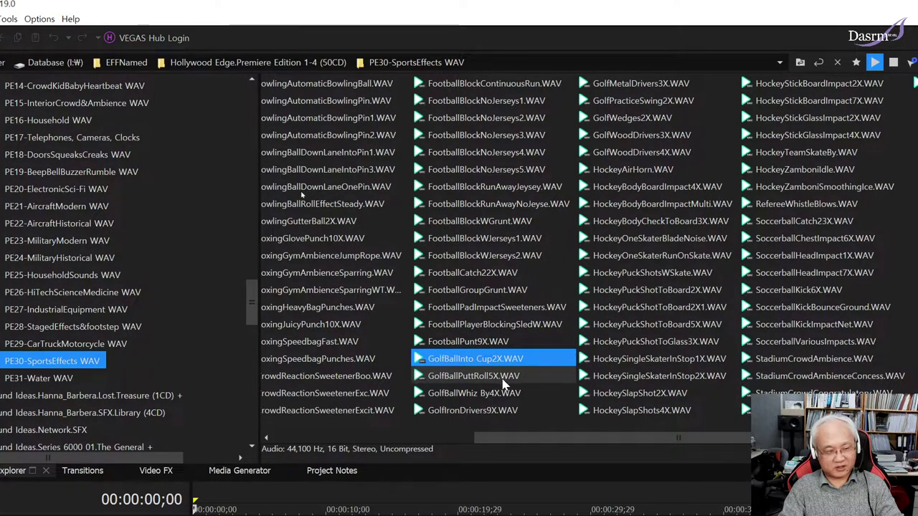
click(494, 379)
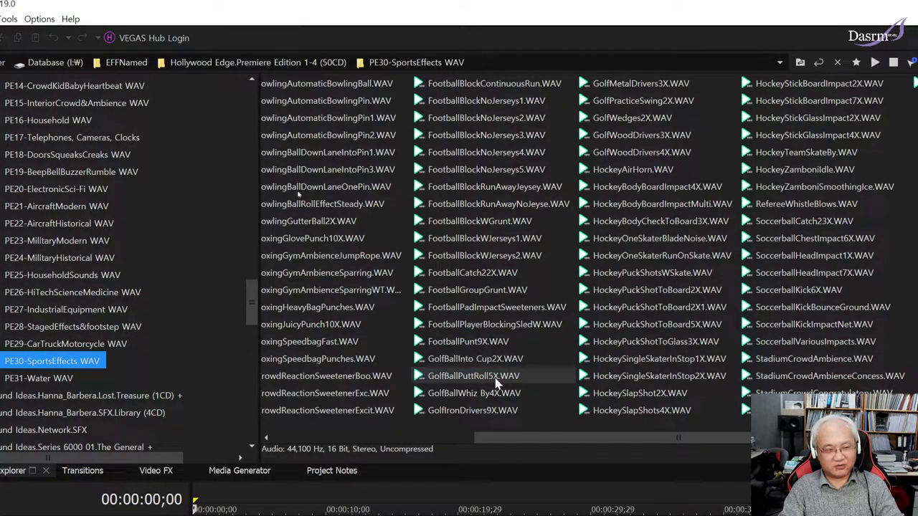
click(532, 380)
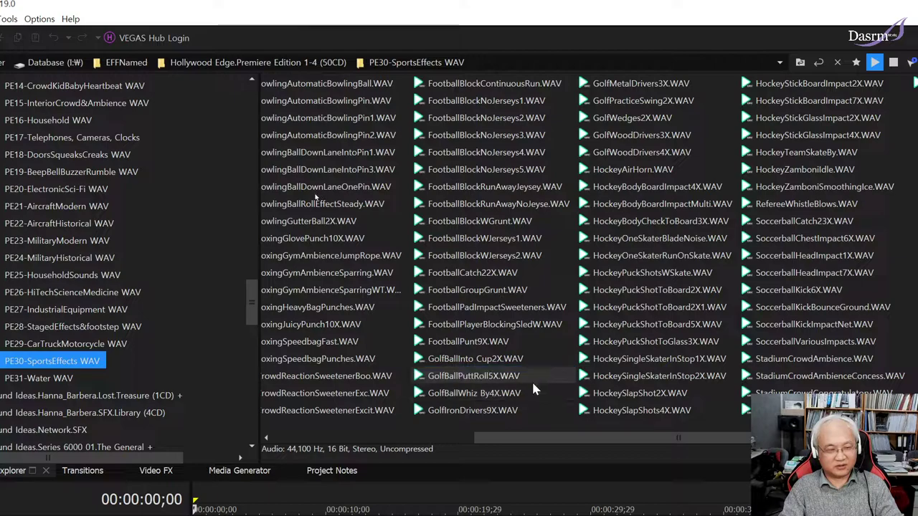
click(495, 410)
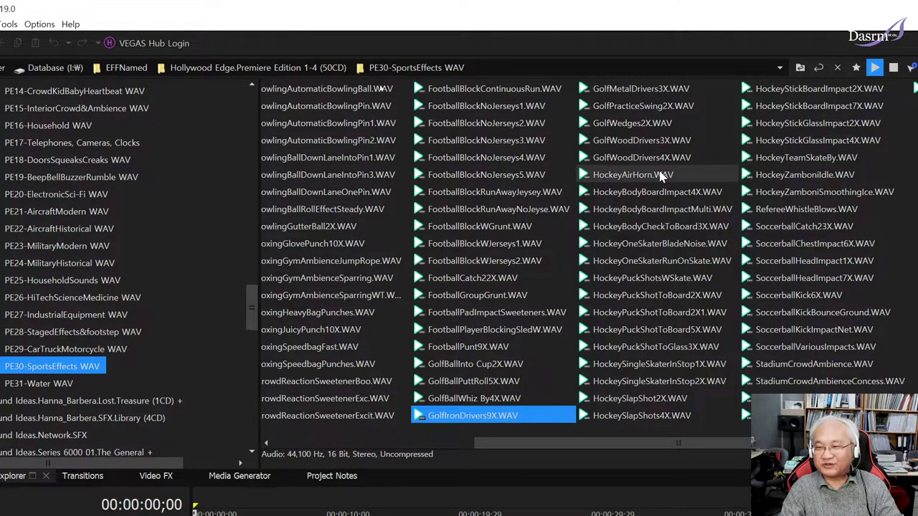
click(674, 107)
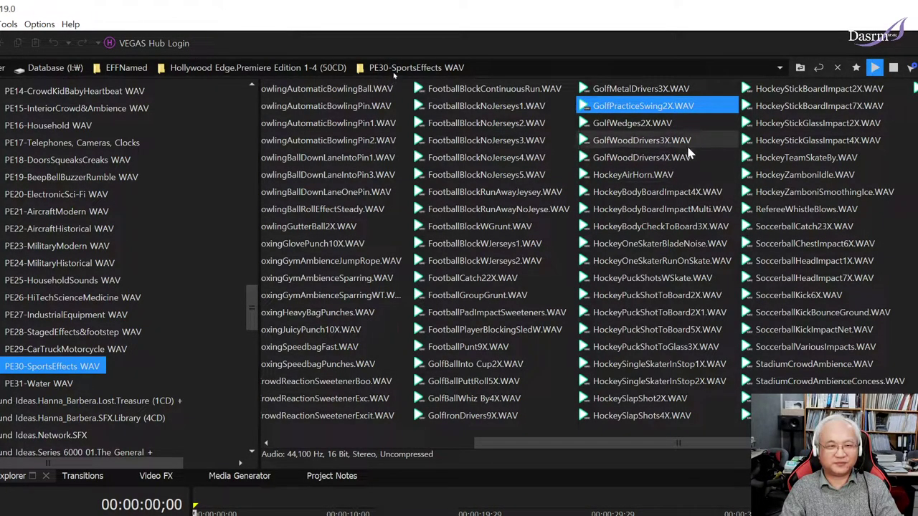
ctrl+click(685, 107)
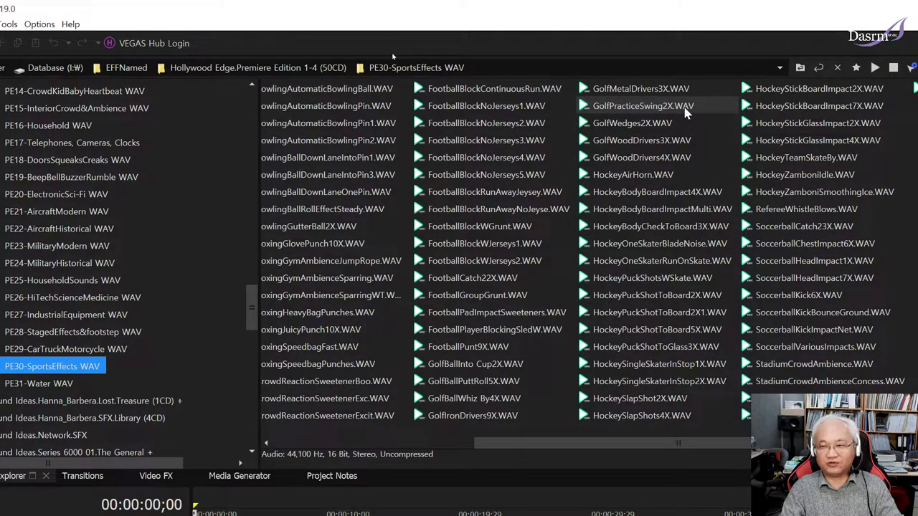
click(685, 108)
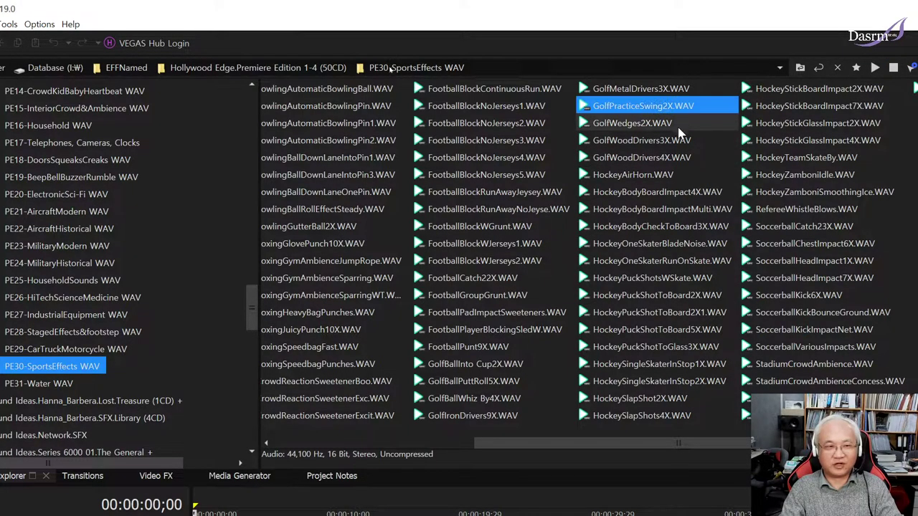
click(663, 193)
Preview the hockey board impacts, body check, skater blade, PuckShotToBoard2X1 and SingleSkaterInStop1X.
scroll(645, 210, right, 1)
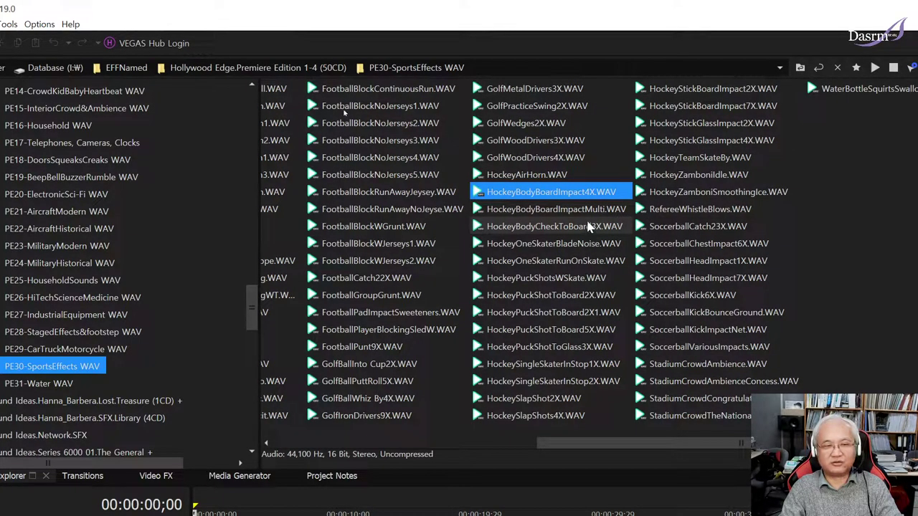
key(space)
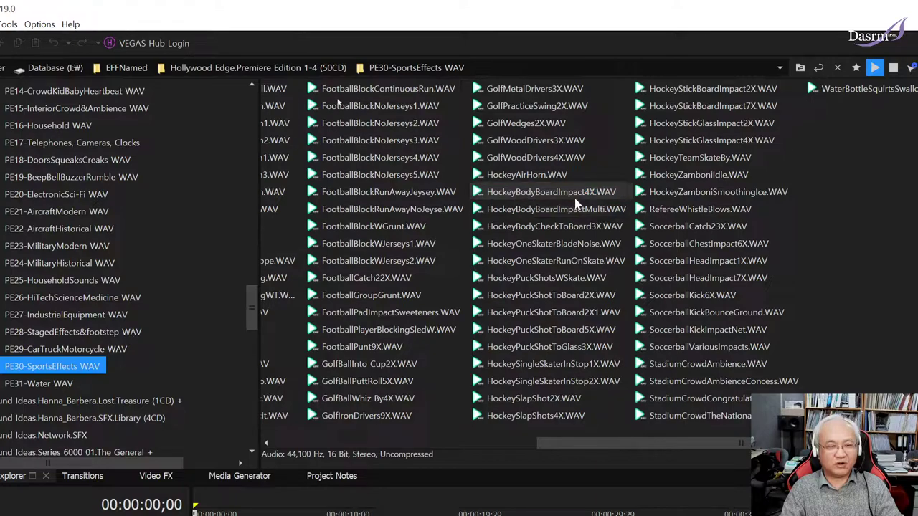
click(581, 209)
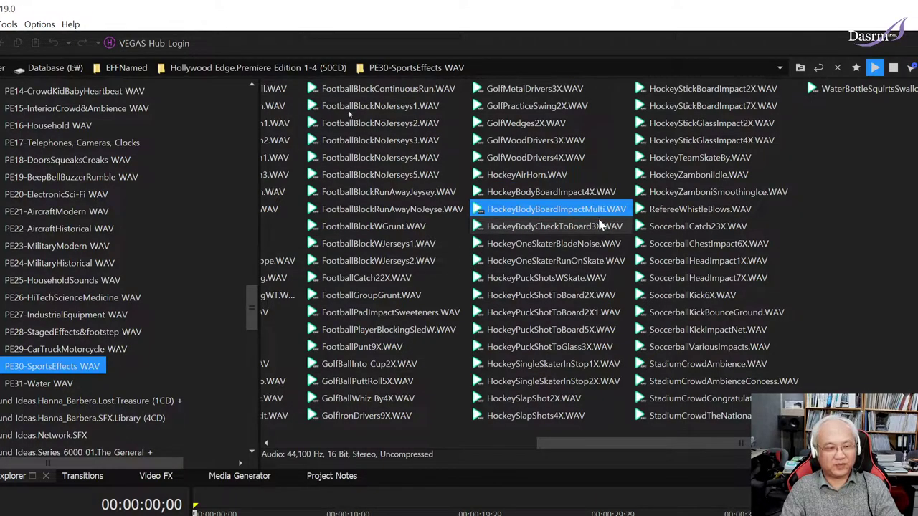
click(570, 226)
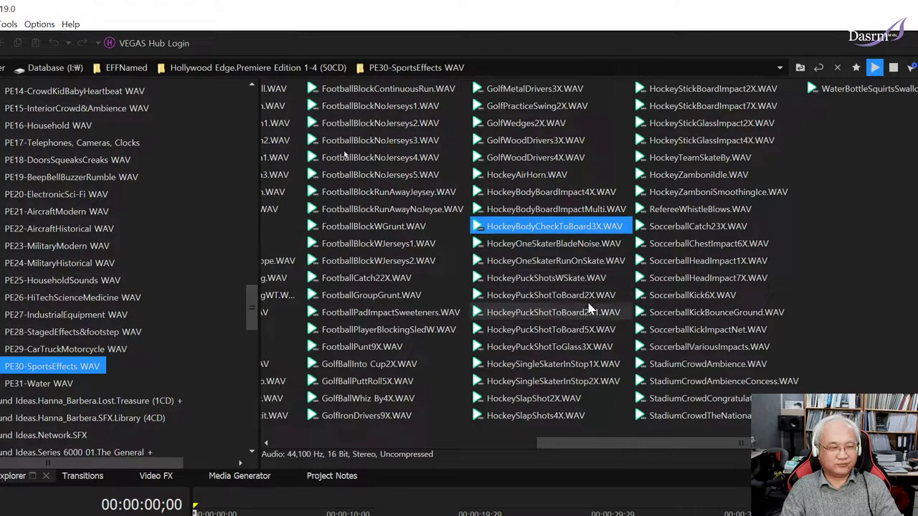
click(579, 243)
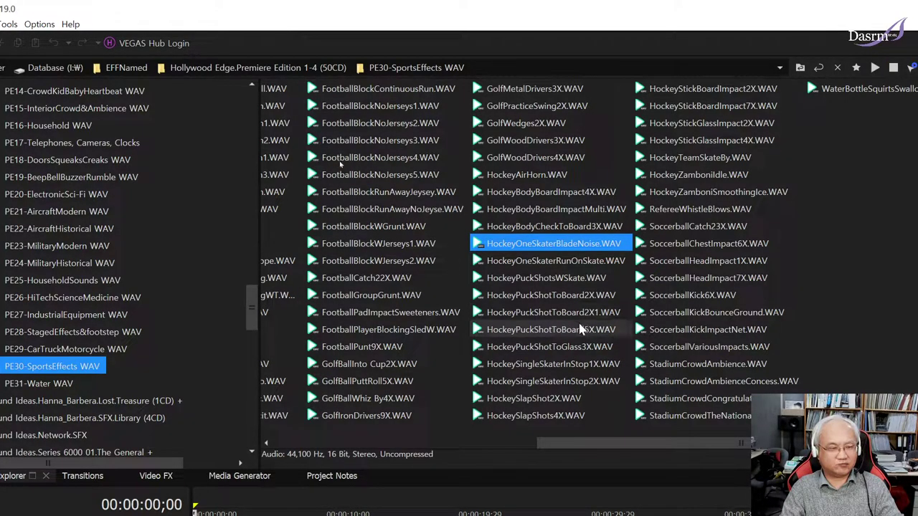
click(563, 317)
click(563, 316)
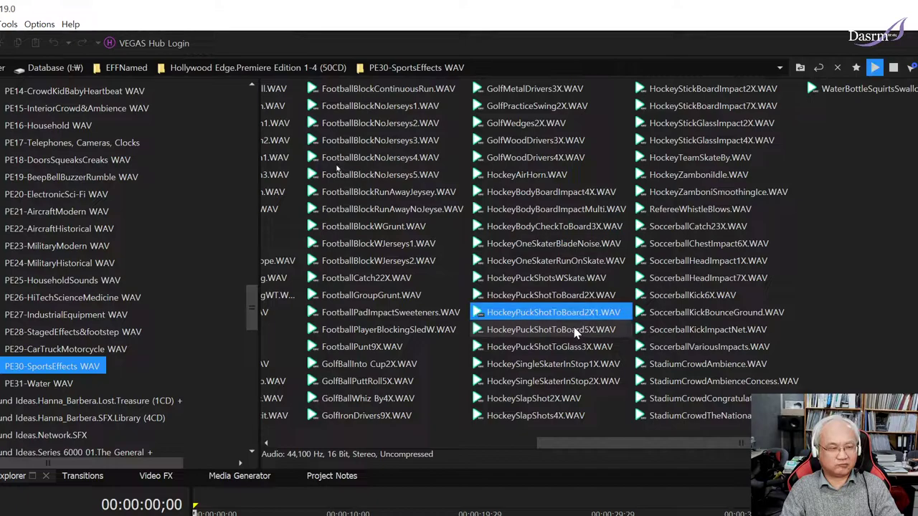
click(567, 363)
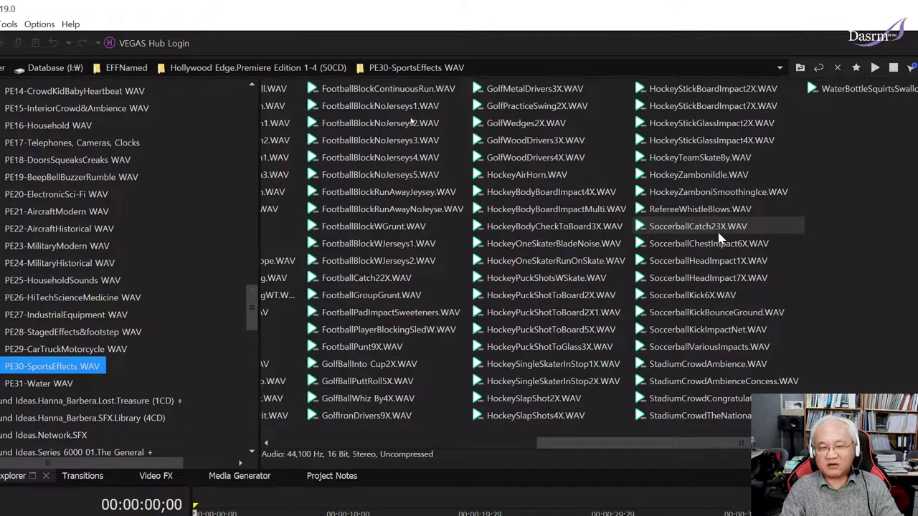
Audition the soccerball catch, chest, head impact, kick and net impact sounds.
click(718, 234)
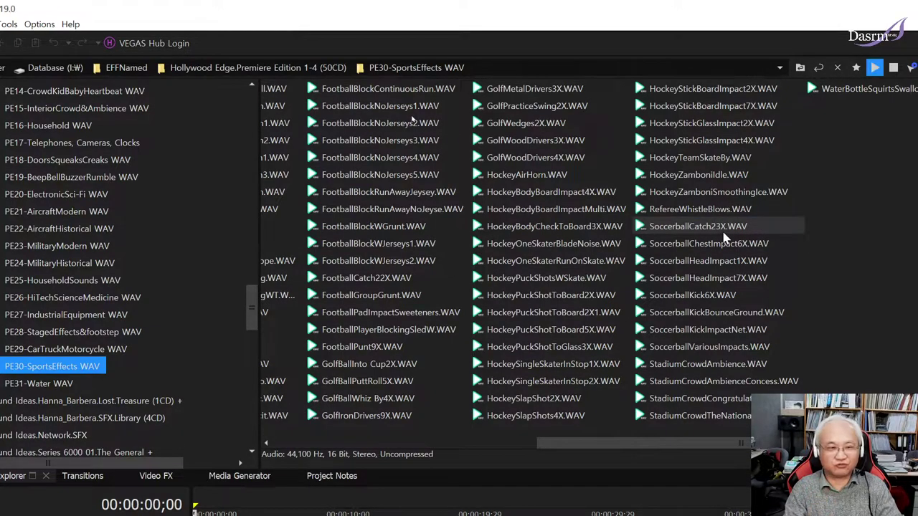
click(721, 234)
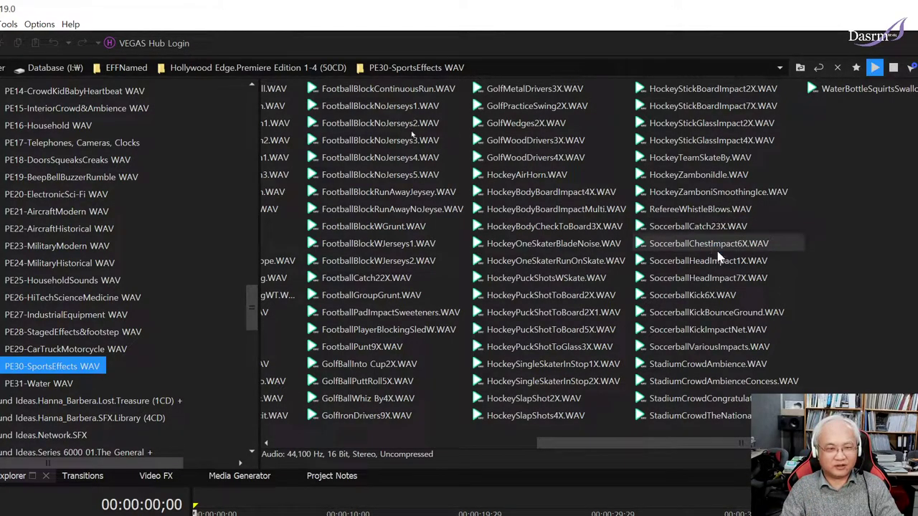
click(718, 250)
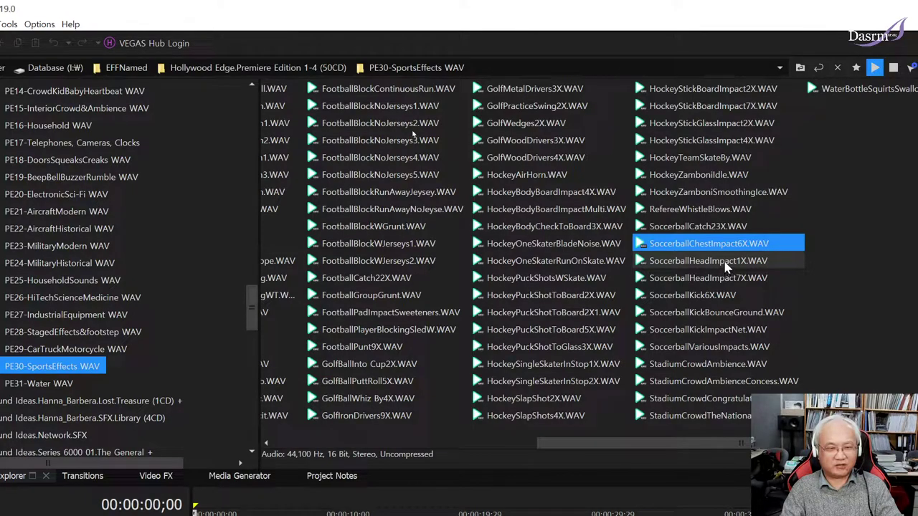
click(726, 263)
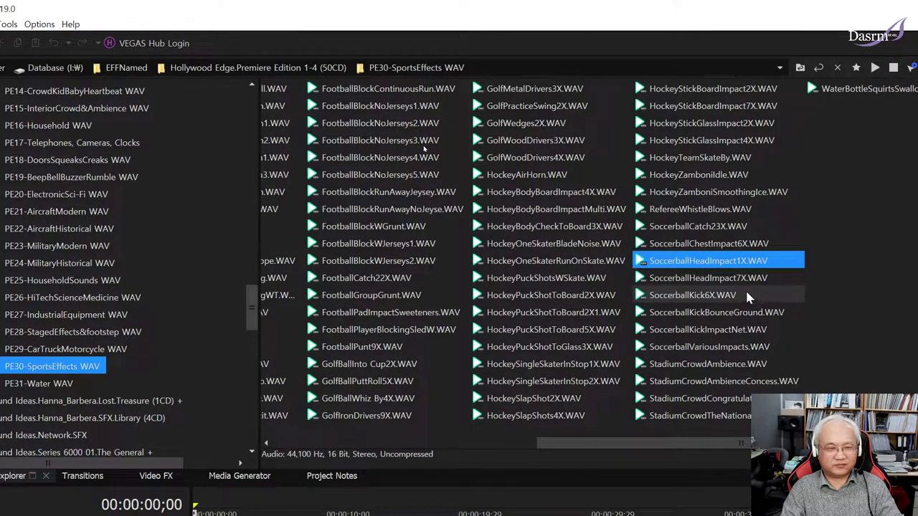
click(726, 284)
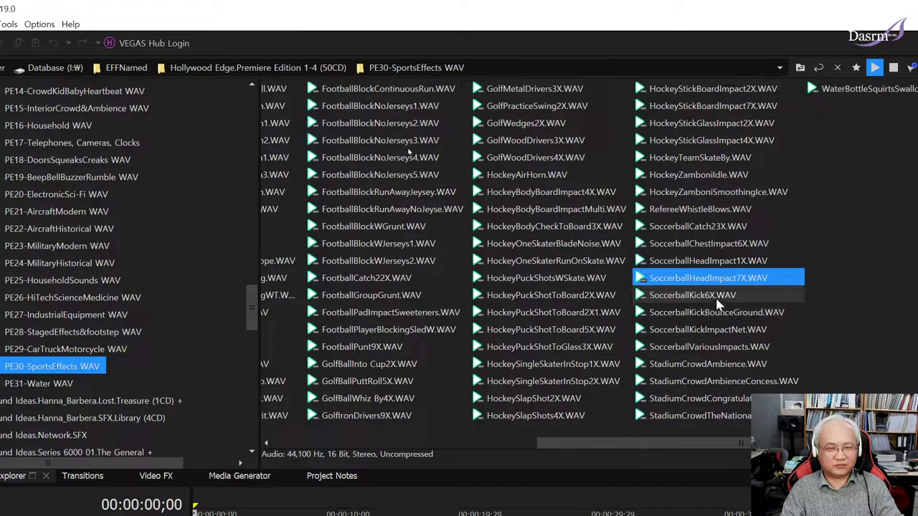
click(716, 297)
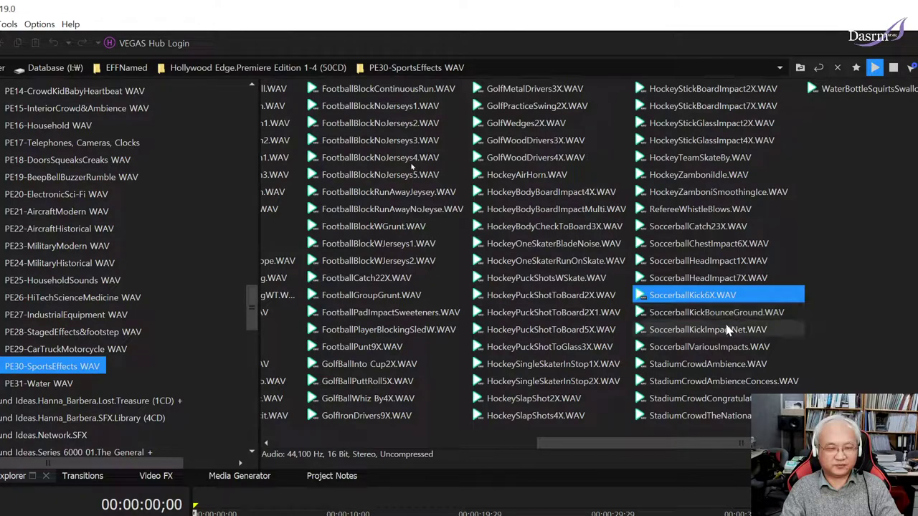
click(726, 331)
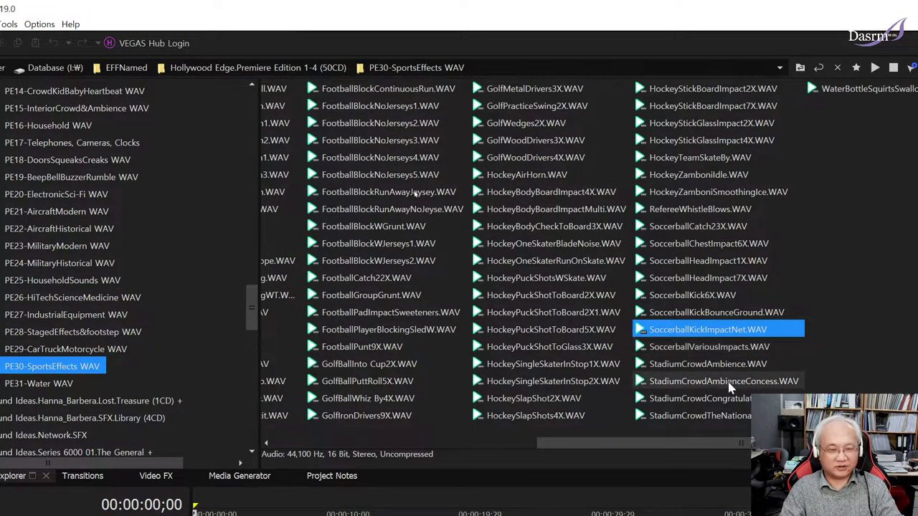
Preview StadiumCrowdAmbience, StadiumCrowdTheNationalAnth and WaterBottleSquirtsSwallows.WAV.
key(Down)
key(Down)
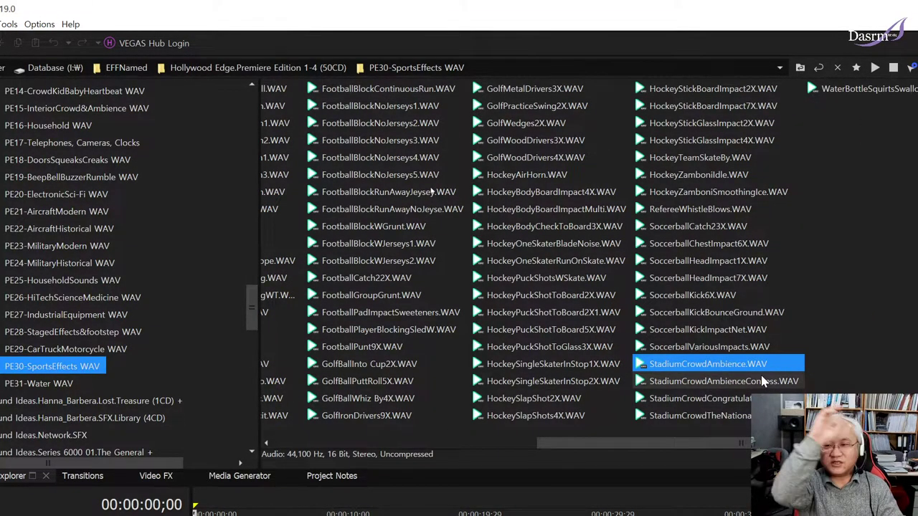
key(Up)
key(Down)
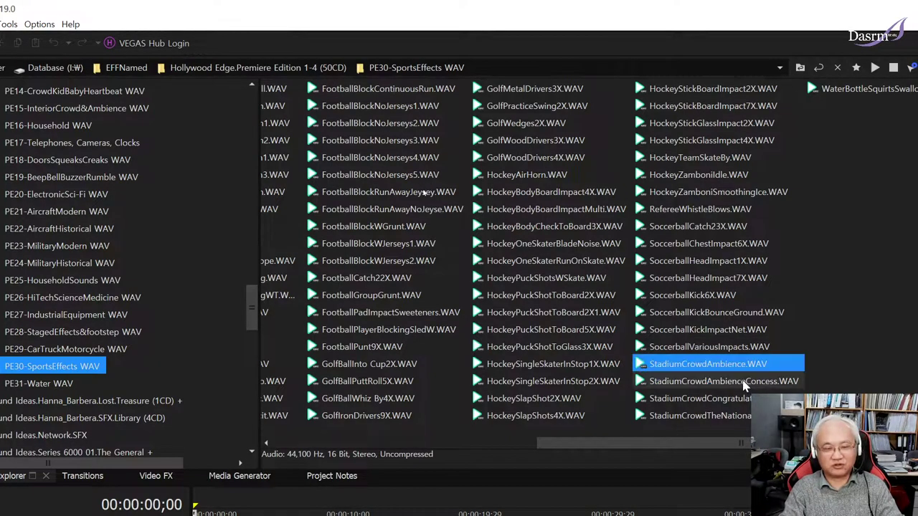
key(space)
click(781, 369)
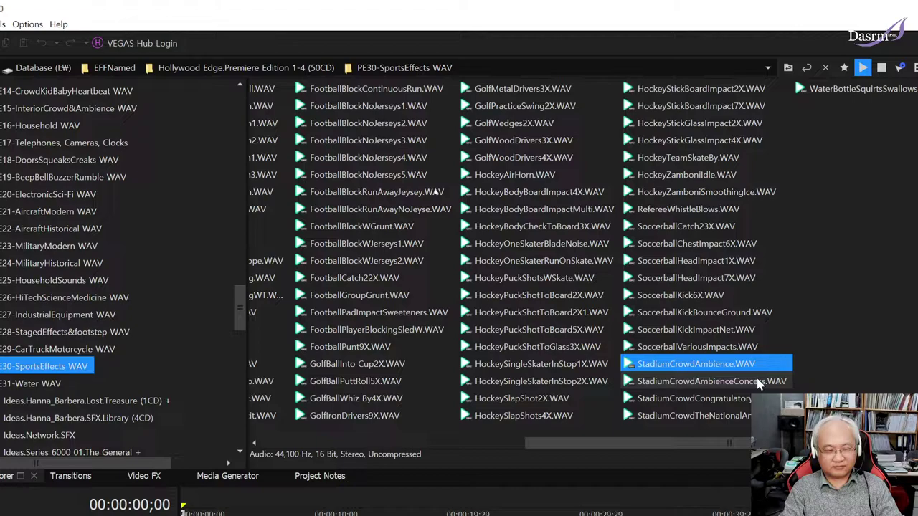
click(733, 405)
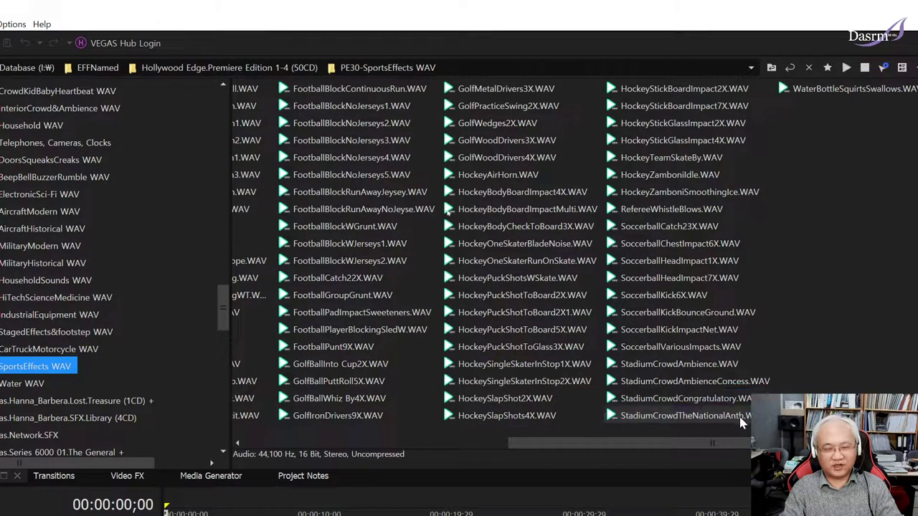
click(722, 422)
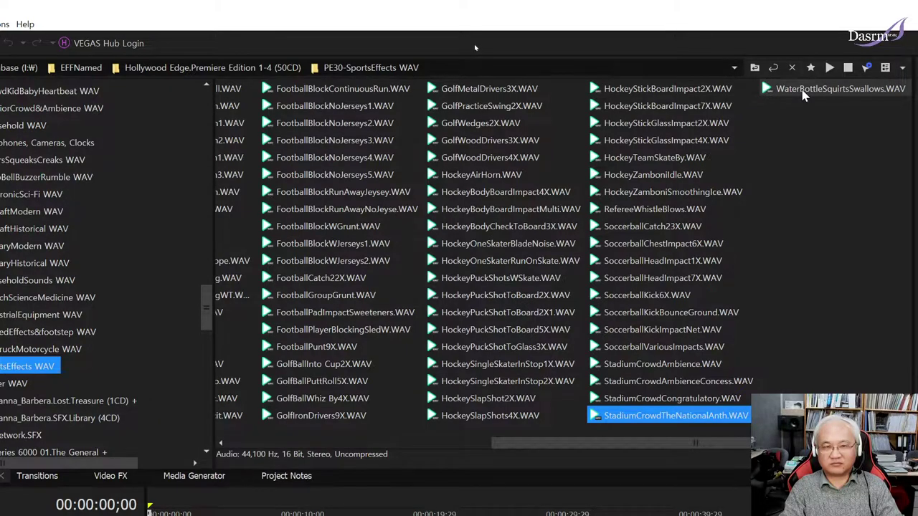
click(803, 92)
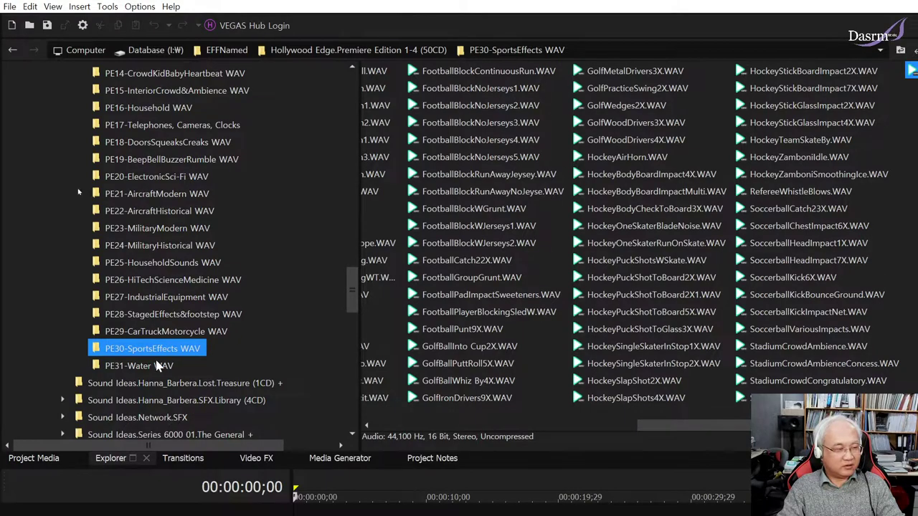
Open the PE31-Water WAV folder and preview BodyFallIntoWater1 and BodyFallIntoWater2.
click(157, 366)
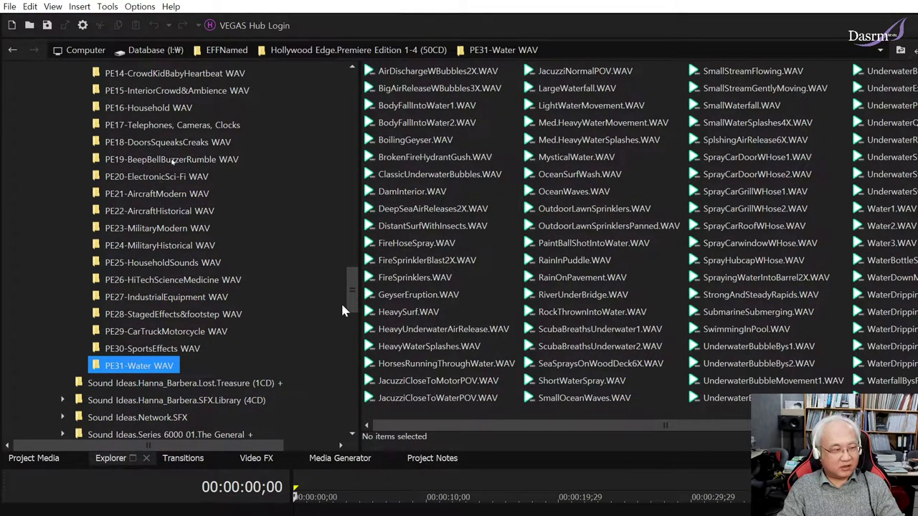
drag(356, 295, 358, 291)
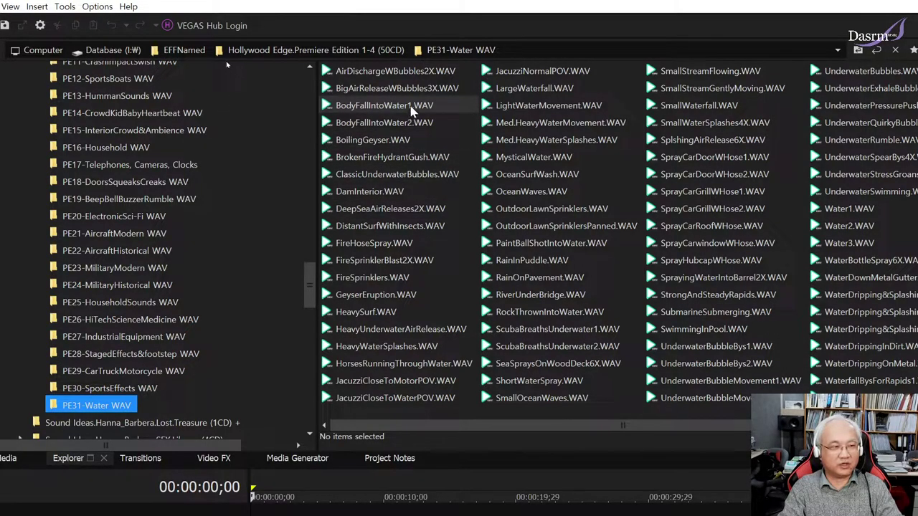
click(409, 107)
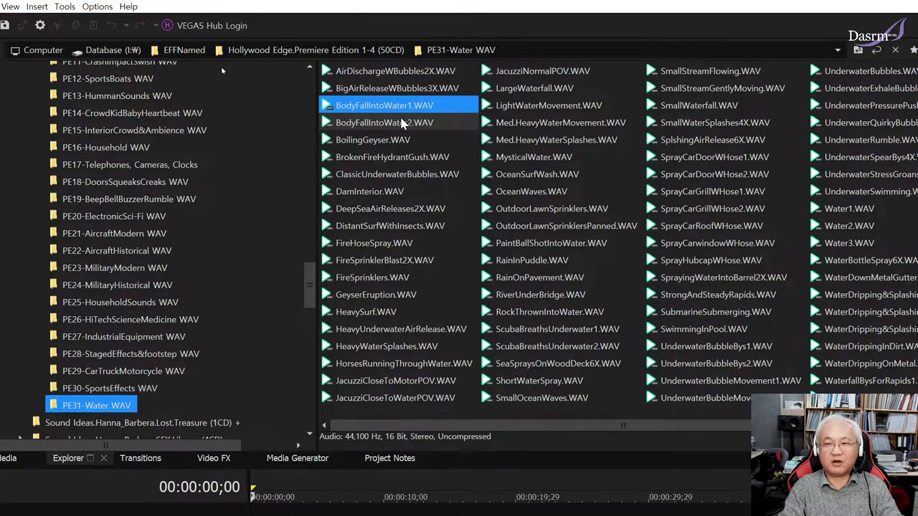
click(408, 123)
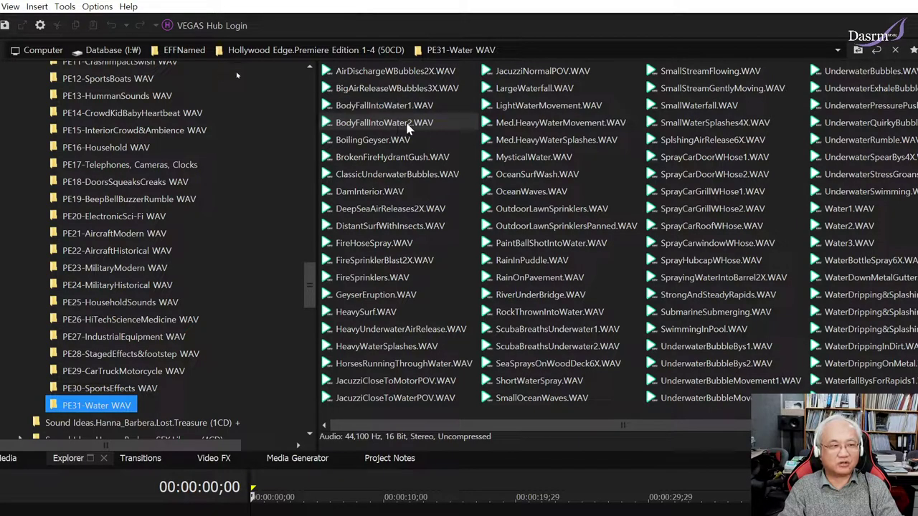
key(Up)
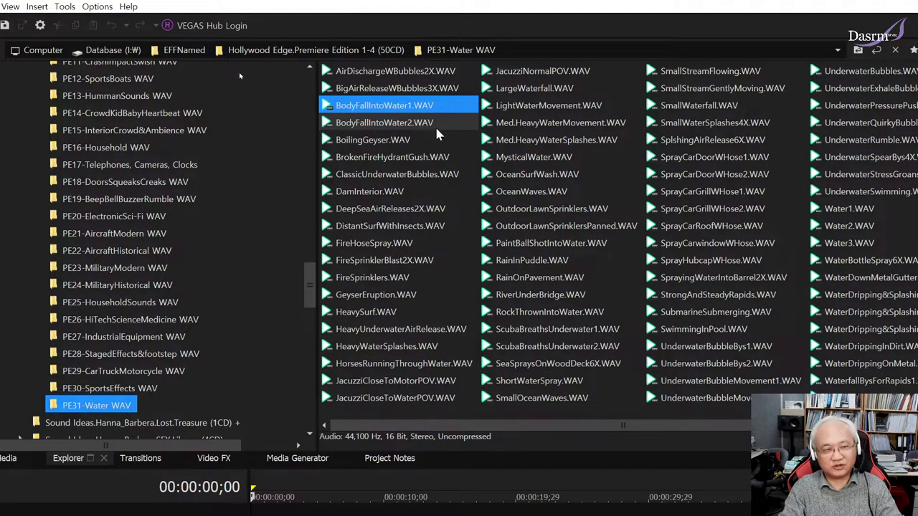
click(407, 125)
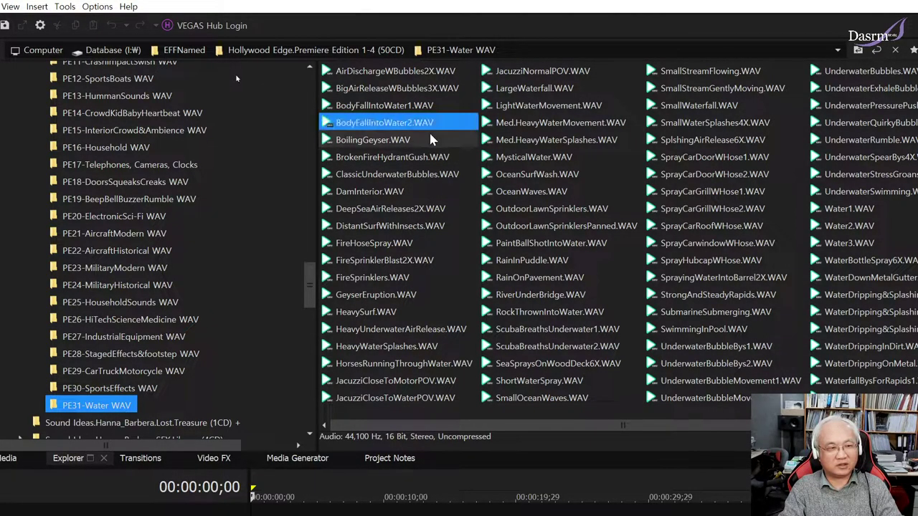
click(442, 127)
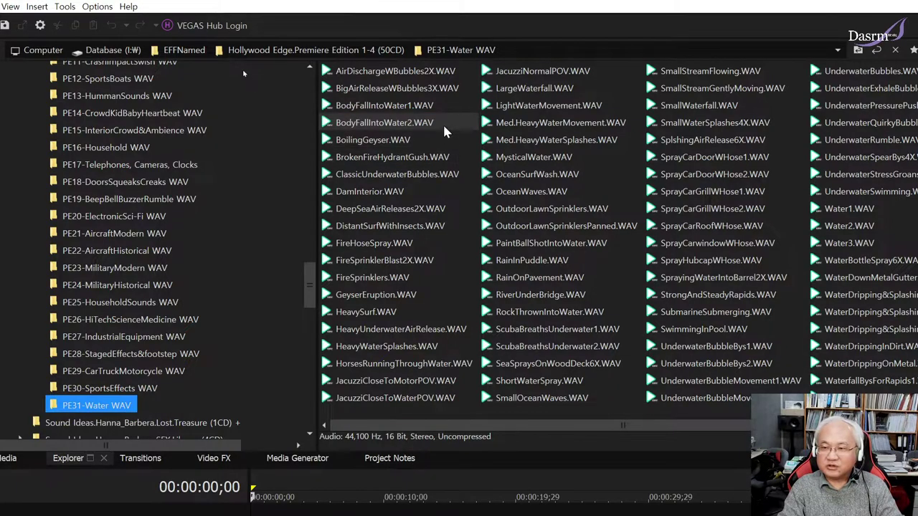
Preview BigAirReleaseWBubbles3X, BrokenFireHydrantGush, DamInterior, DeepSeaAirReleases2X and ClassicUnderwaterBubbles.
click(439, 127)
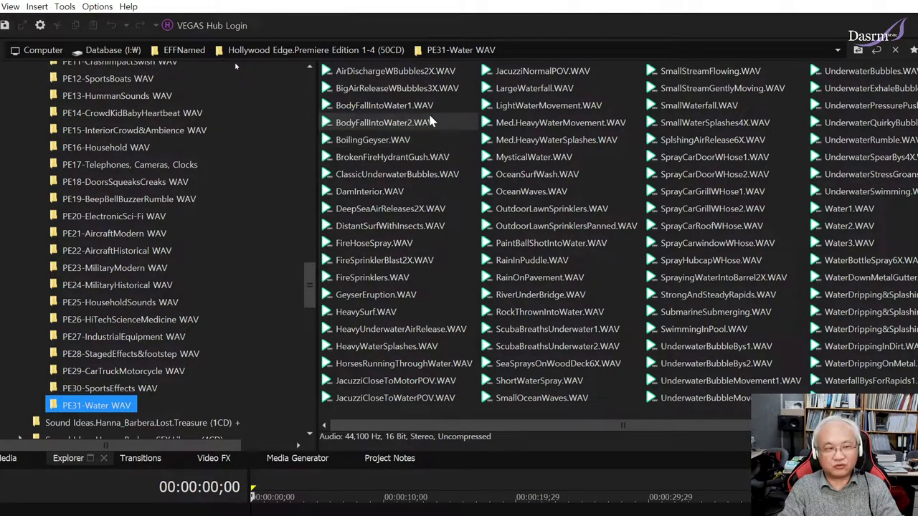
click(425, 88)
click(447, 98)
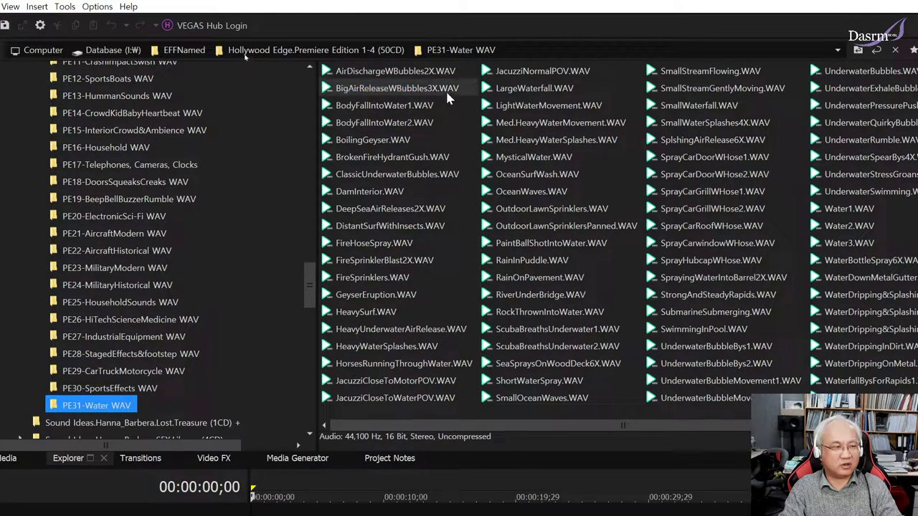
click(449, 92)
click(426, 158)
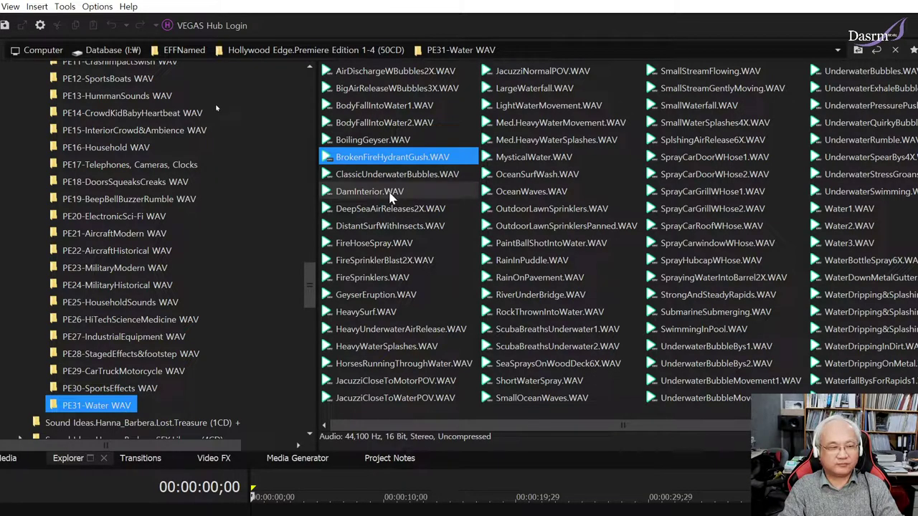
click(391, 195)
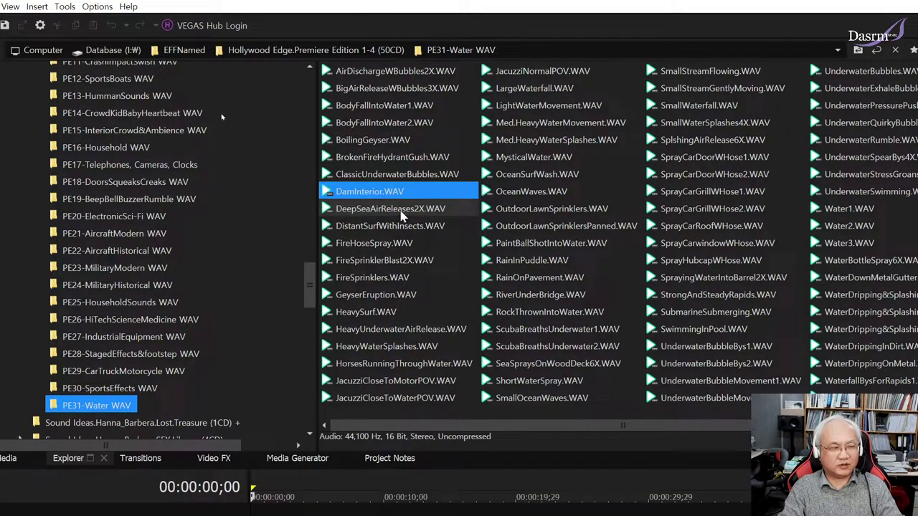
click(401, 211)
key(Up)
key(Up)
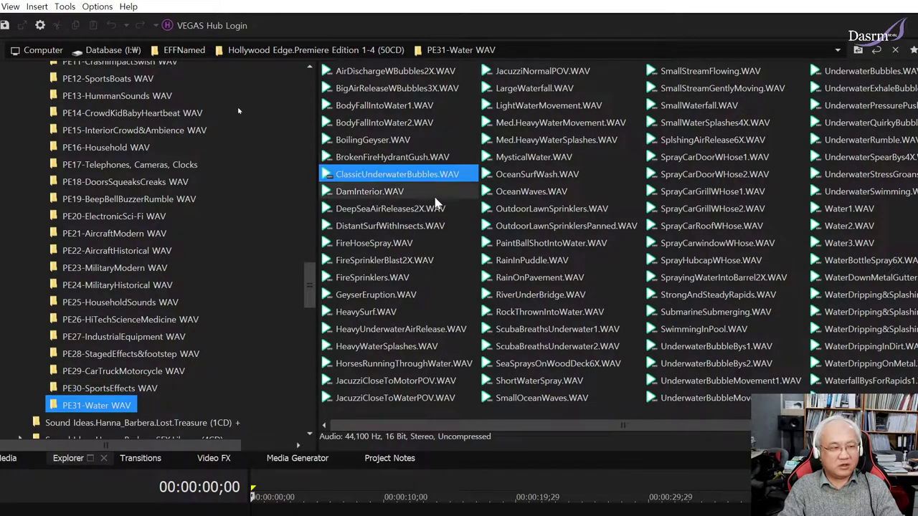
ctrl+click(391, 183)
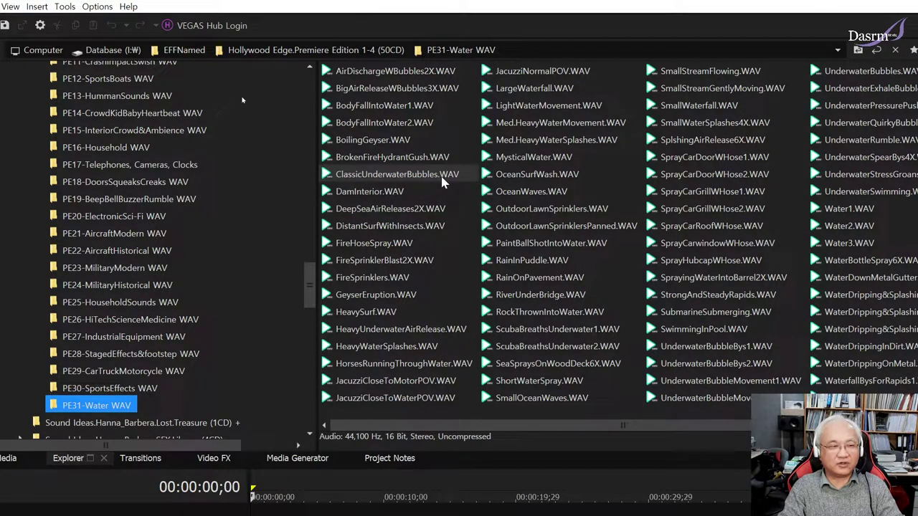
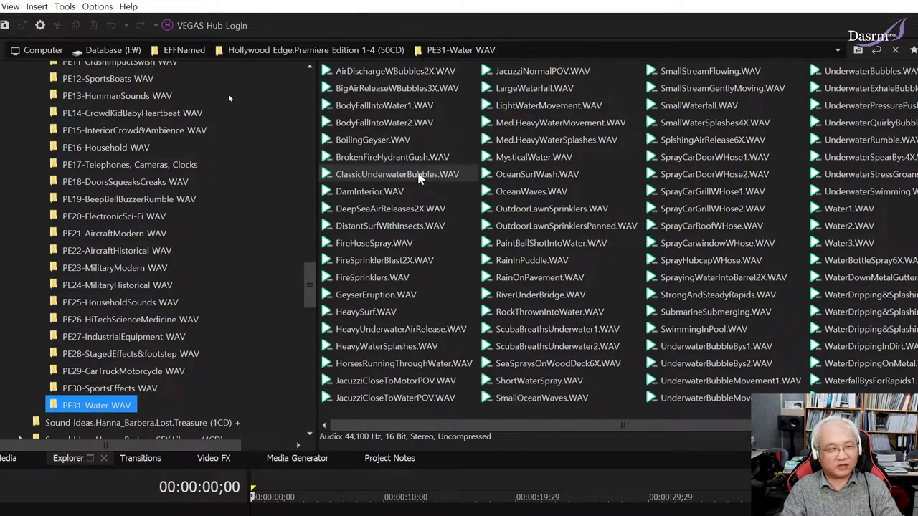
Preview ClassicUnderwaterBubbles, DeepSeaAirReleases2X and DistantSurfWithInsects from the PE31-Water folder.
click(347, 182)
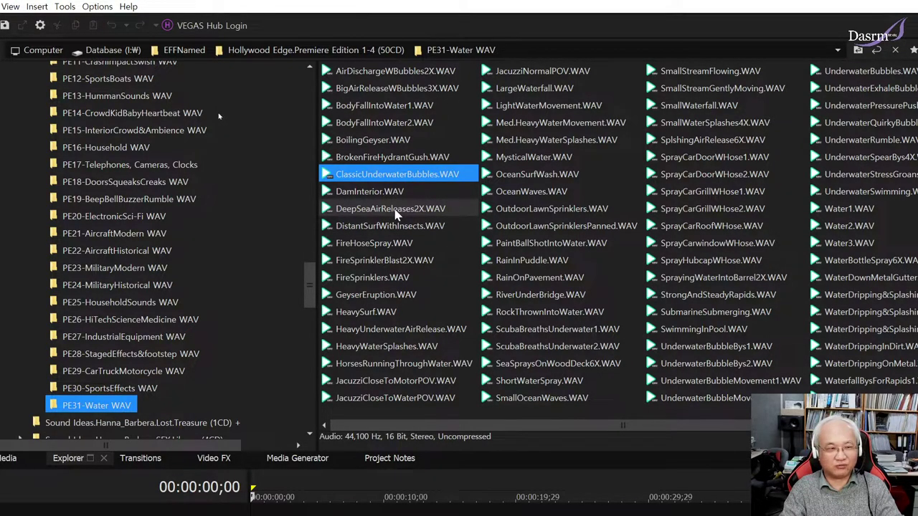
click(395, 209)
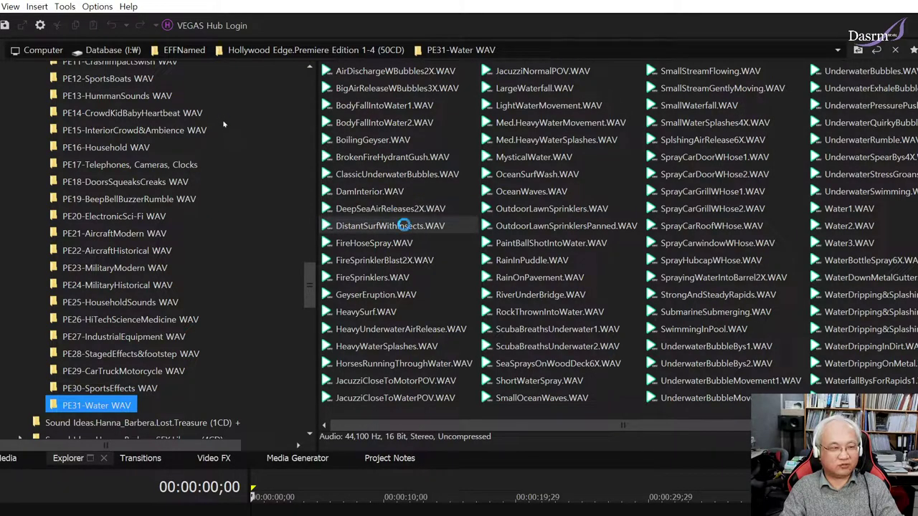
click(405, 231)
click(421, 230)
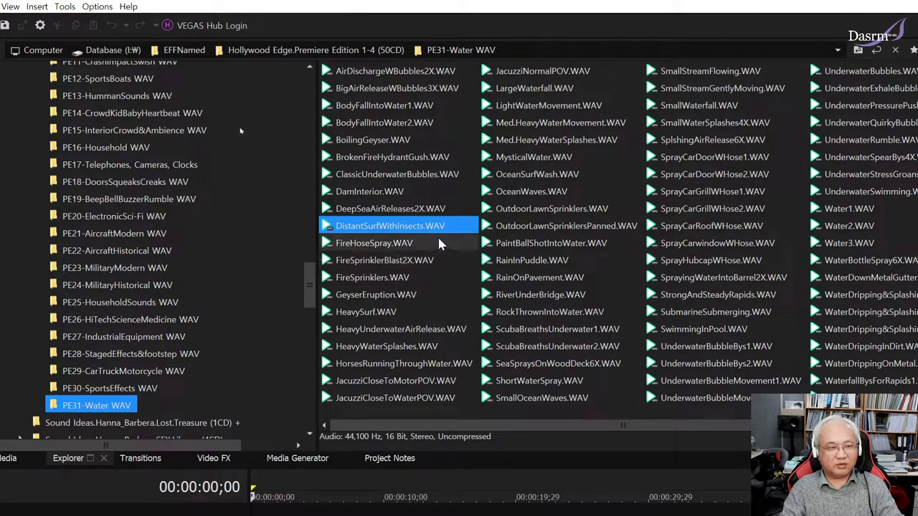
Audition FireHoseSpray, FireSprinklerBlast2X (played twice), FireSprinklers and HeavySurf.
click(392, 244)
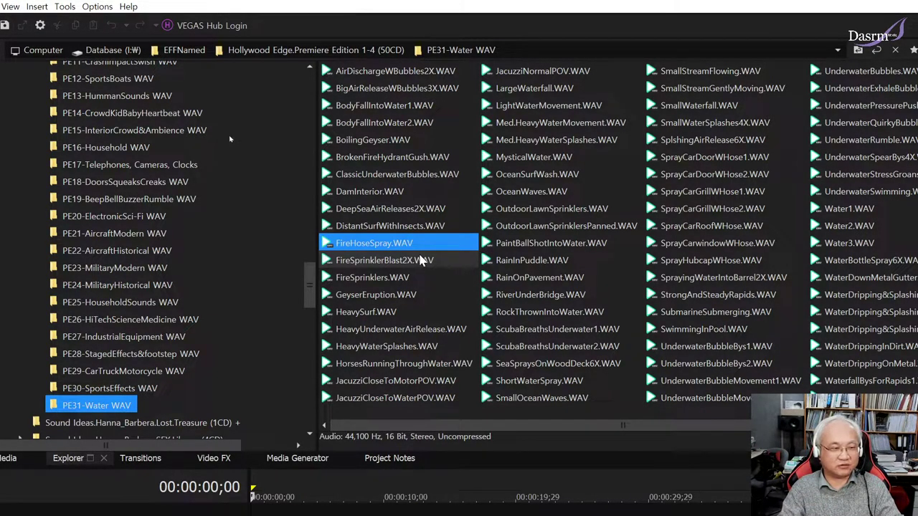
click(407, 262)
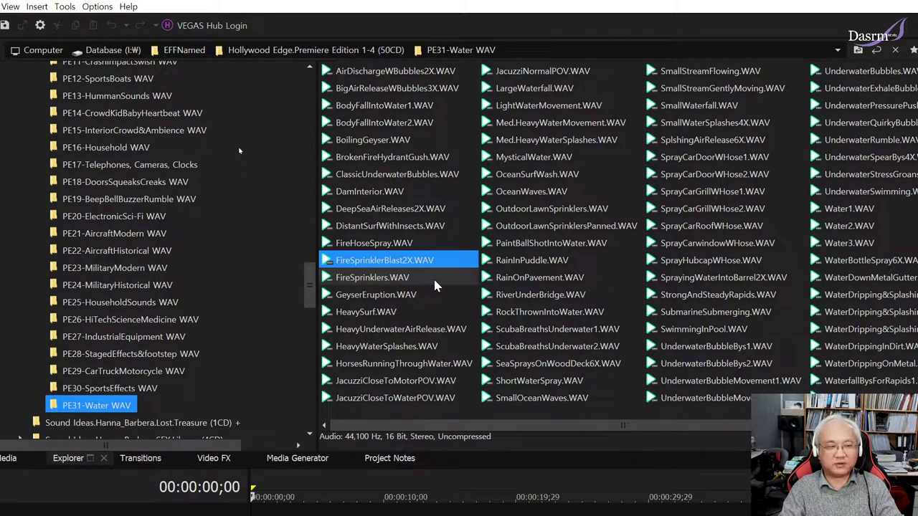
click(409, 264)
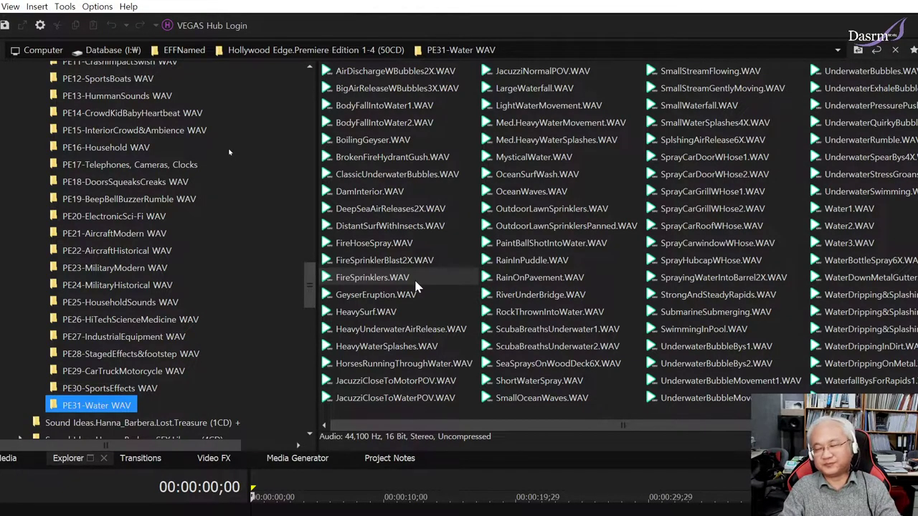
click(381, 278)
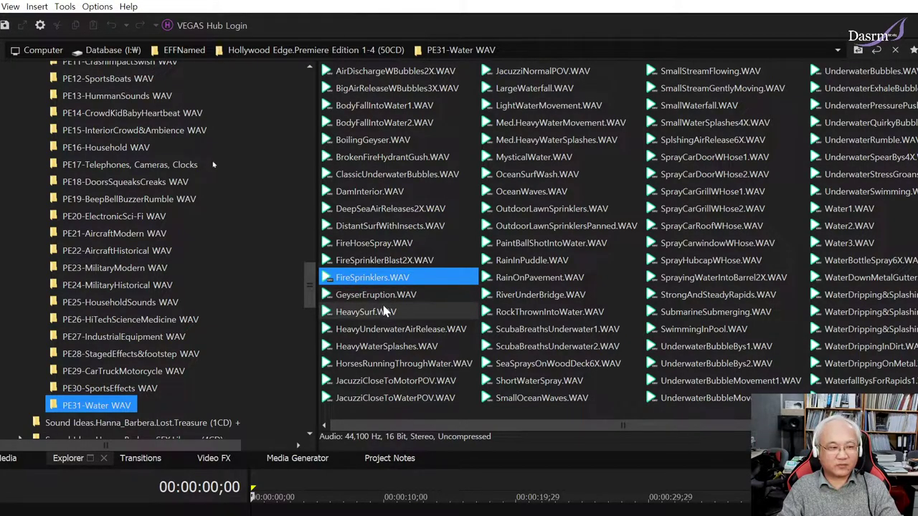
click(393, 314)
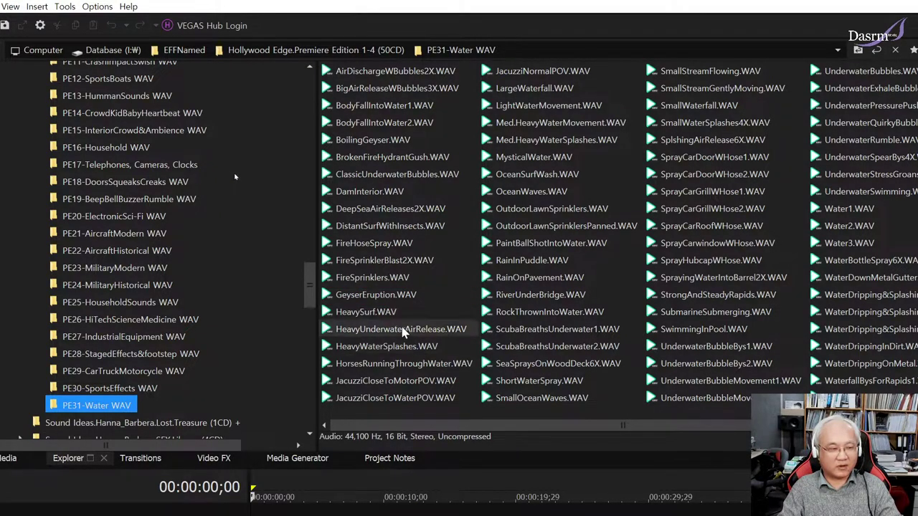
Play HeavyUnderwaterAirRelease.WAV several times, then stop its preview.
click(437, 337)
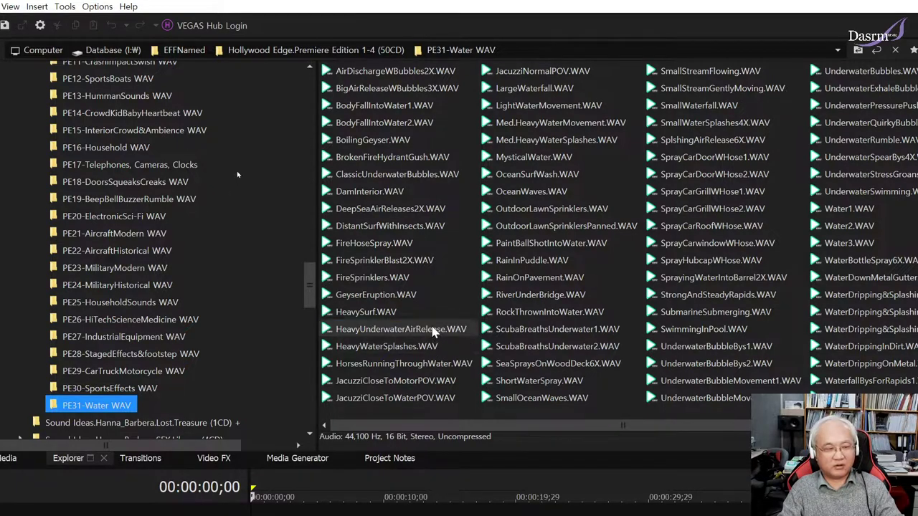
click(435, 331)
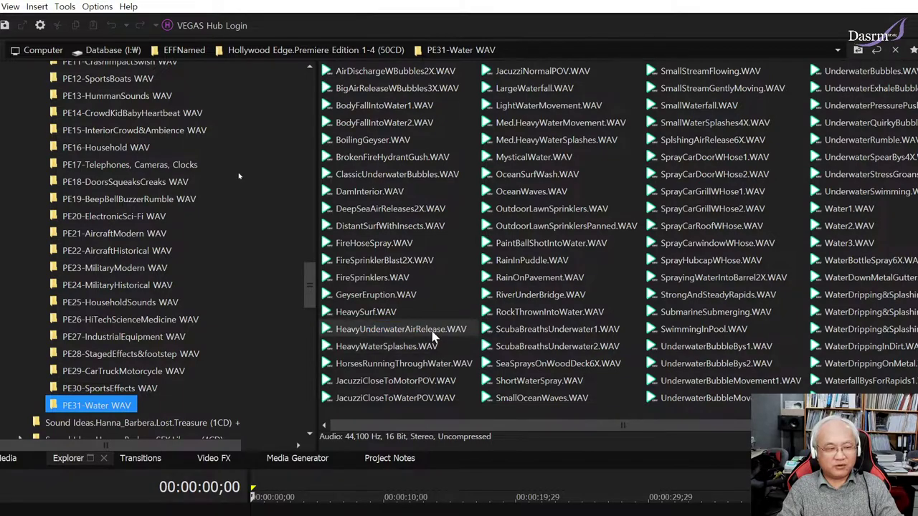
click(442, 330)
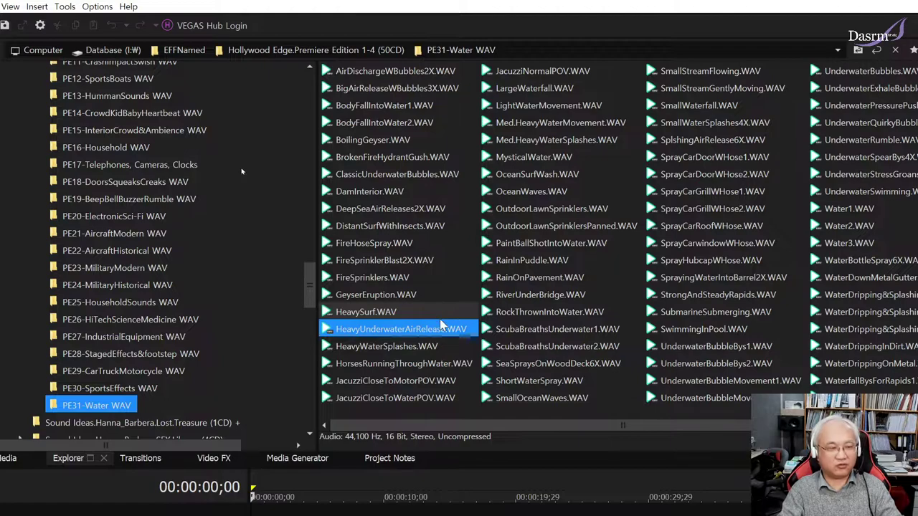
click(415, 351)
Preview HeavyWaterSplashes, HorsesRunningThroughWater (replayed), JacuzziCloseToMotorPOV and LargeWaterfall.
click(435, 350)
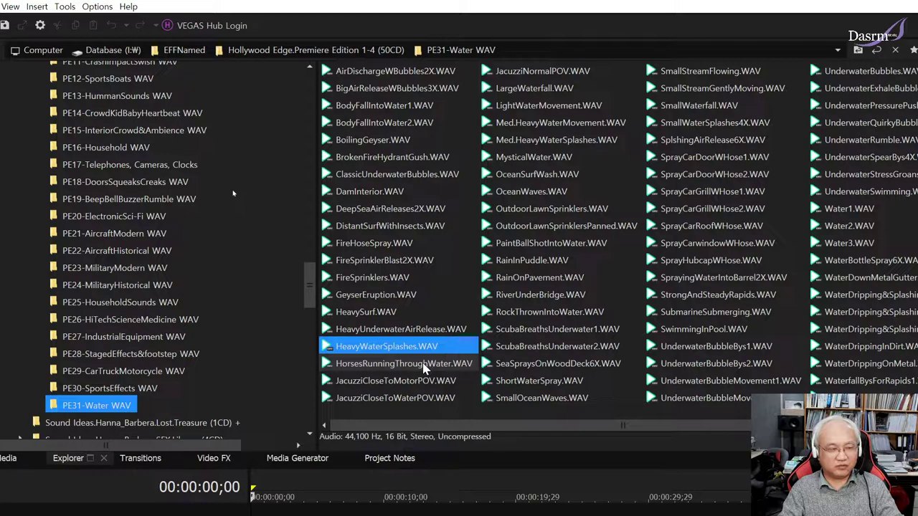
click(427, 366)
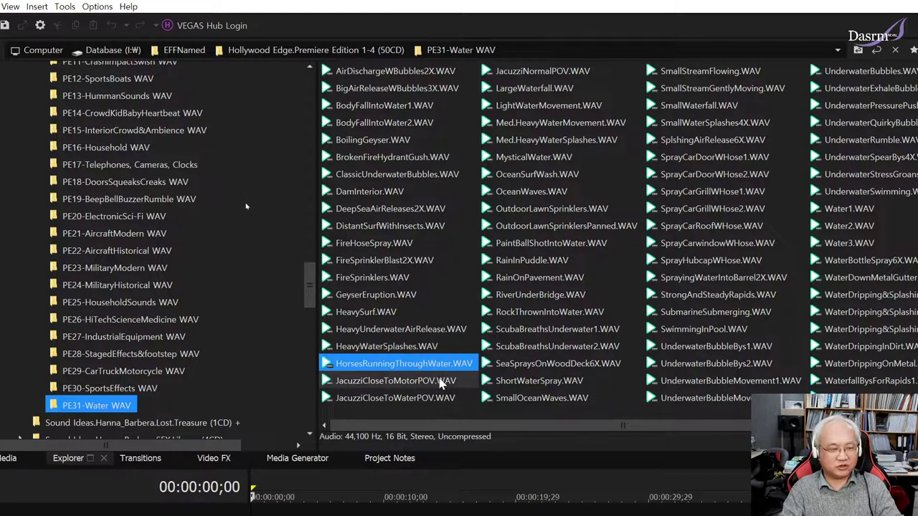
ctrl+click(426, 373)
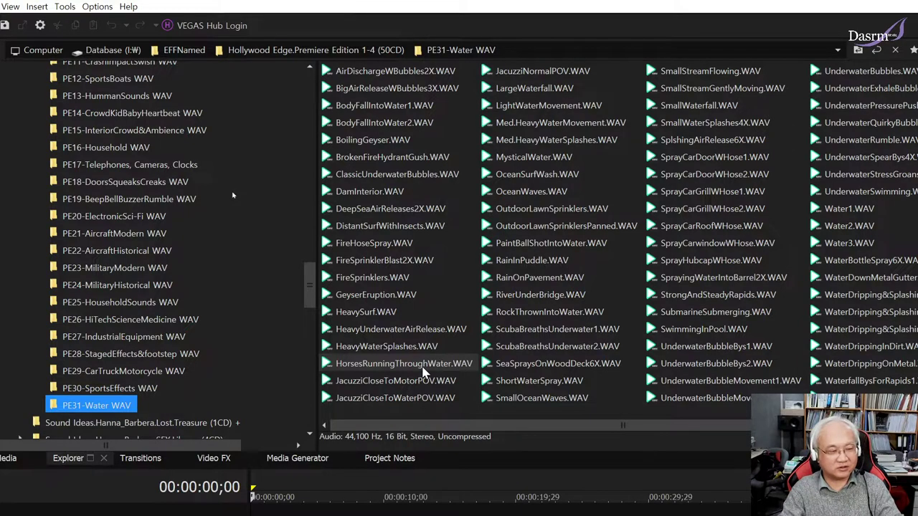
click(422, 369)
click(421, 383)
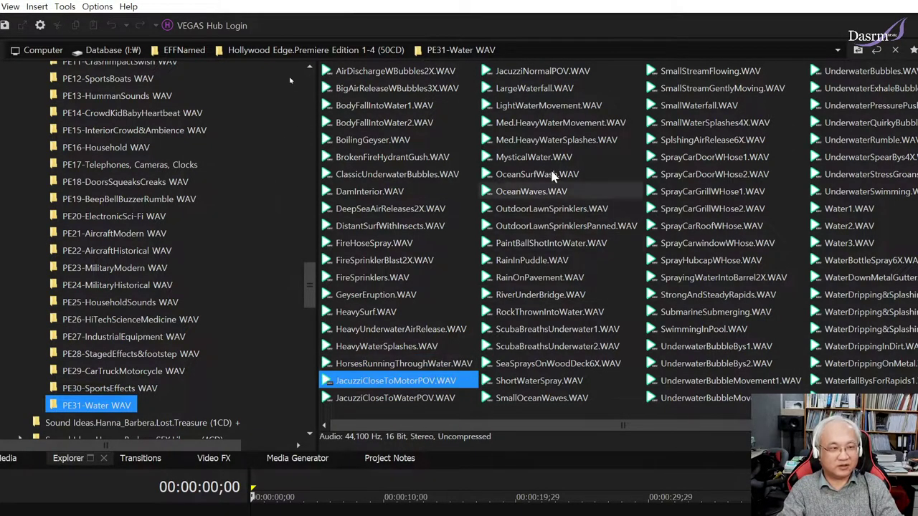
click(551, 89)
Scroll the Explorer list and preview MysticalWater, OceanSurfWash and OceanWaves in turn.
scroll(563, 156, down, 2)
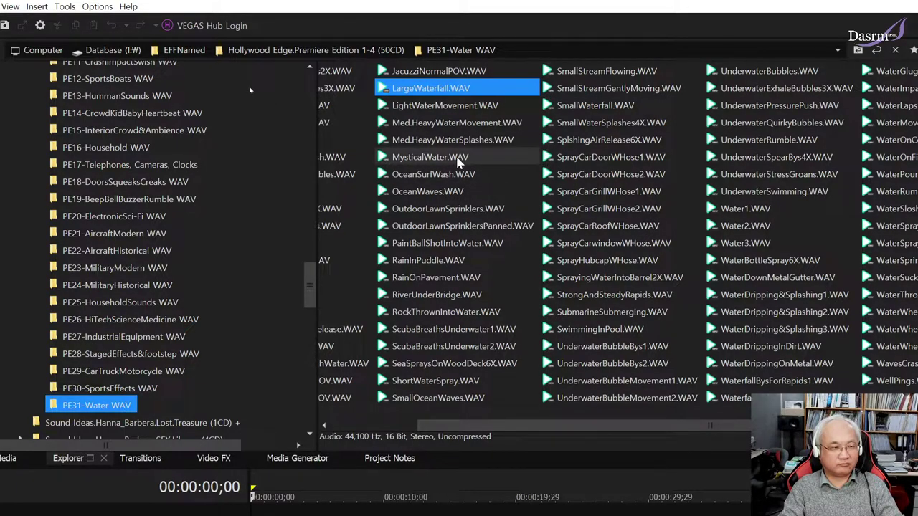
click(458, 159)
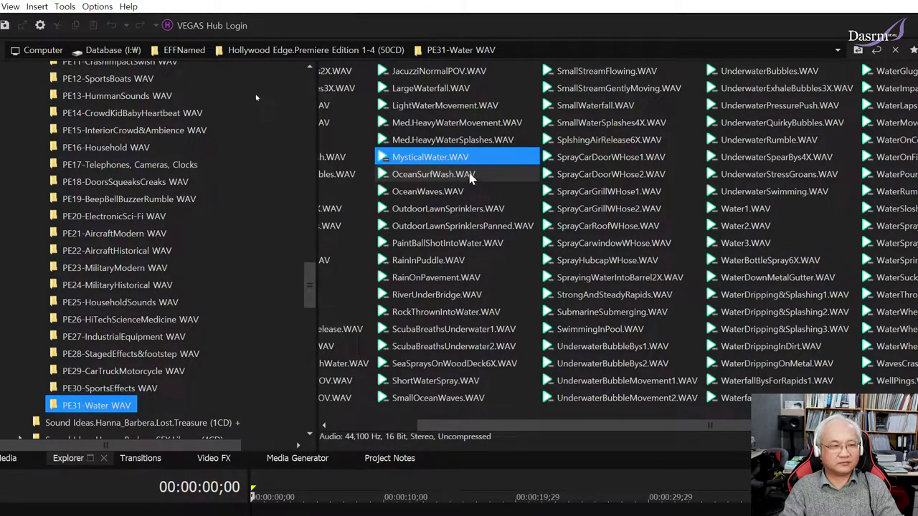
click(467, 164)
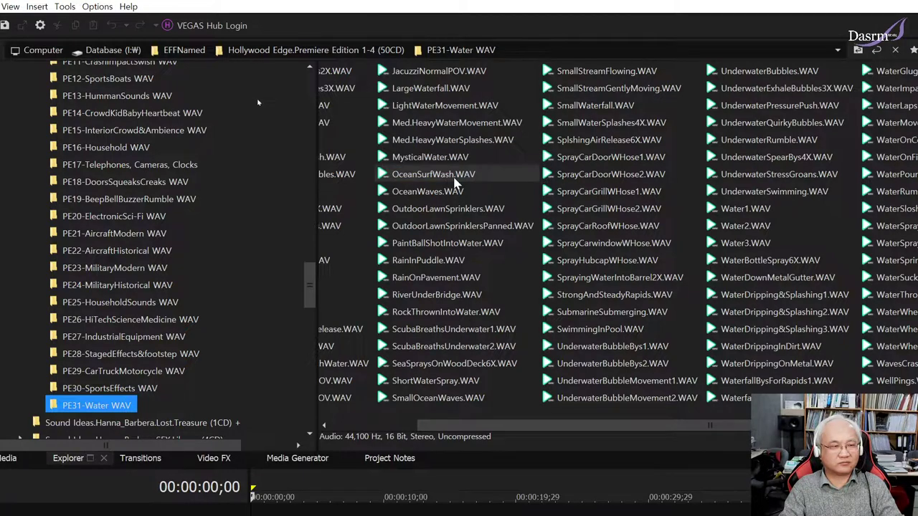
click(450, 179)
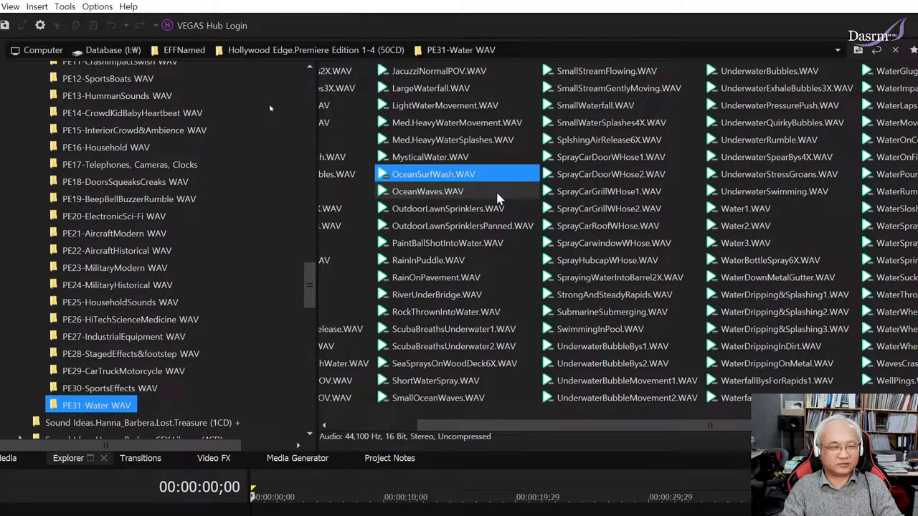
click(430, 192)
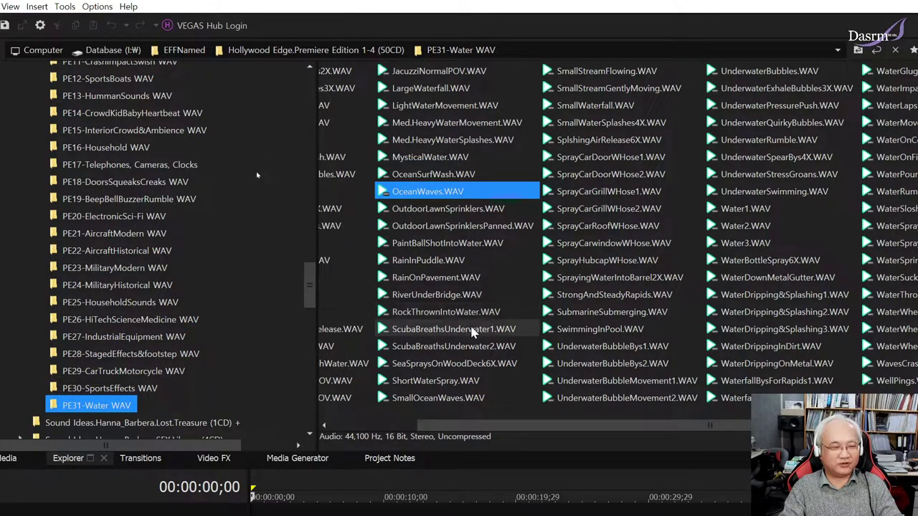
Preview ScubaBreathsUnderwater1 (replayed), ScubaBreathsUnderwater2 and SeaSpraysOnWoodDeck6X.
click(440, 331)
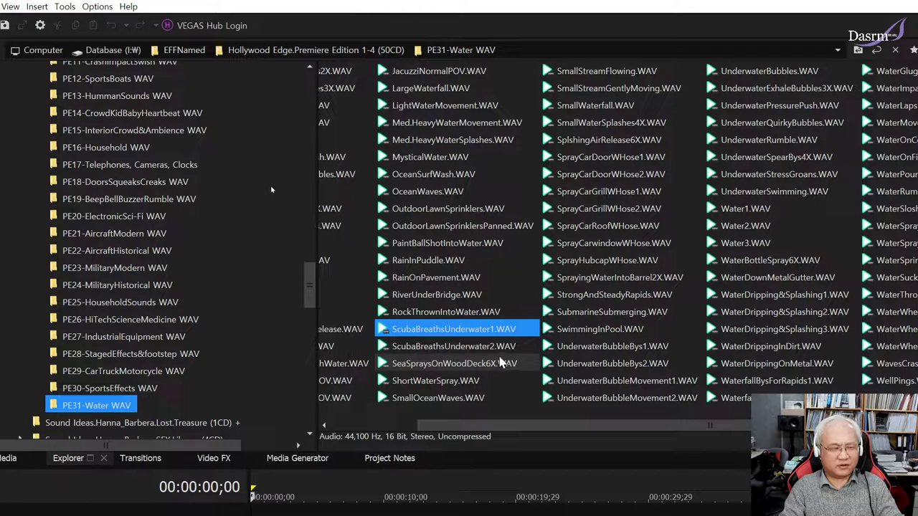
ctrl+click(507, 328)
click(506, 327)
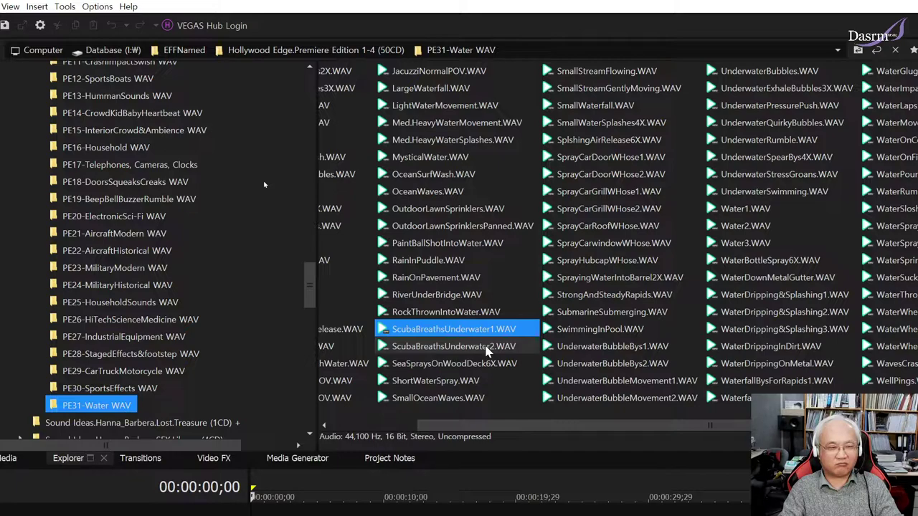
click(491, 347)
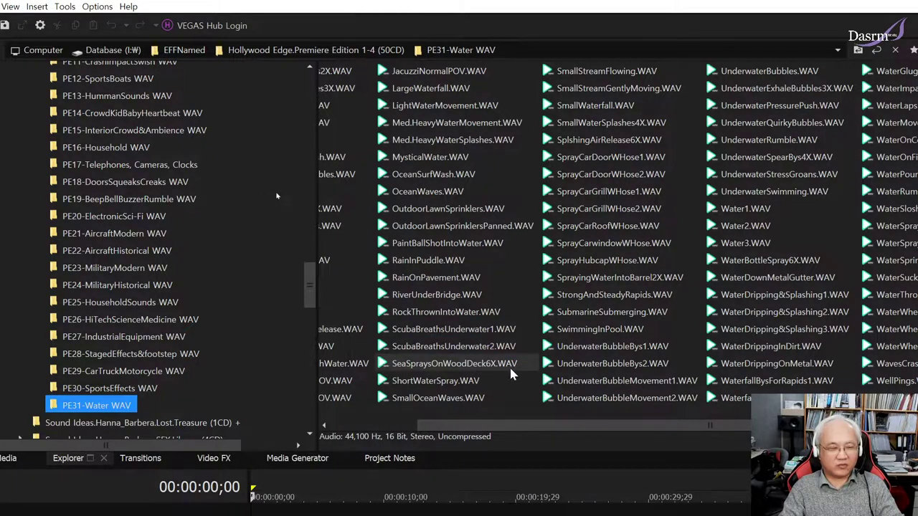
click(511, 372)
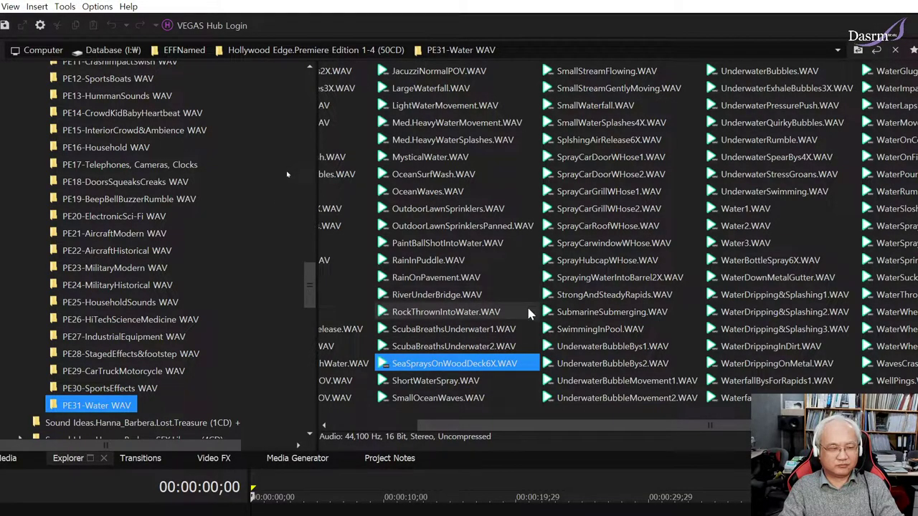
Audition ShortWaterSpray.WAV, then SmallOceanWaves.WAV and SprayCarDoorWHose1.WAV.
click(463, 385)
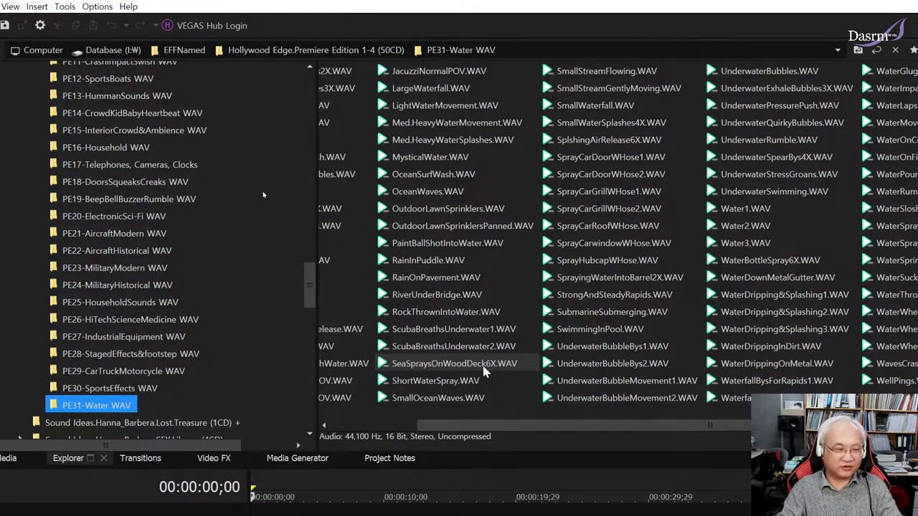
click(489, 380)
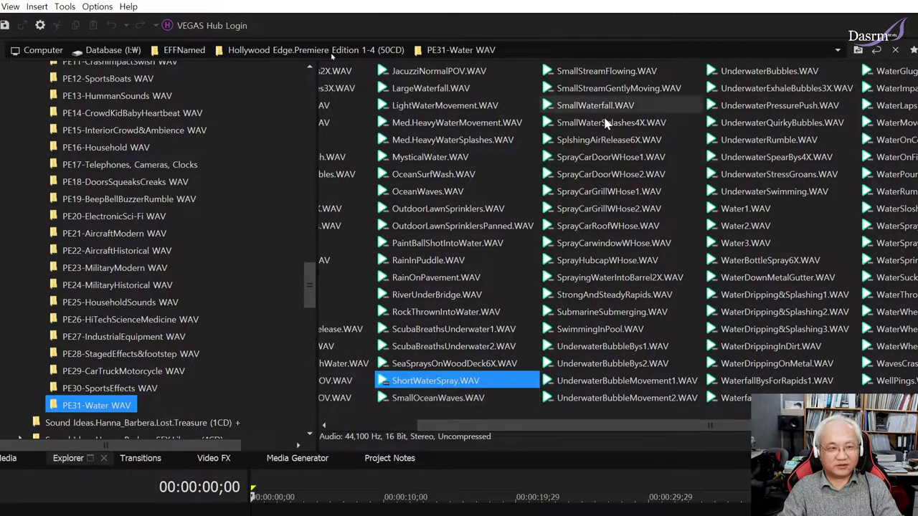
click(453, 414)
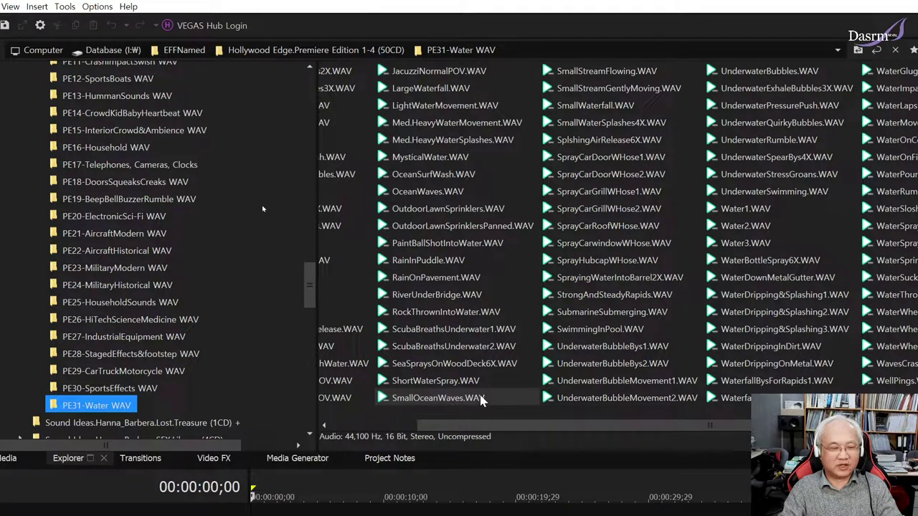
click(499, 397)
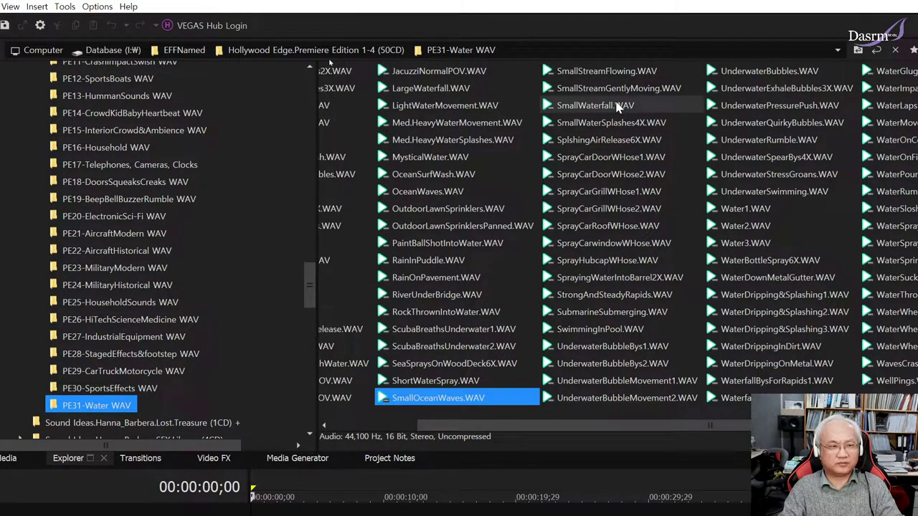
click(611, 159)
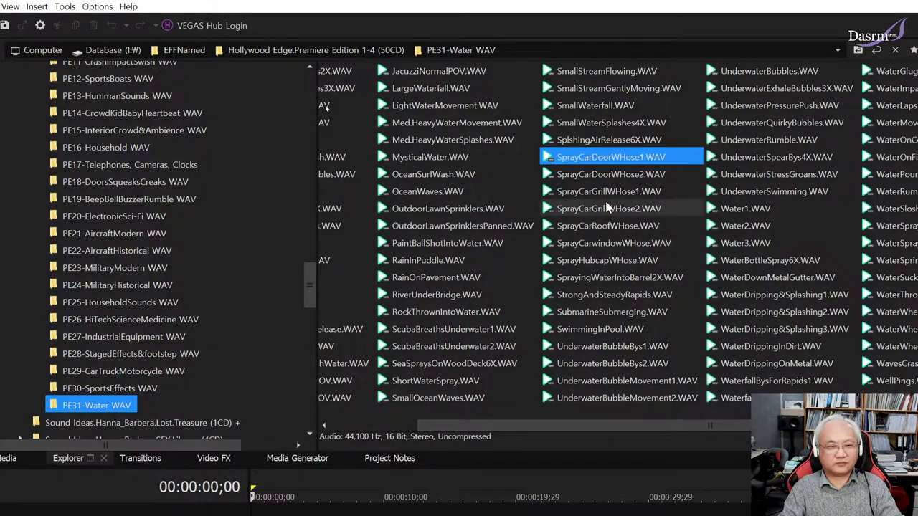
Preview SprayCarDoorWHose2, step back to Hose1, then SprayCarGrillWHose1 and SprayCarGrillWHose2.
click(624, 176)
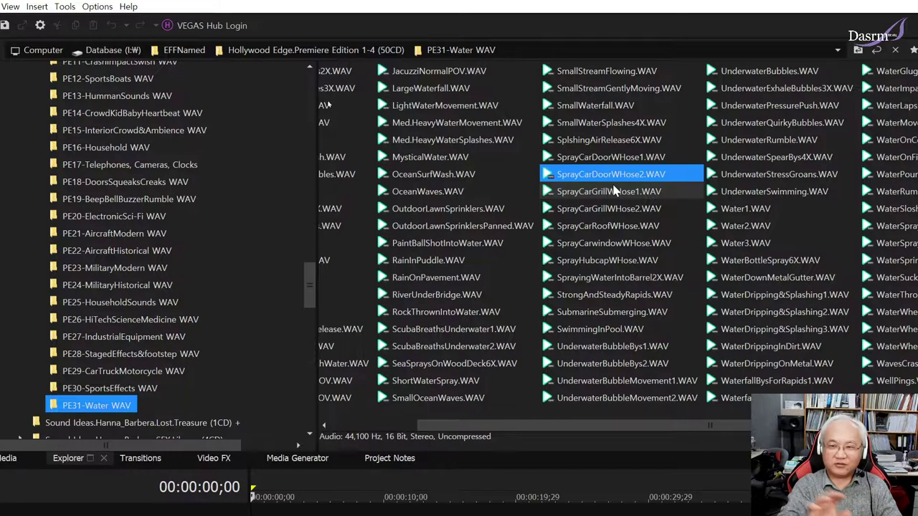
key(Up)
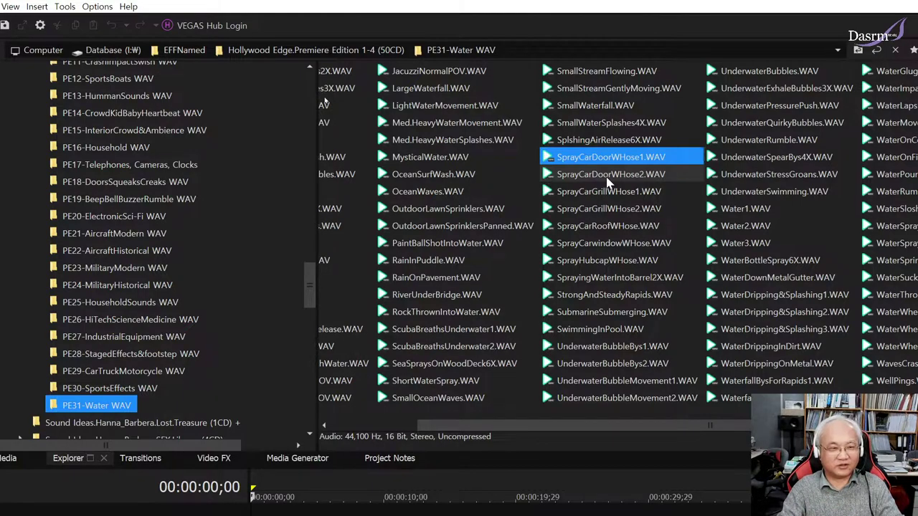
click(632, 191)
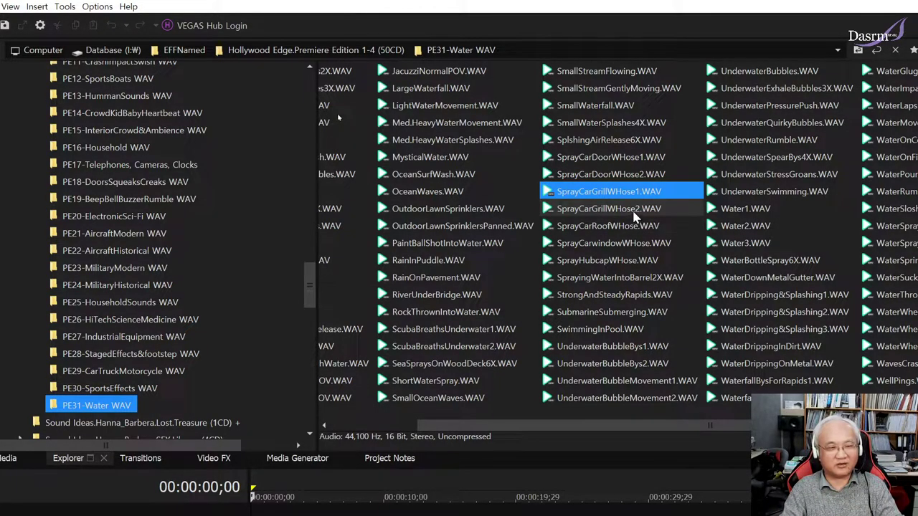
click(634, 210)
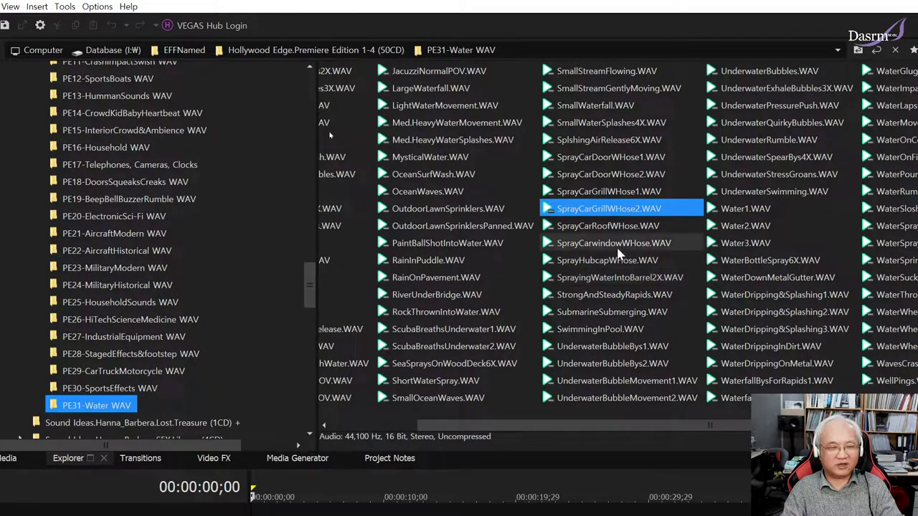
Audition SprayCarRoofWHose, SprayCarwindowWHose and UnderwaterBubbleBys1.WAV.
click(610, 228)
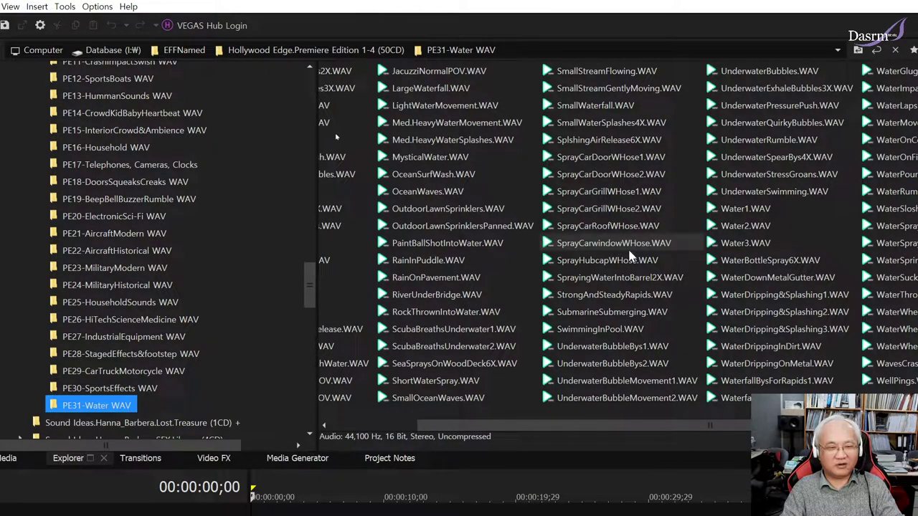
click(626, 244)
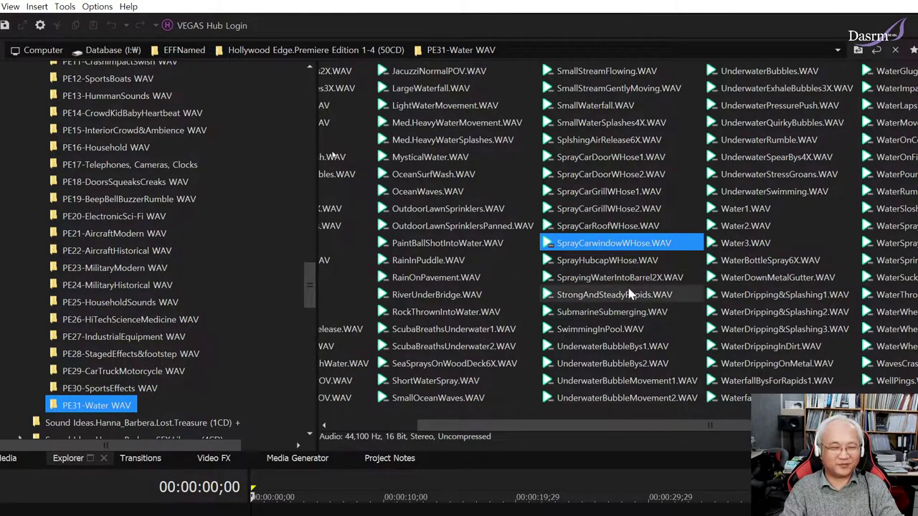
click(629, 348)
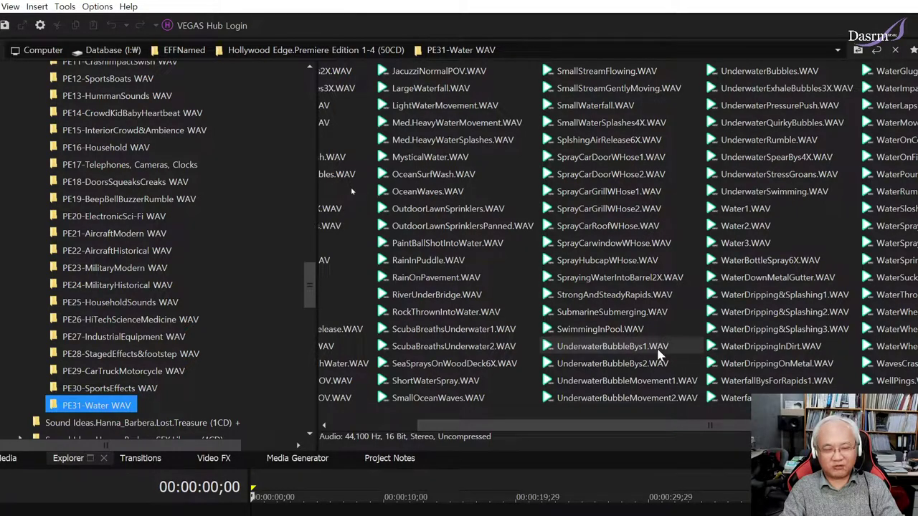
click(659, 351)
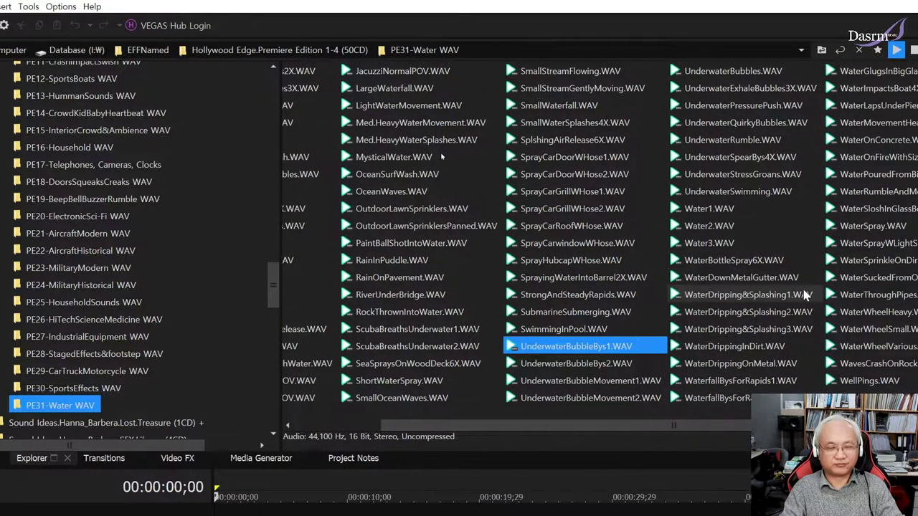
Preview Water1.WAV, Water2.WAV and Water3.WAV one after another.
click(651, 213)
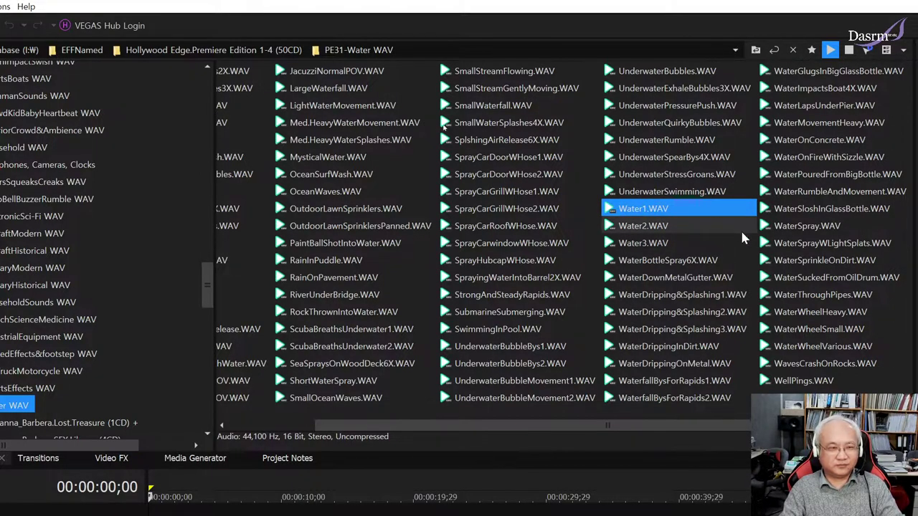
click(654, 228)
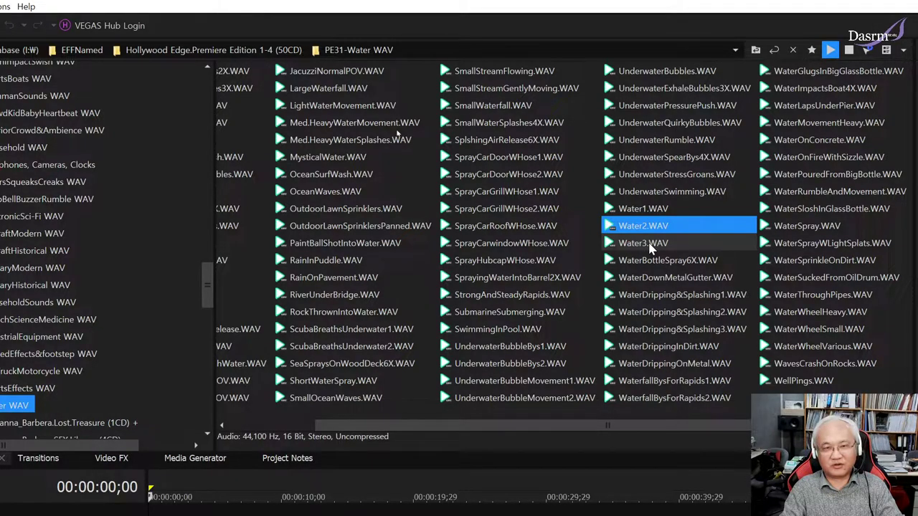
click(648, 244)
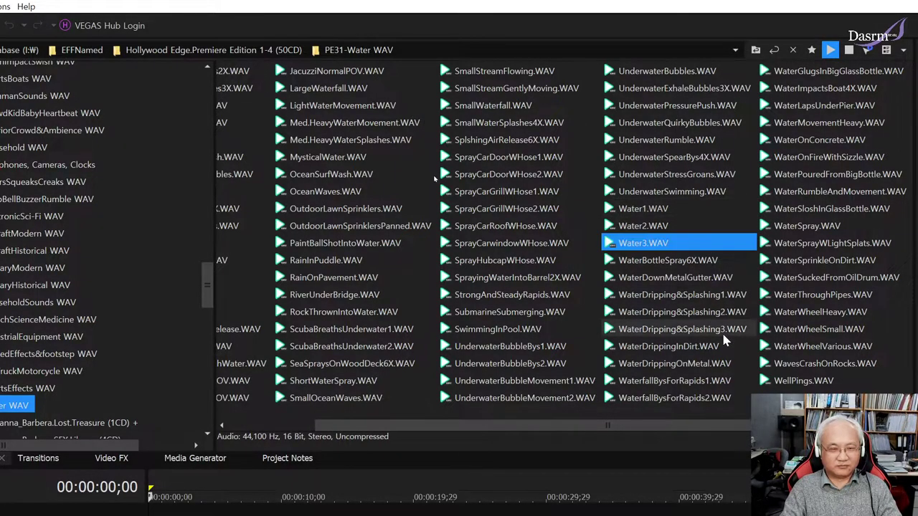
Audition WaterDripping&Splashing1–3, then WaterDrippingOnMetal.WAV twice.
click(693, 297)
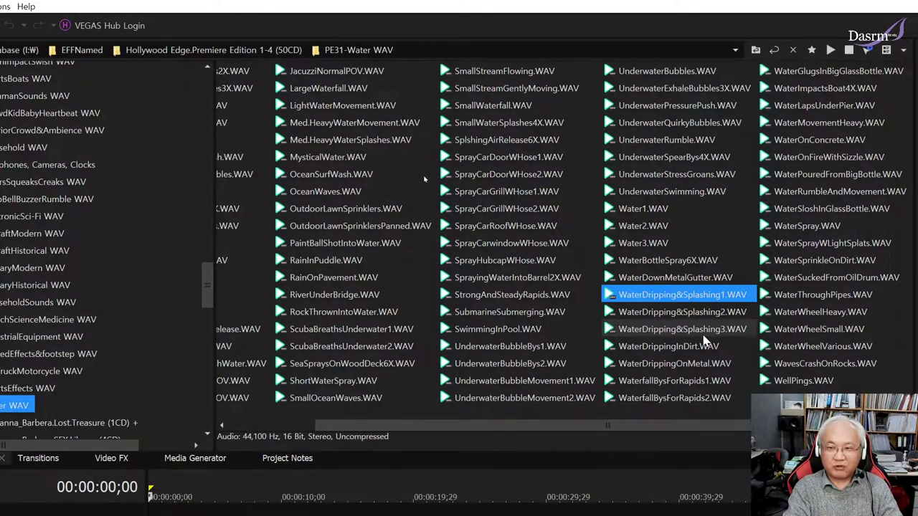
key(Down)
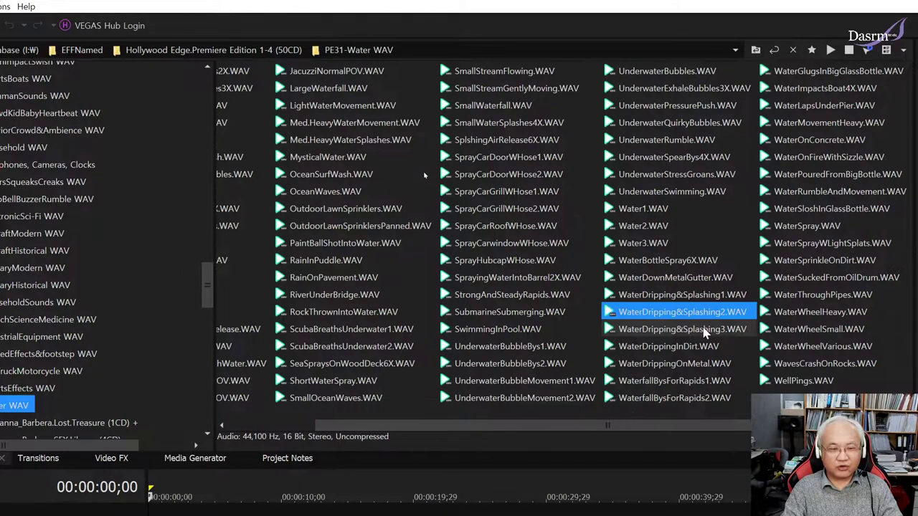
click(719, 332)
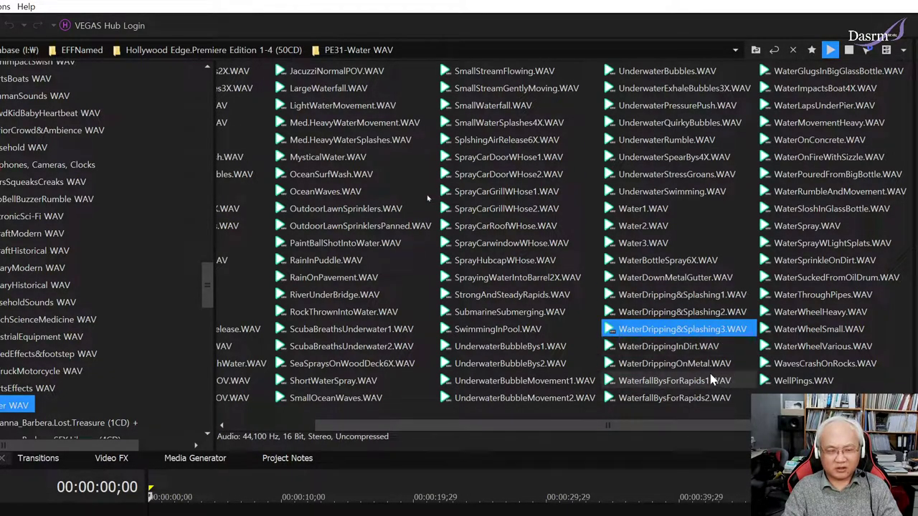
click(719, 367)
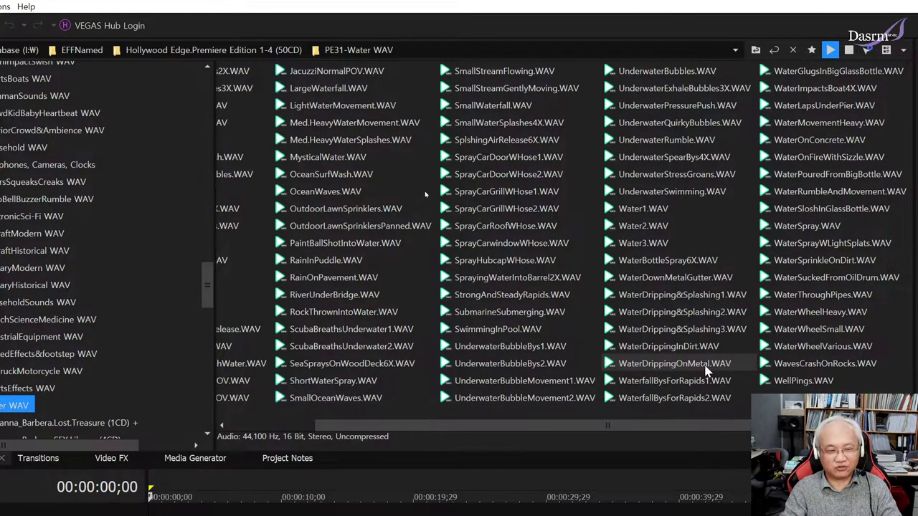
click(710, 358)
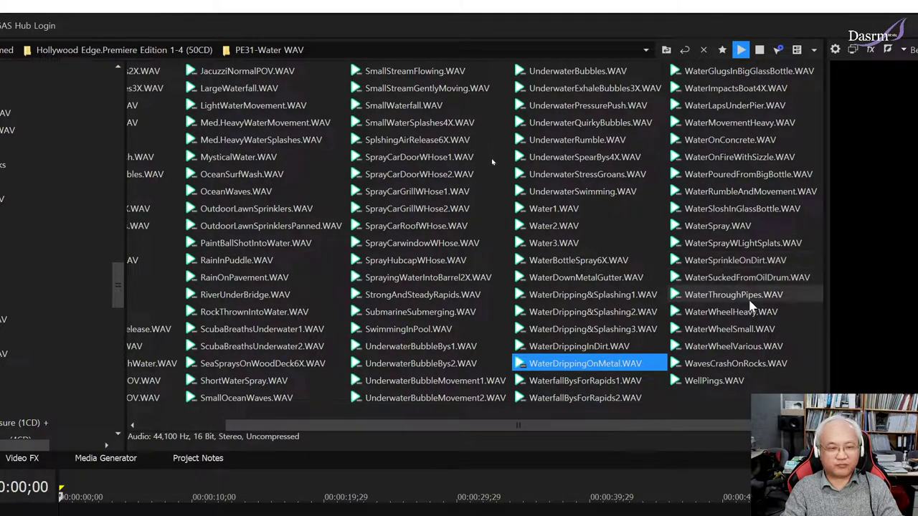
Quickly preview WaterWheelHeavy, WaterWheelSmall, WaterWheelVarious and WavesCrashOnRocks in the Explorer.
click(738, 313)
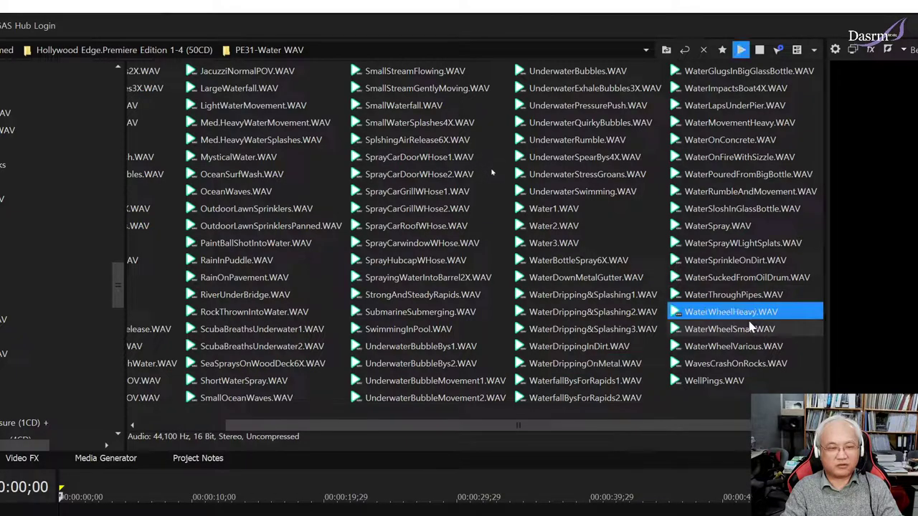
click(731, 331)
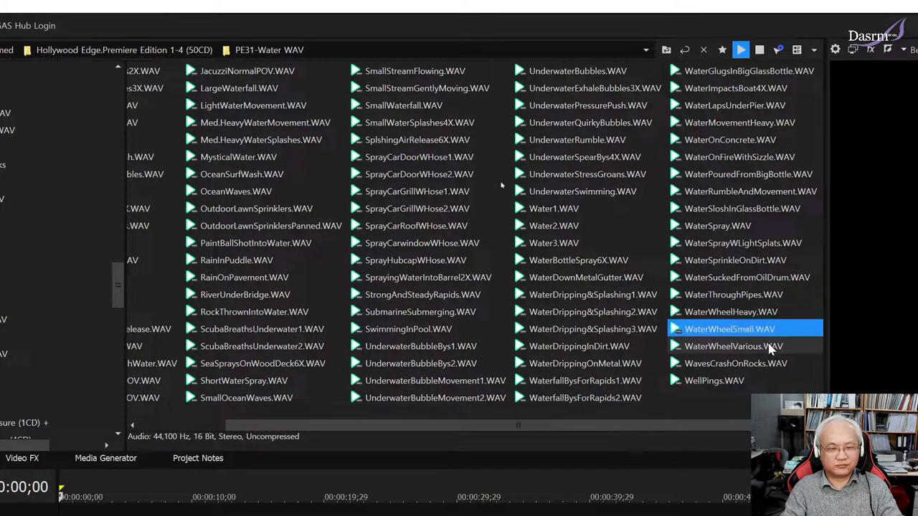
click(735, 347)
click(728, 365)
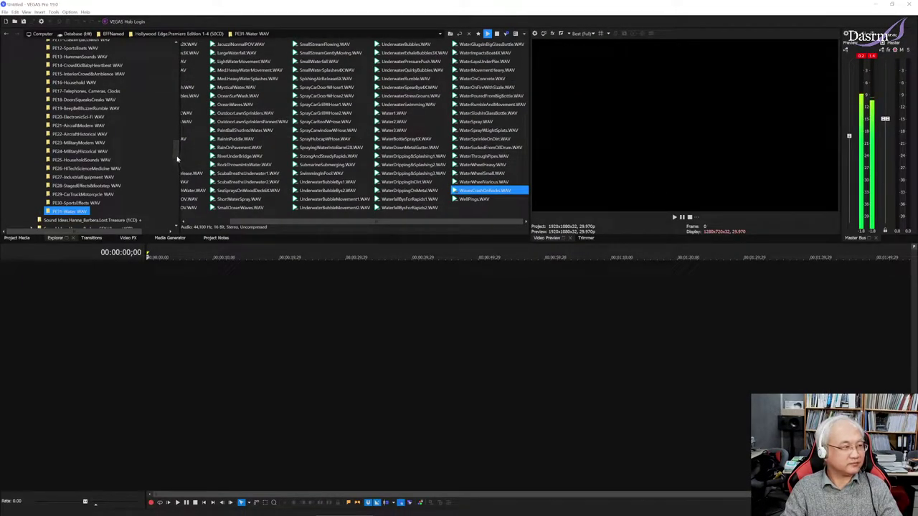
mouse_move(178, 159)
mouse_down()
mouse_move(182, 124)
mouse_move(184, 132)
mouse_up()
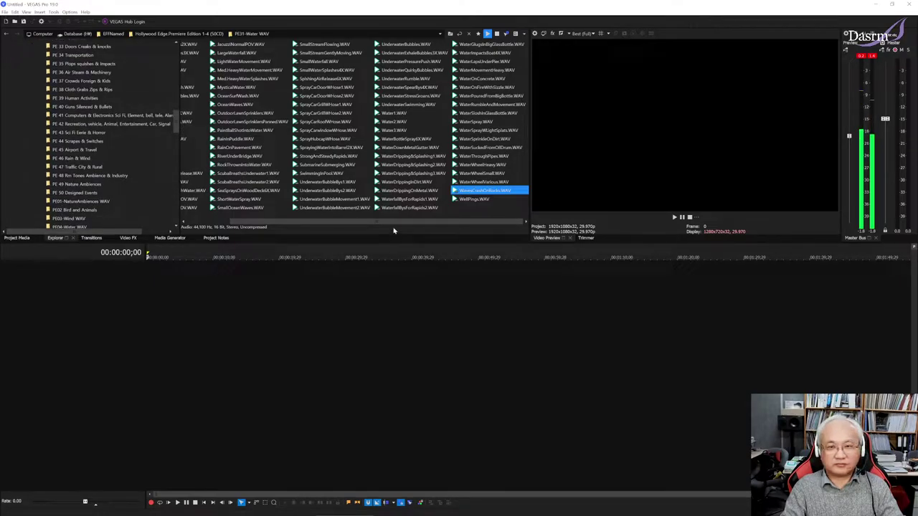